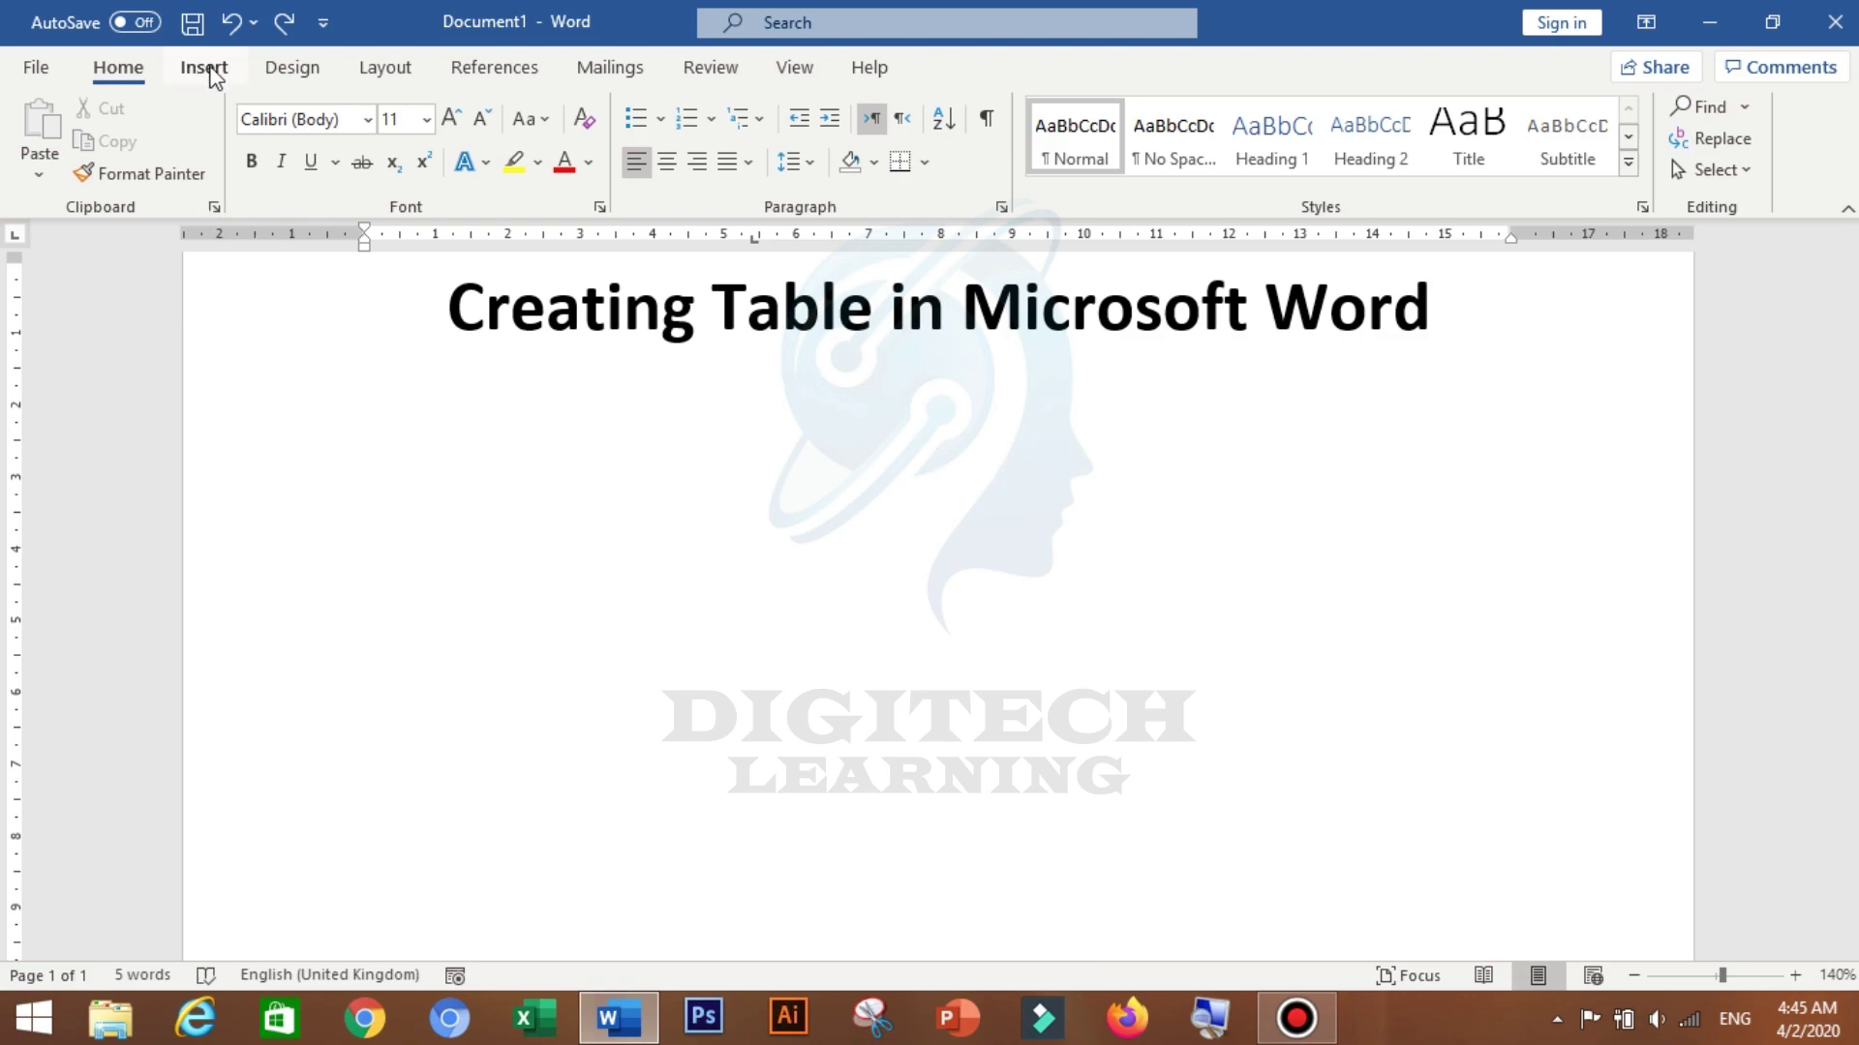
- Insert a 4-column, 3-row table from the Insert Table grid below the heading
{"action": "left_click", "coordinate": [194, 70]}
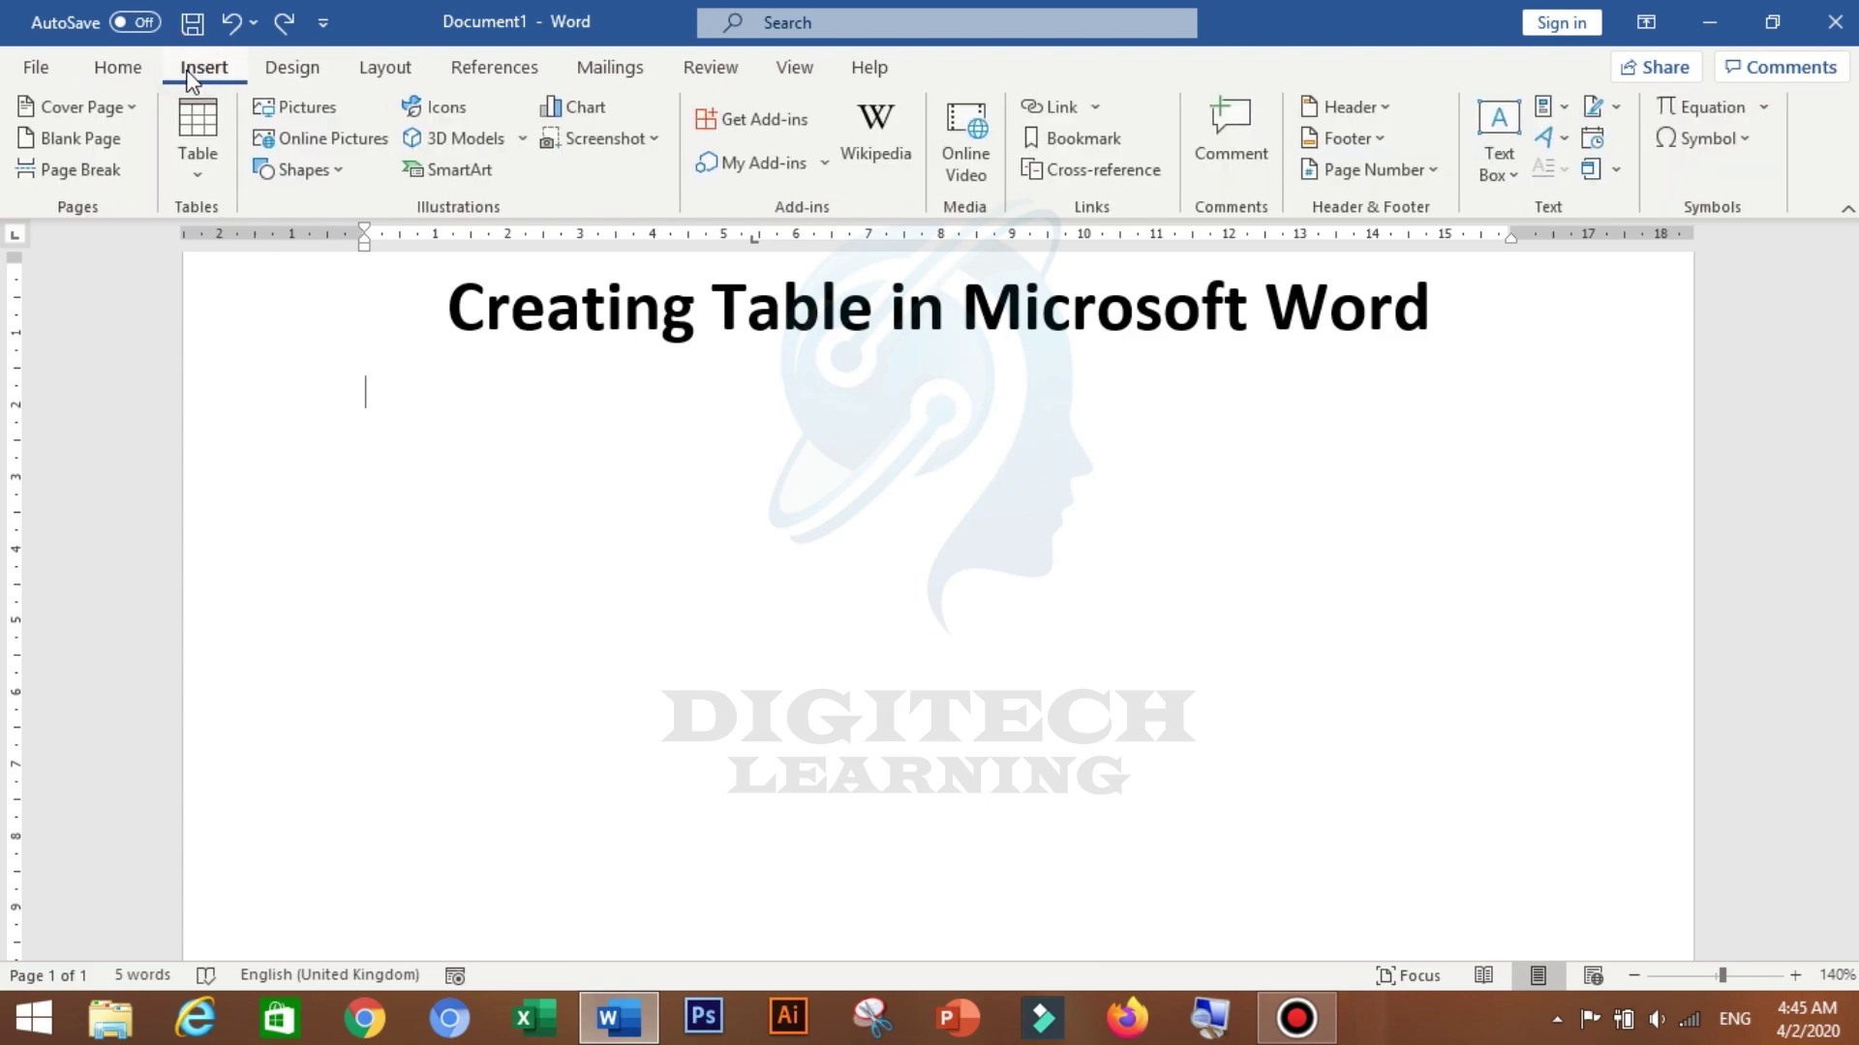
{"action": "left_click", "coordinate": [202, 170]}
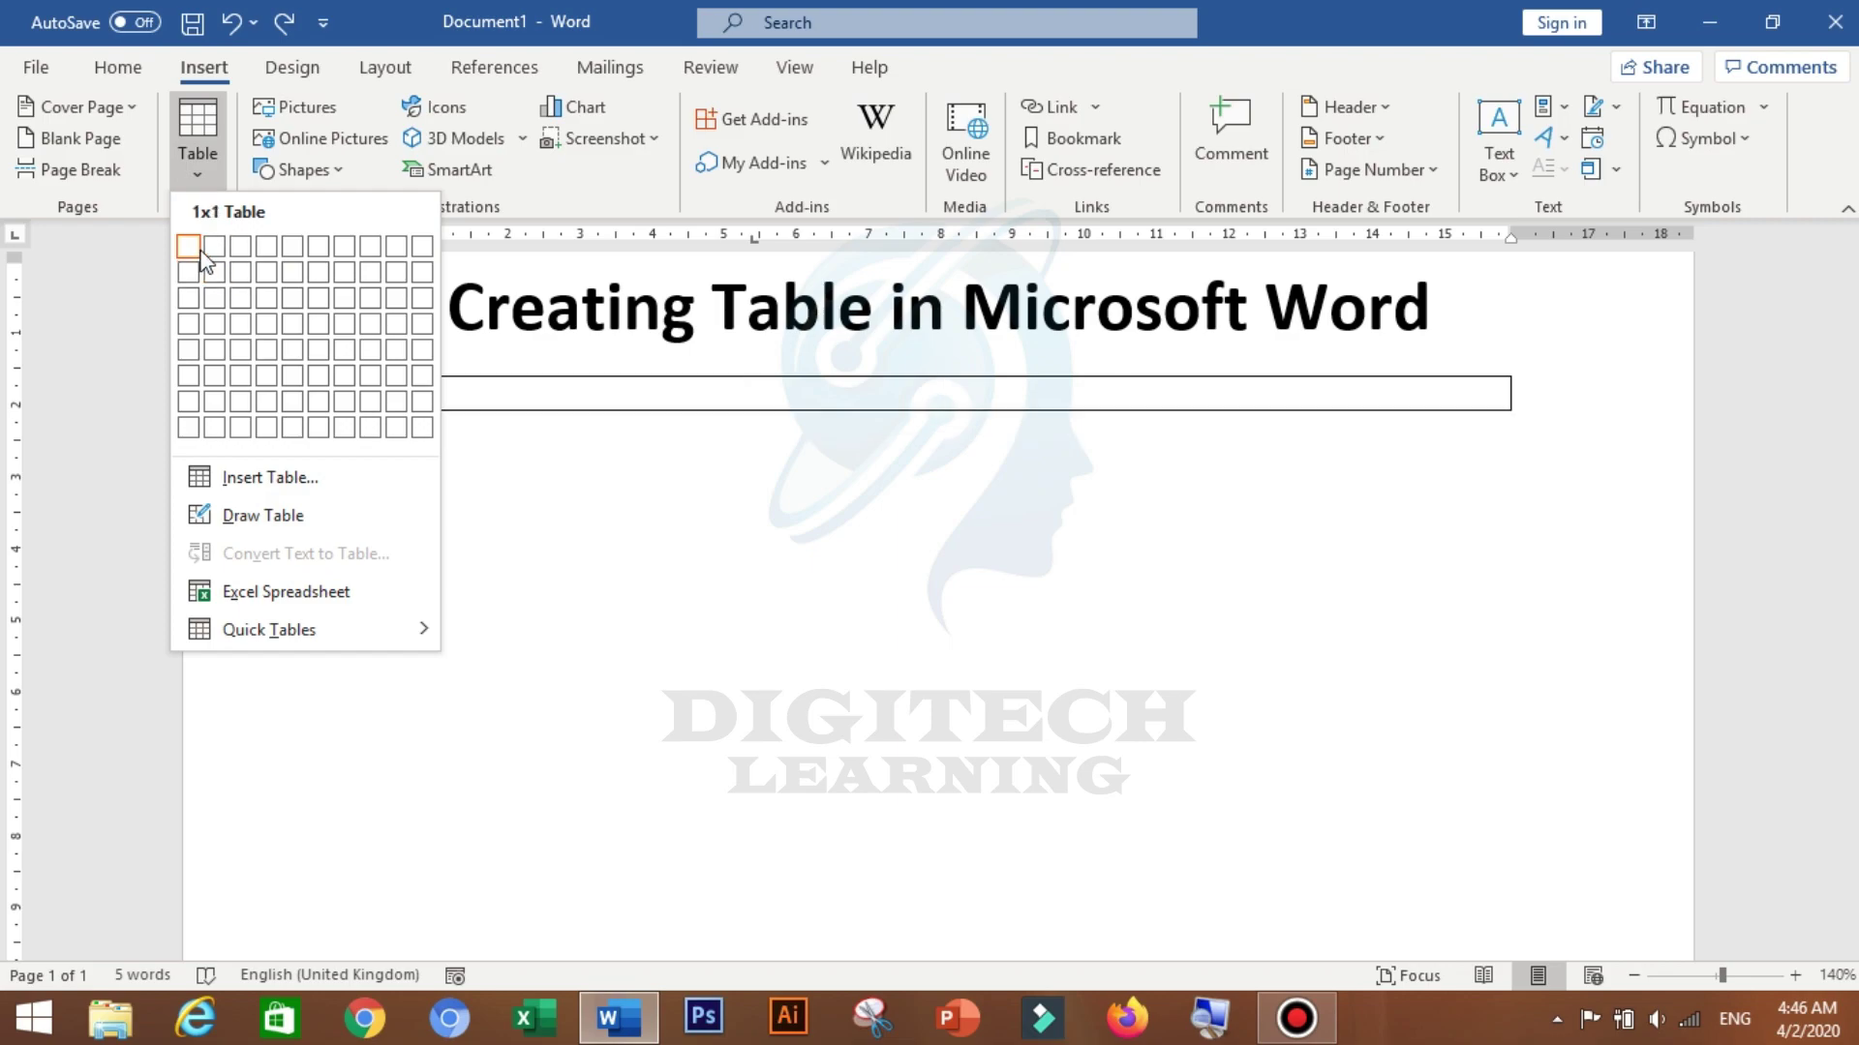
{"action": "left_click", "coordinate": [277, 304]}
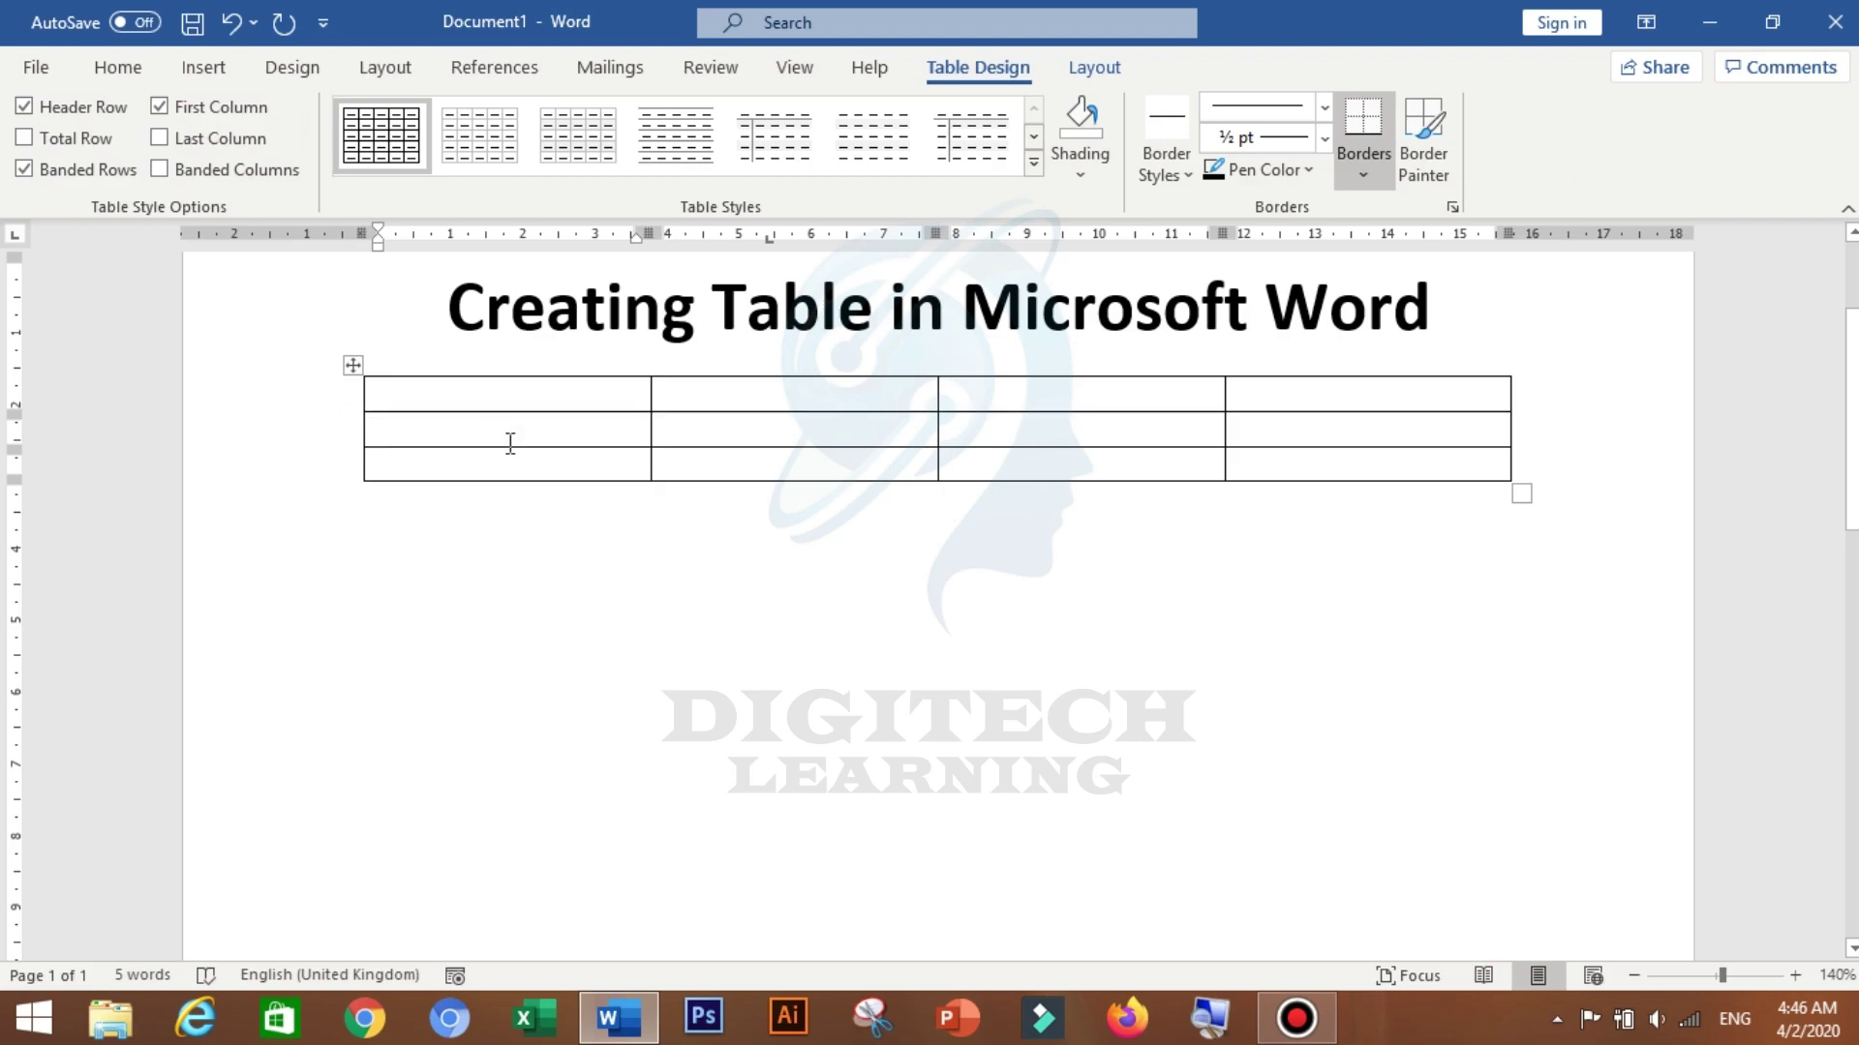
{"action": "left_click", "coordinate": [382, 549]}
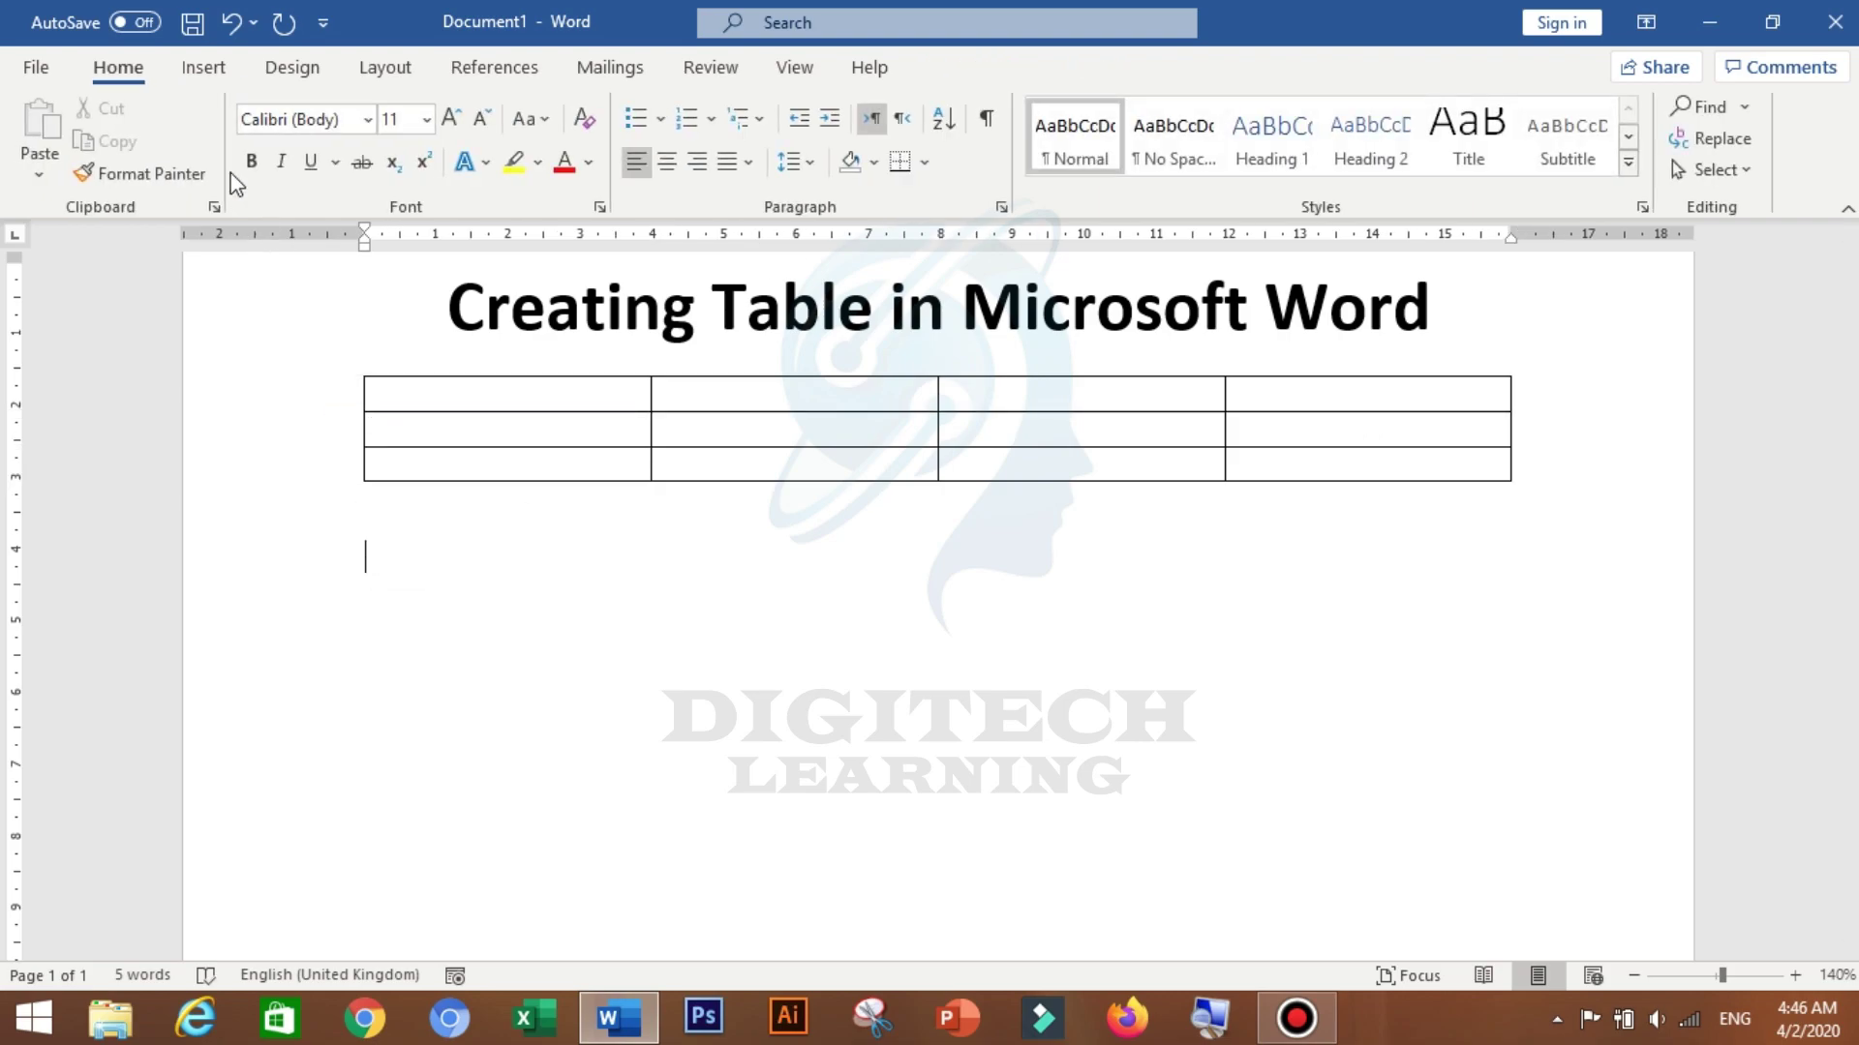
- Create a second 4-column, 3-row table through the Insert Table dialog
{"action": "left_click", "coordinate": [204, 70]}
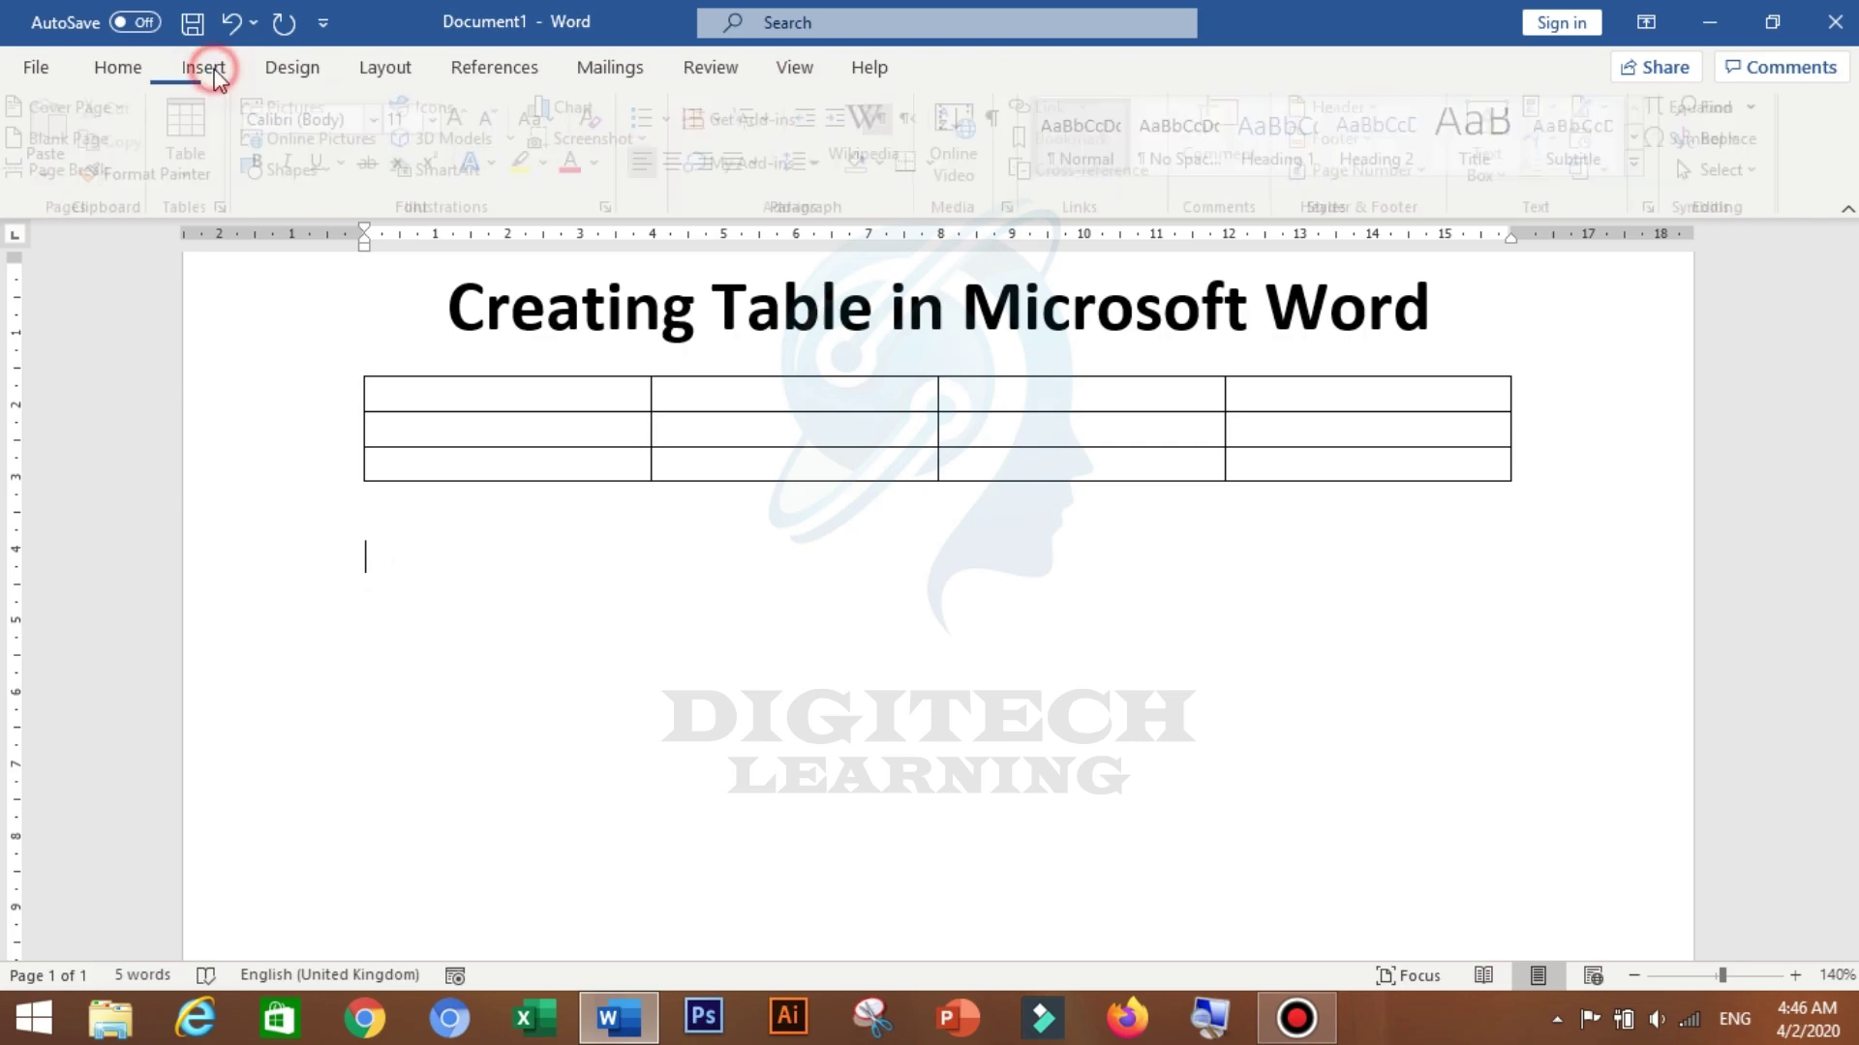
{"action": "left_click", "coordinate": [198, 174]}
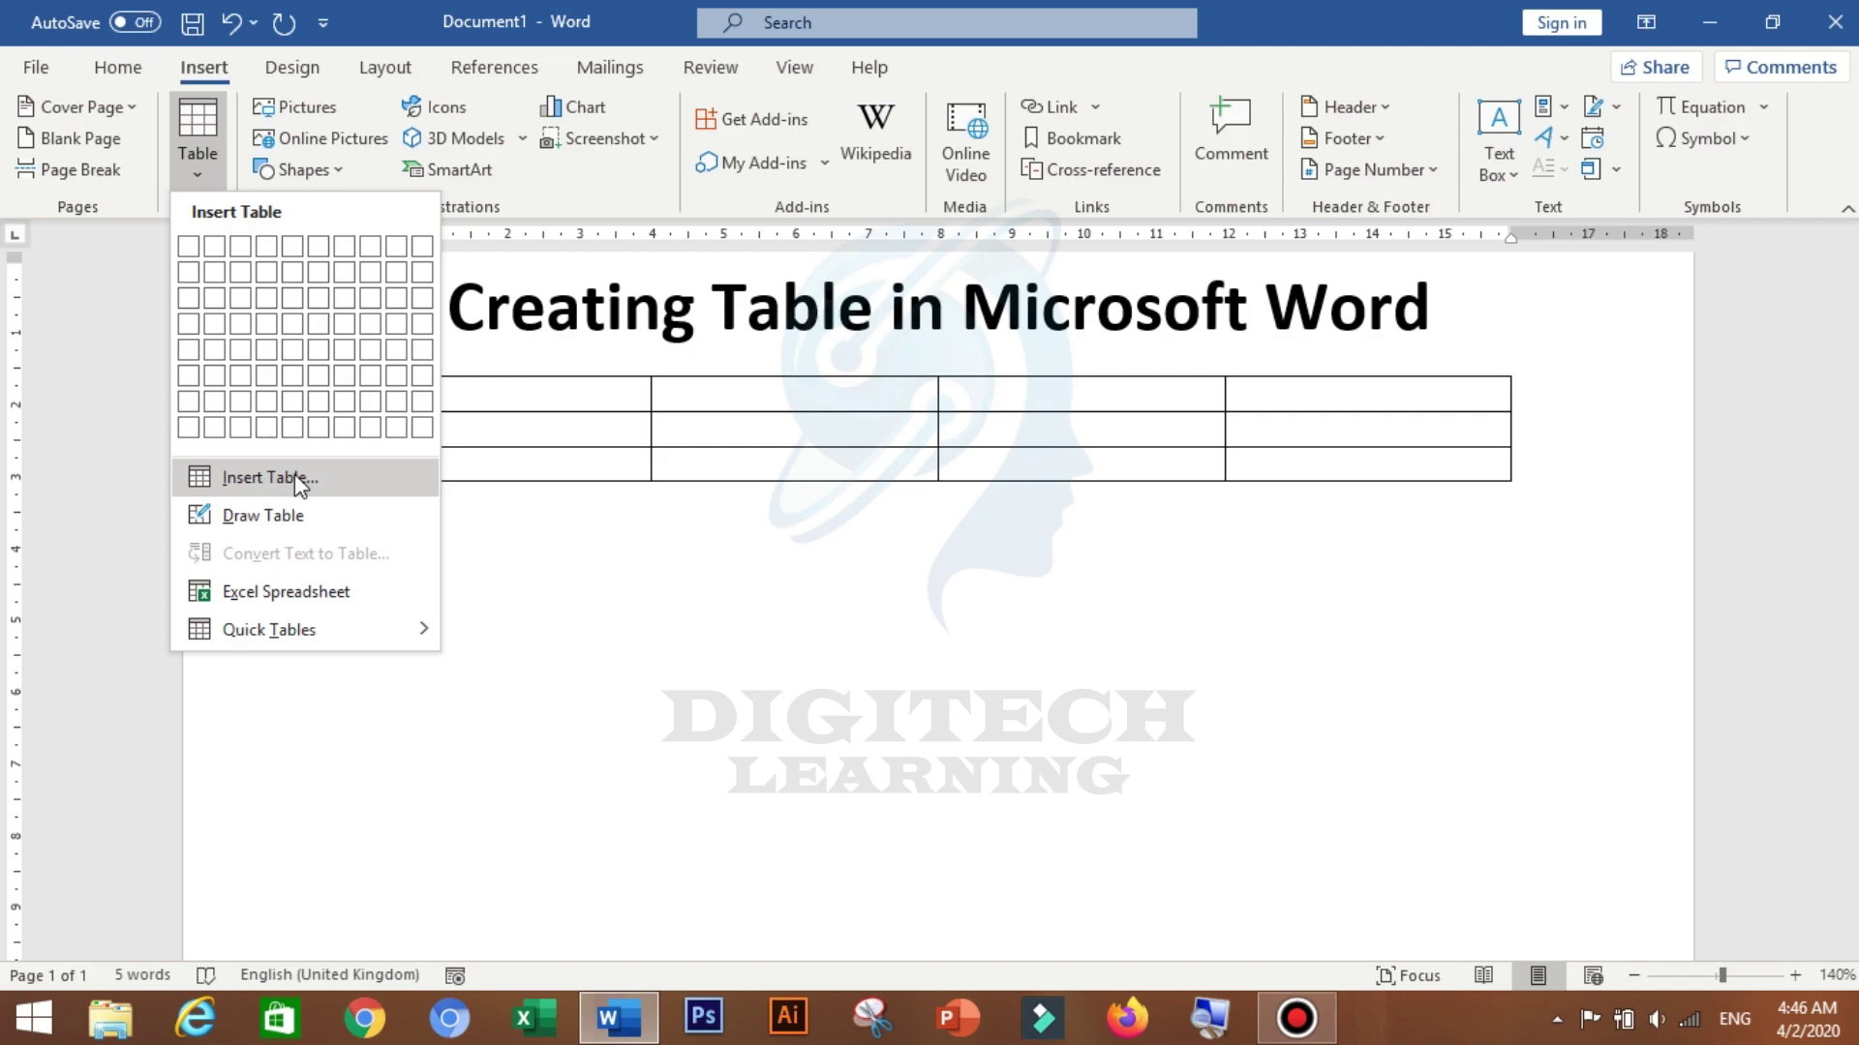
{"action": "left_click", "coordinate": [259, 478]}
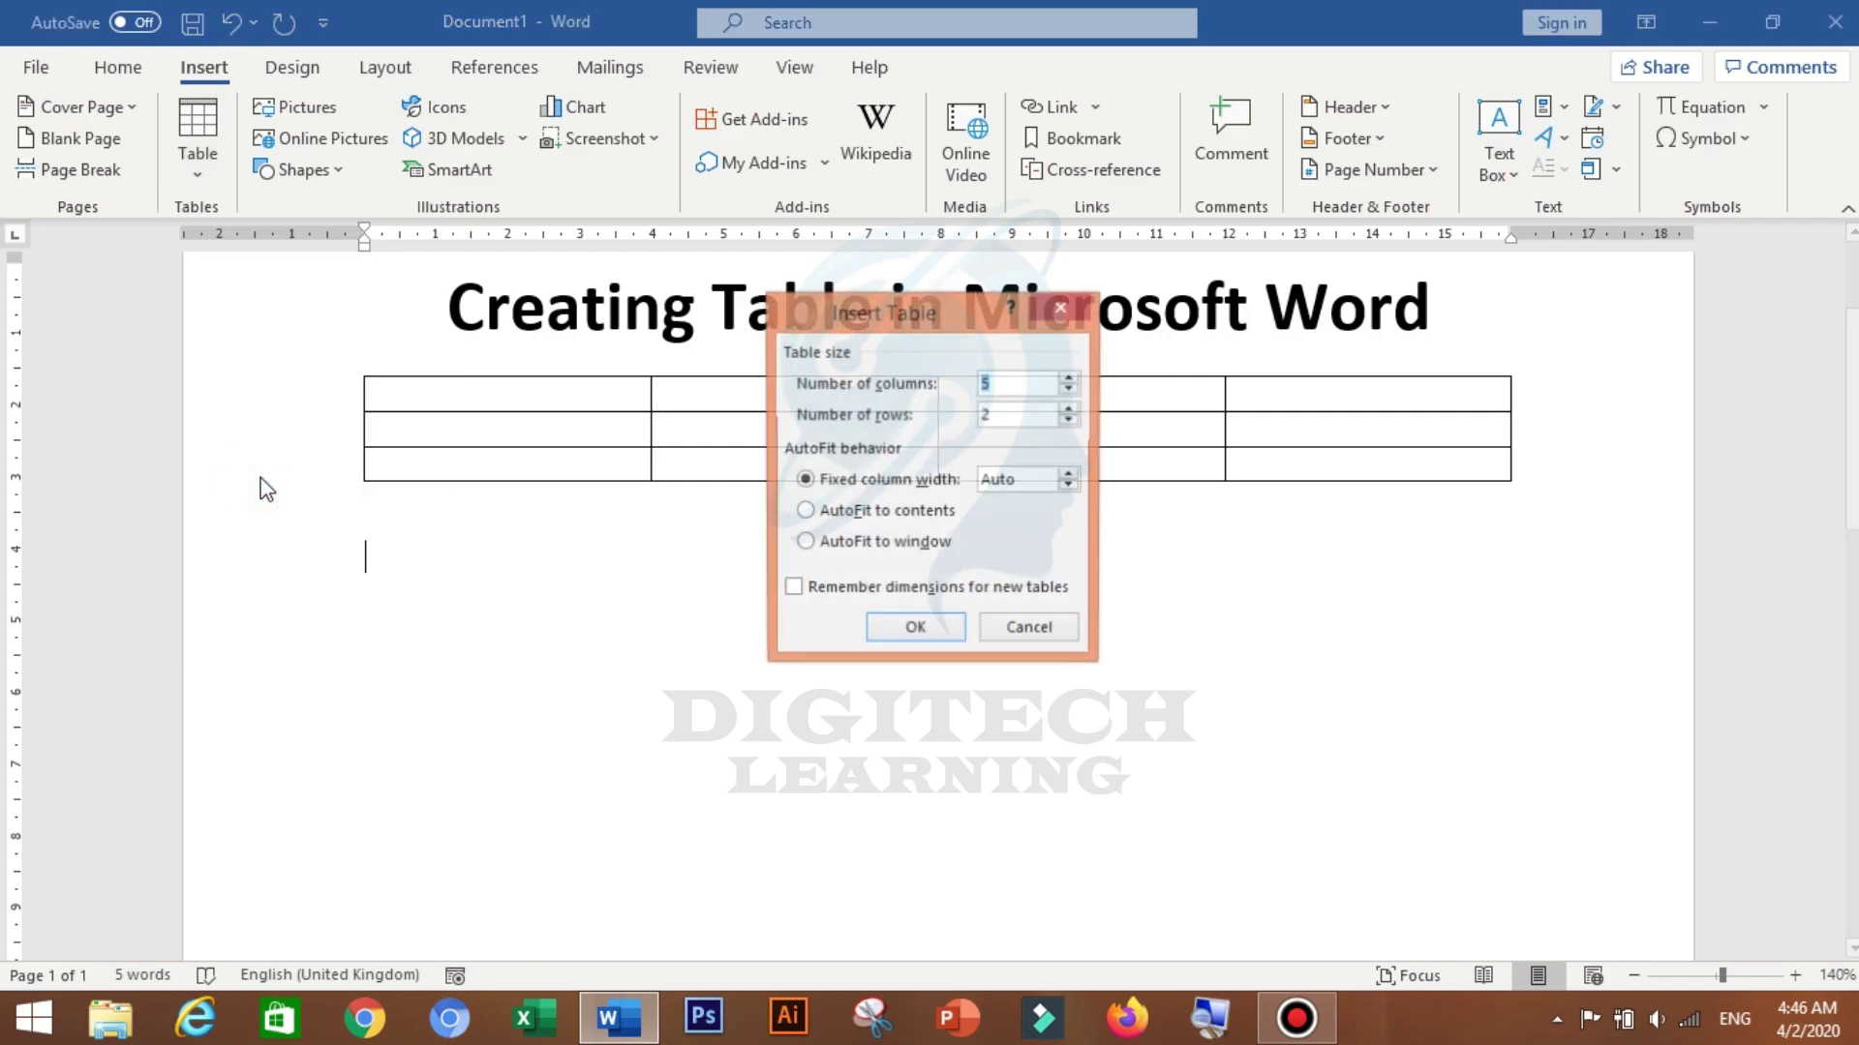
{"action": "left_click_drag", "start_coordinate": [893, 325], "coordinate": [769, 389]}
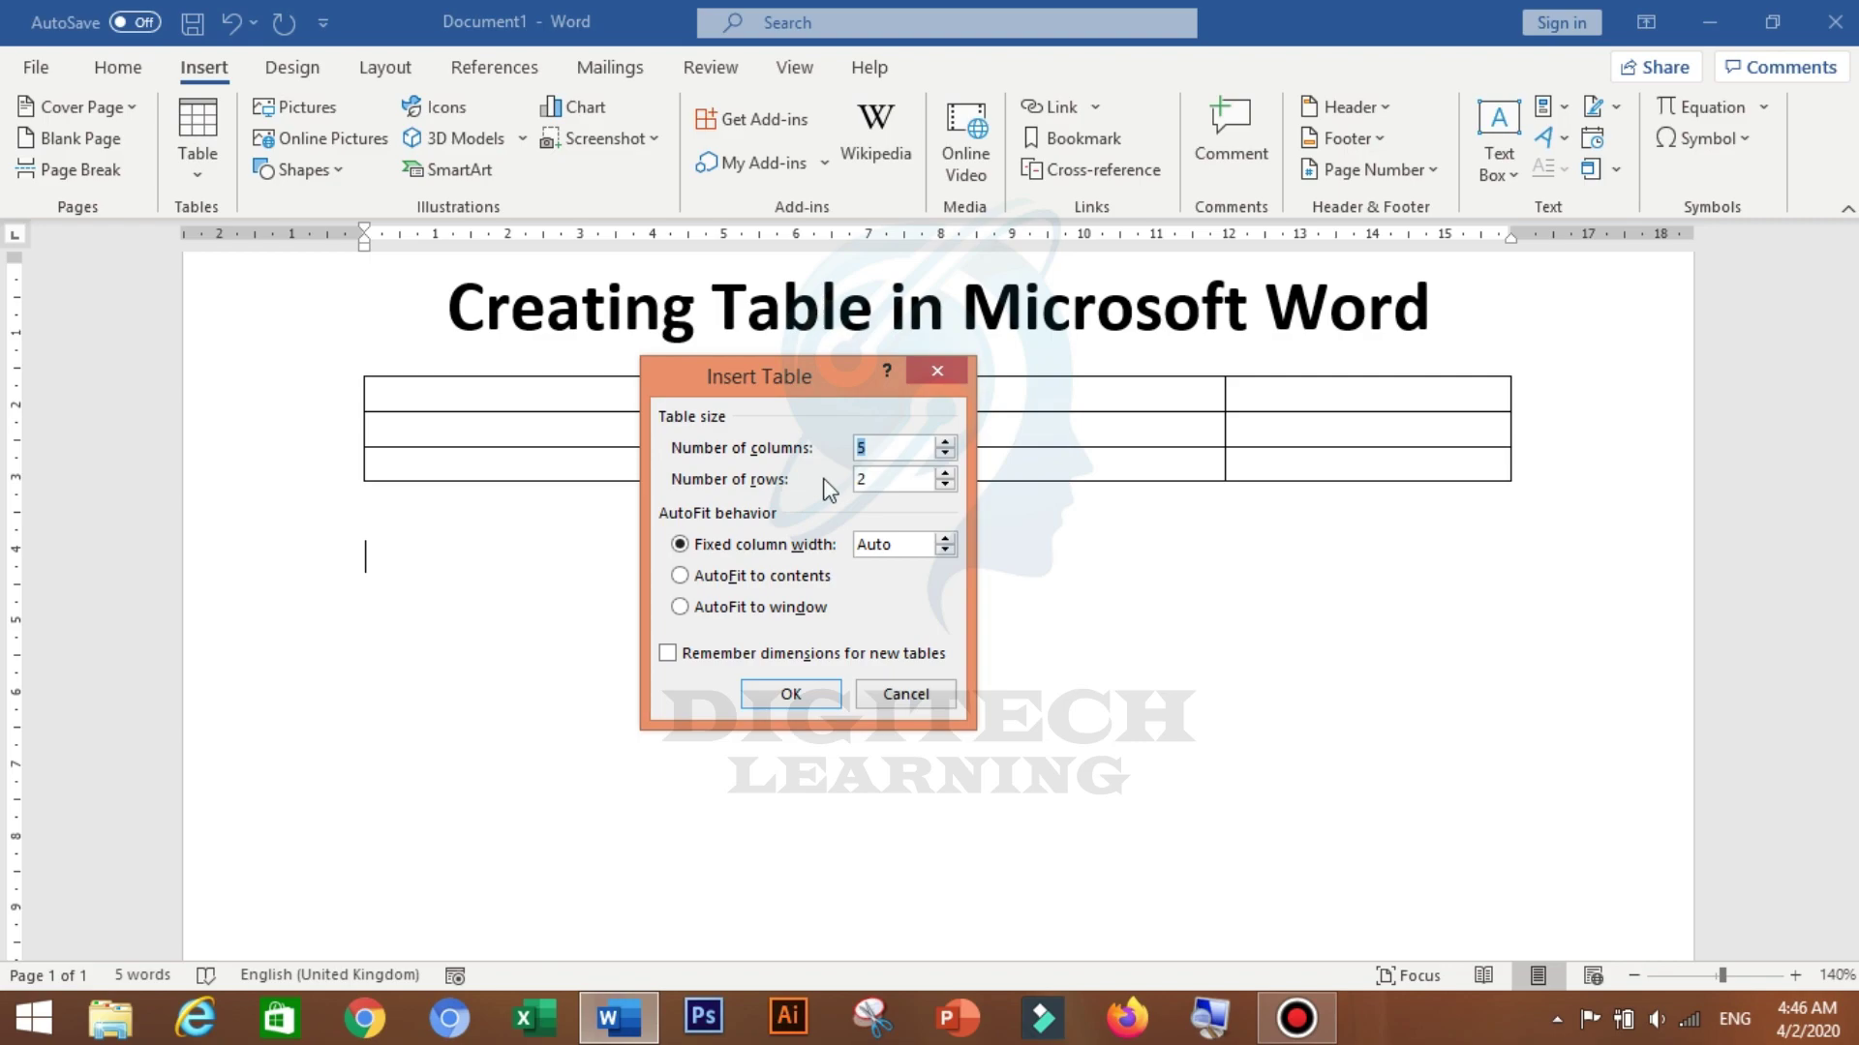
{"action": "left_click", "coordinate": [946, 453]}
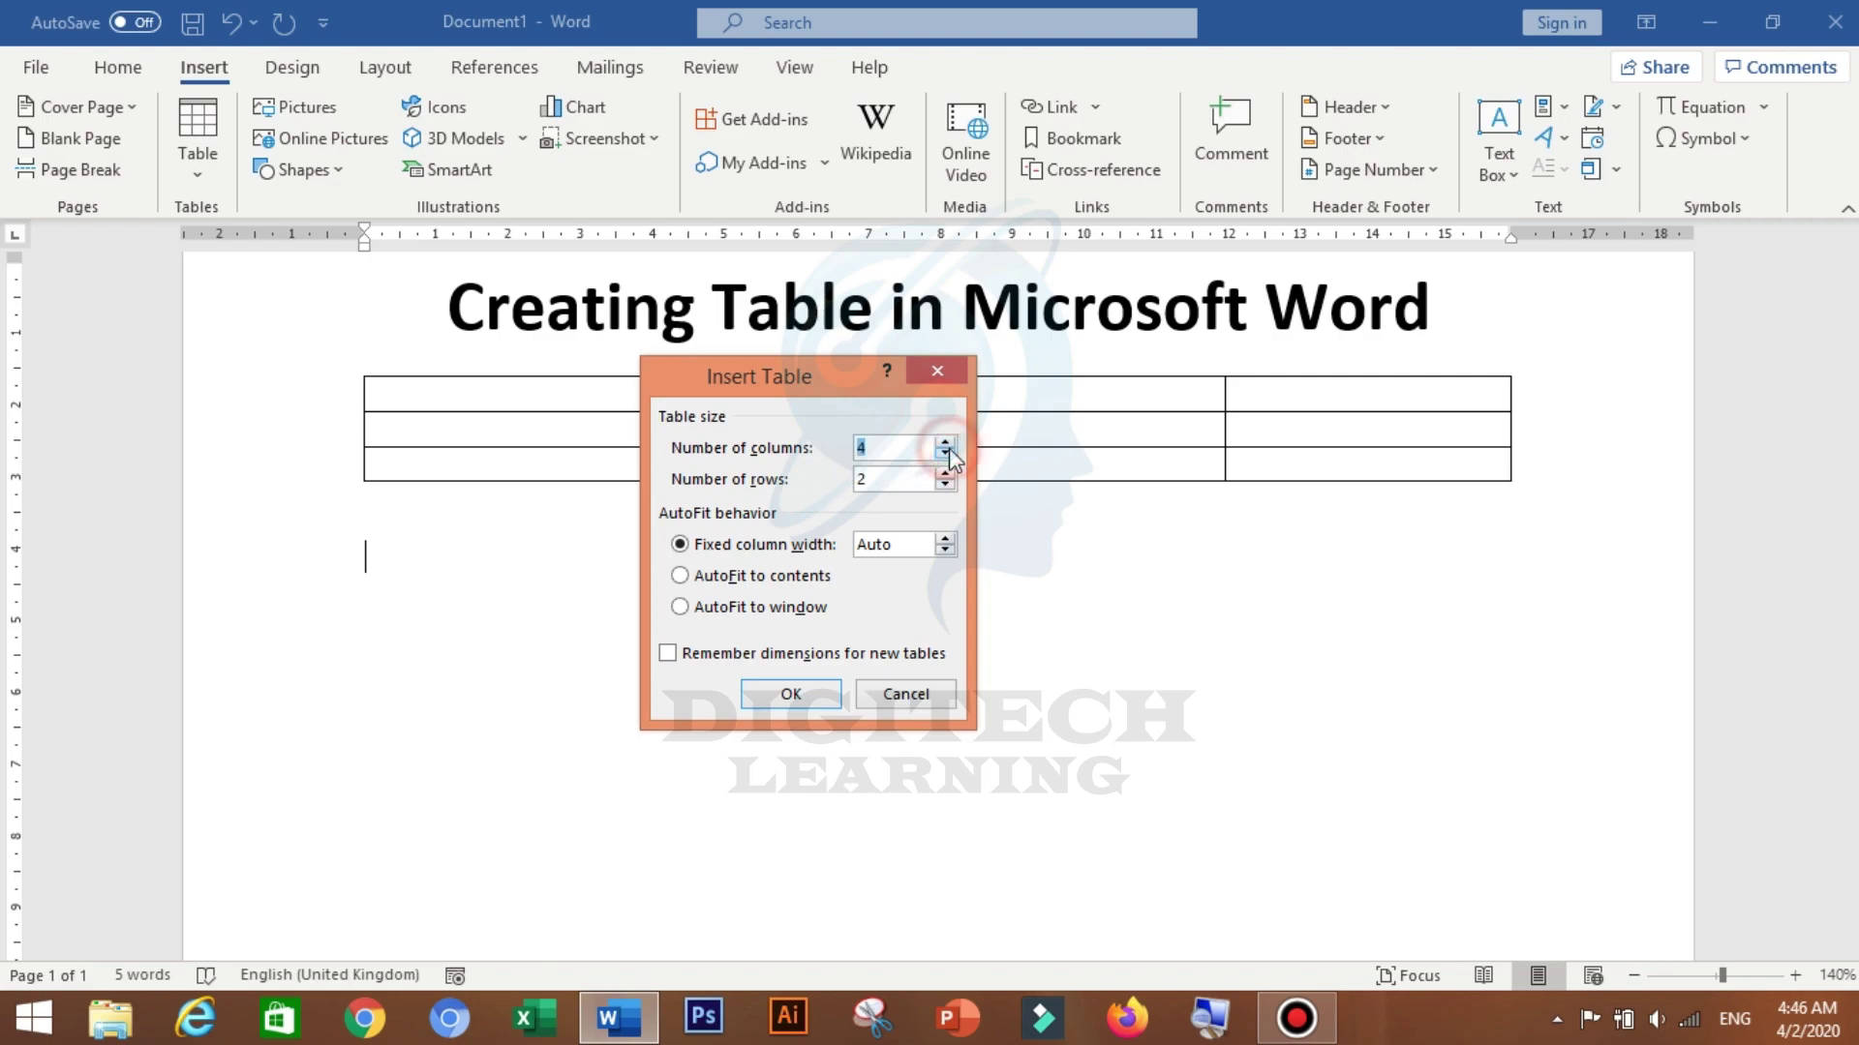
{"action": "left_click", "coordinate": [946, 473]}
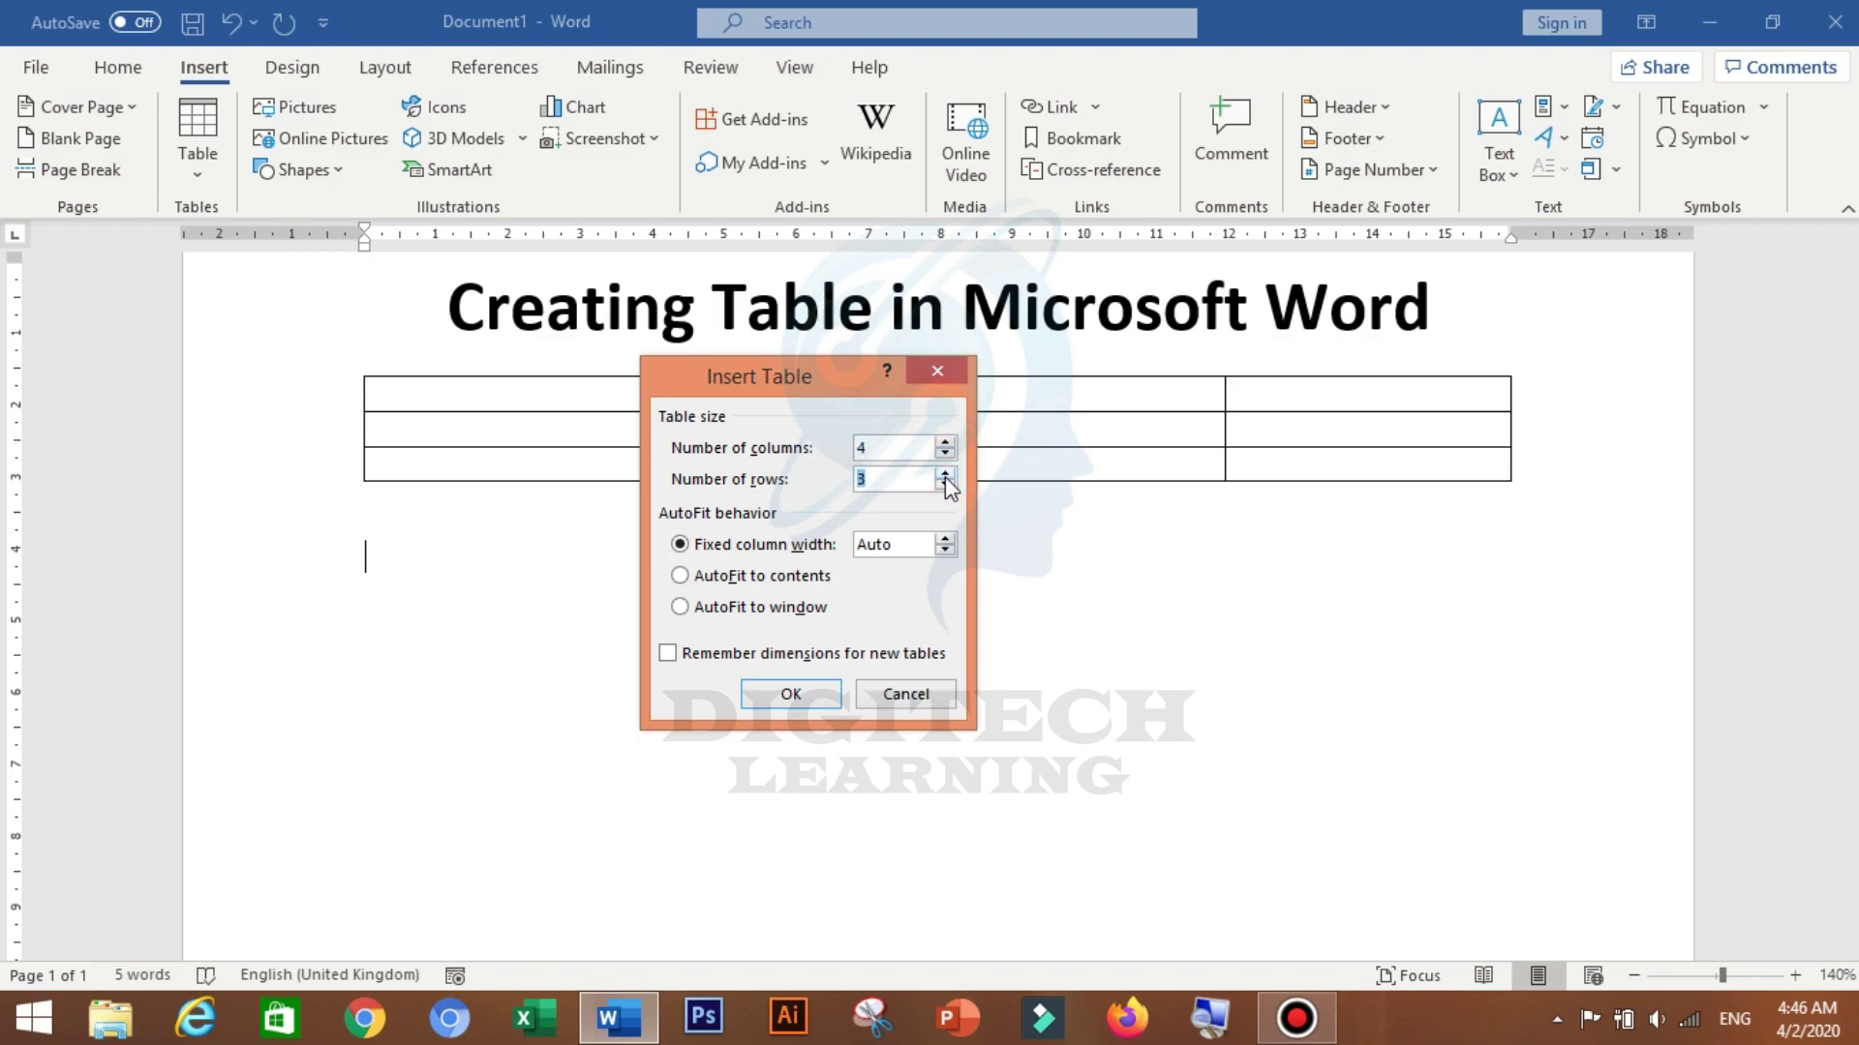
{"action": "left_click", "coordinate": [815, 697]}
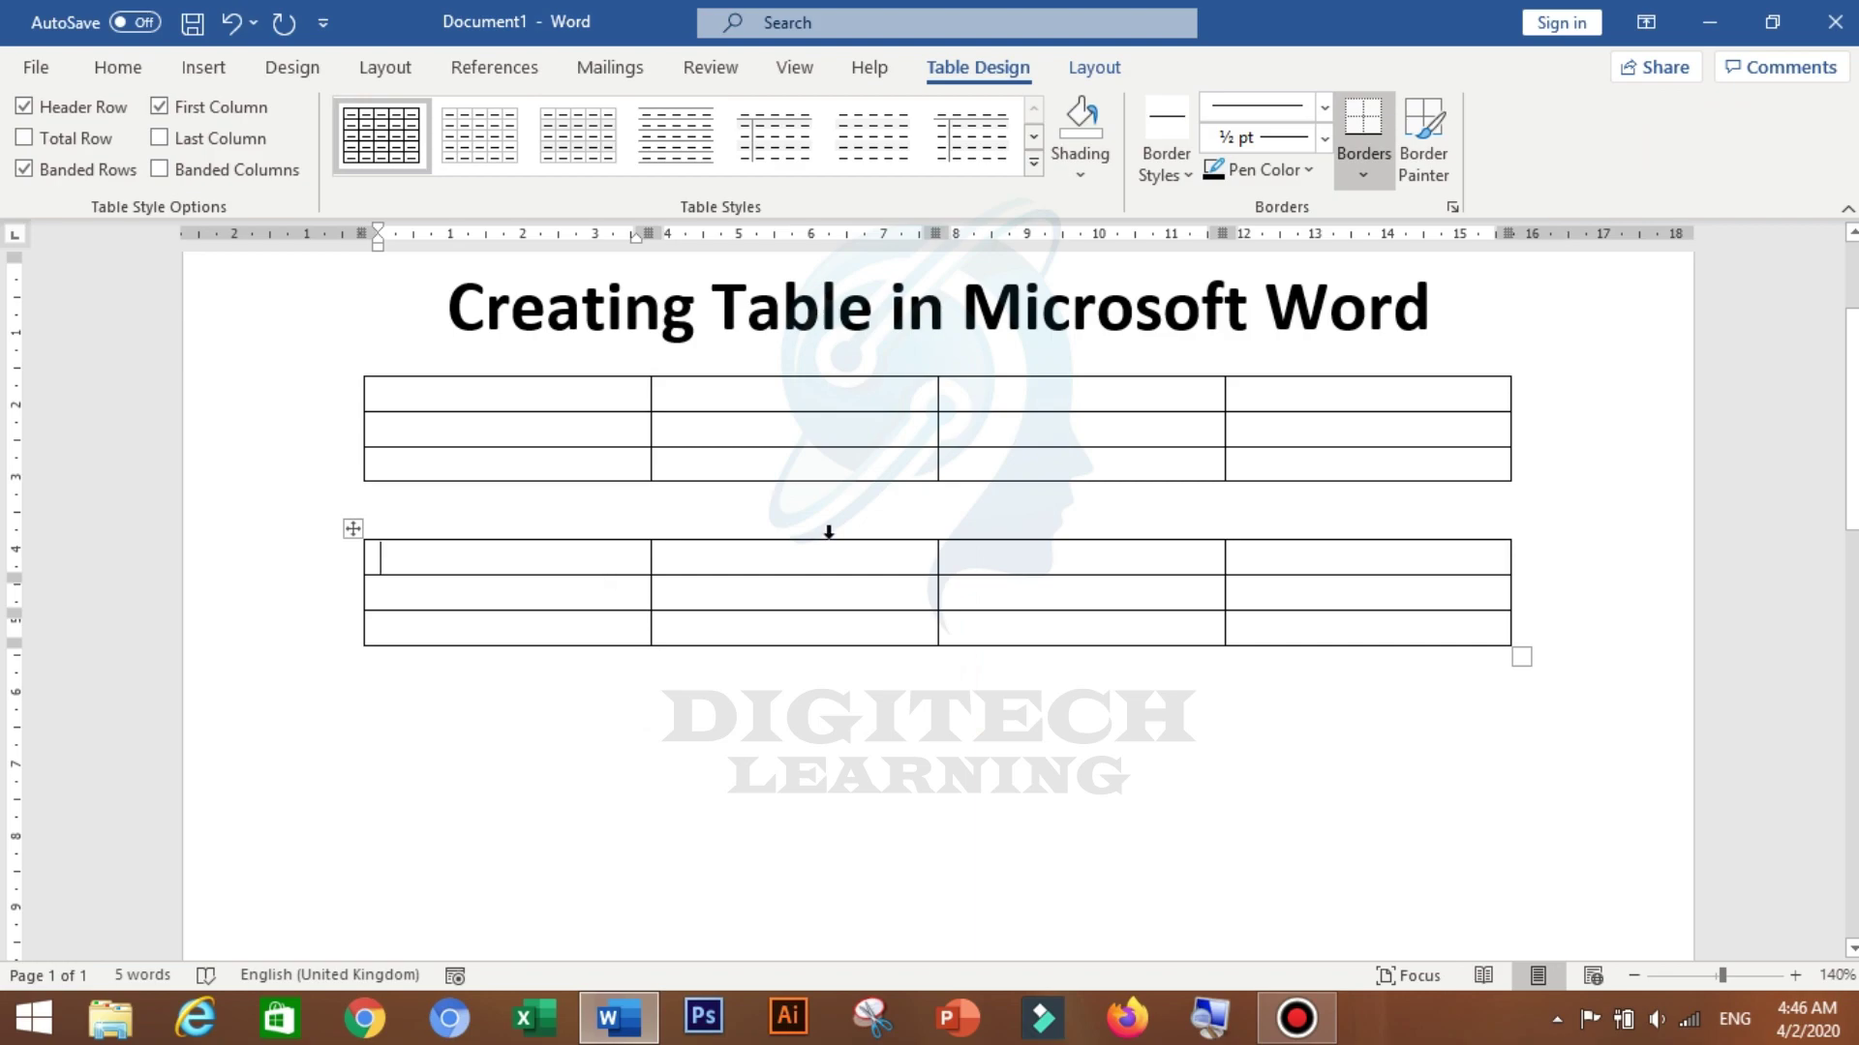
{"action": "left_click", "coordinate": [394, 730]}
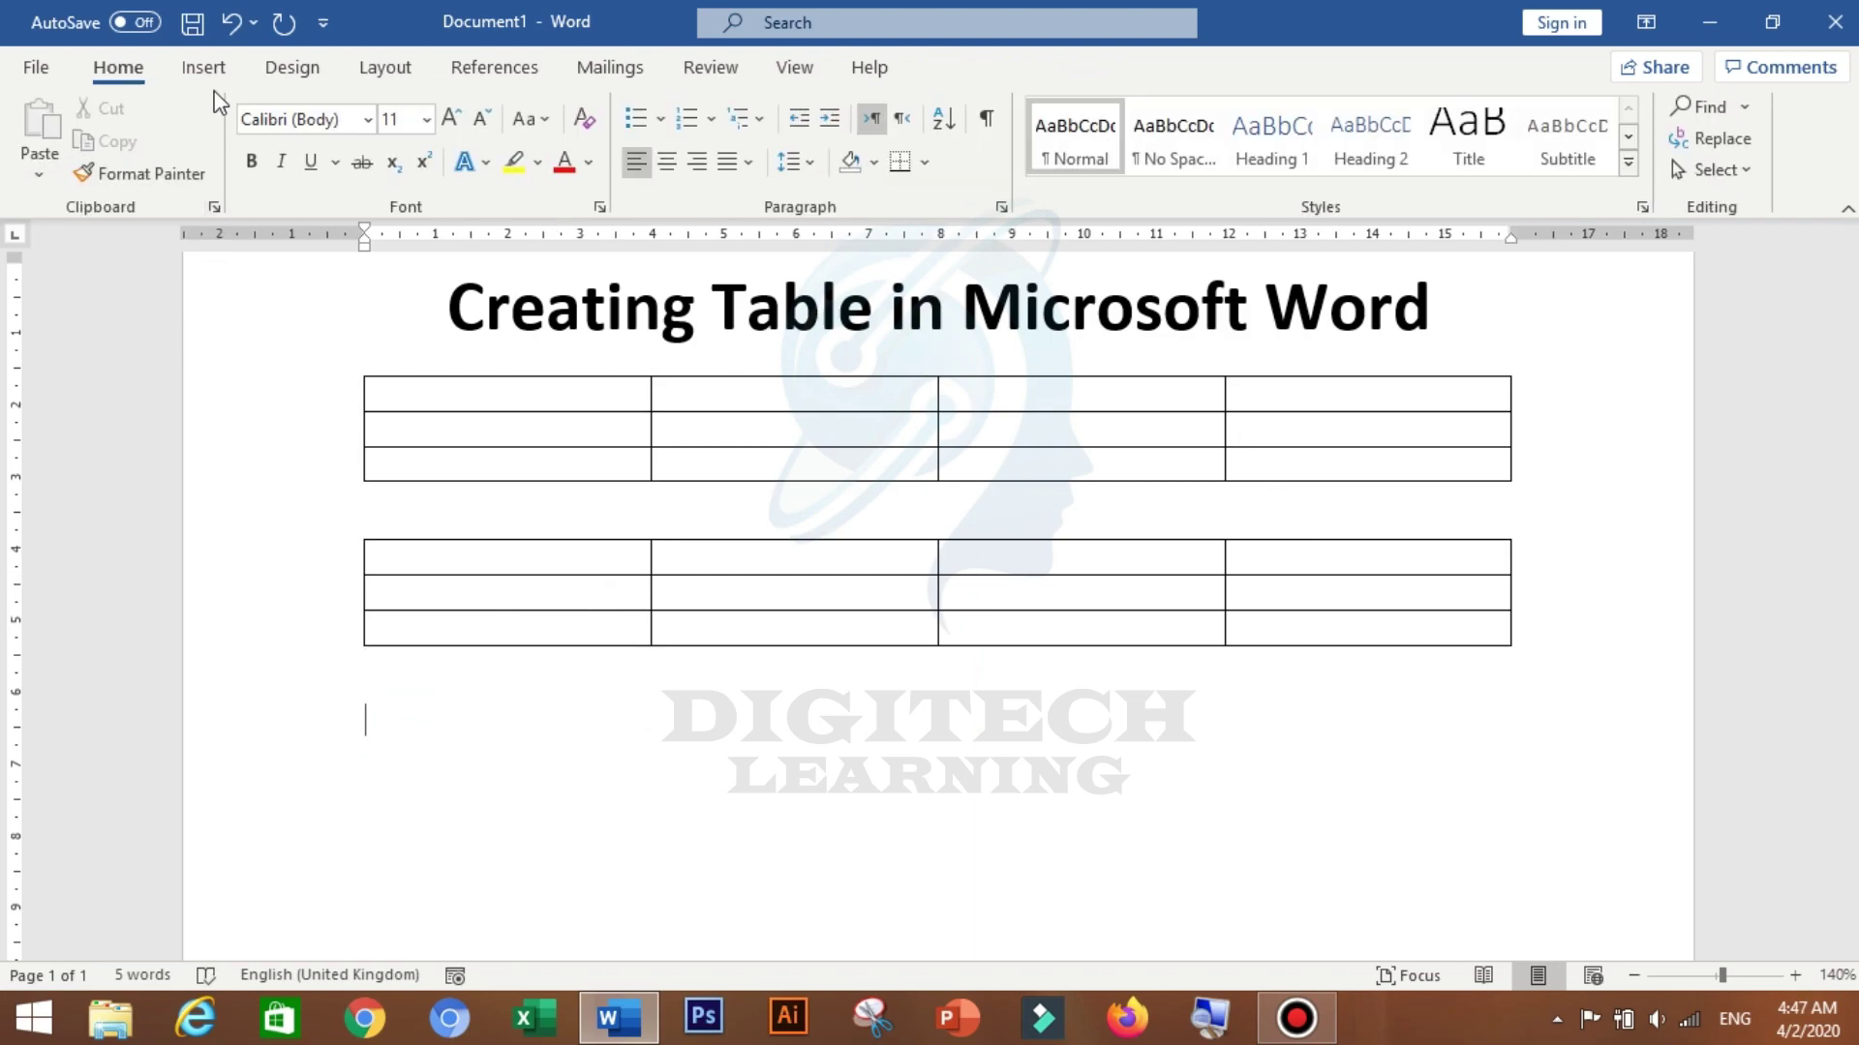
- Insert a third 4x3 table using the Insert Table dialog with AutoFit to window
{"action": "left_click", "coordinate": [203, 67]}
{"action": "left_click", "coordinate": [197, 174]}
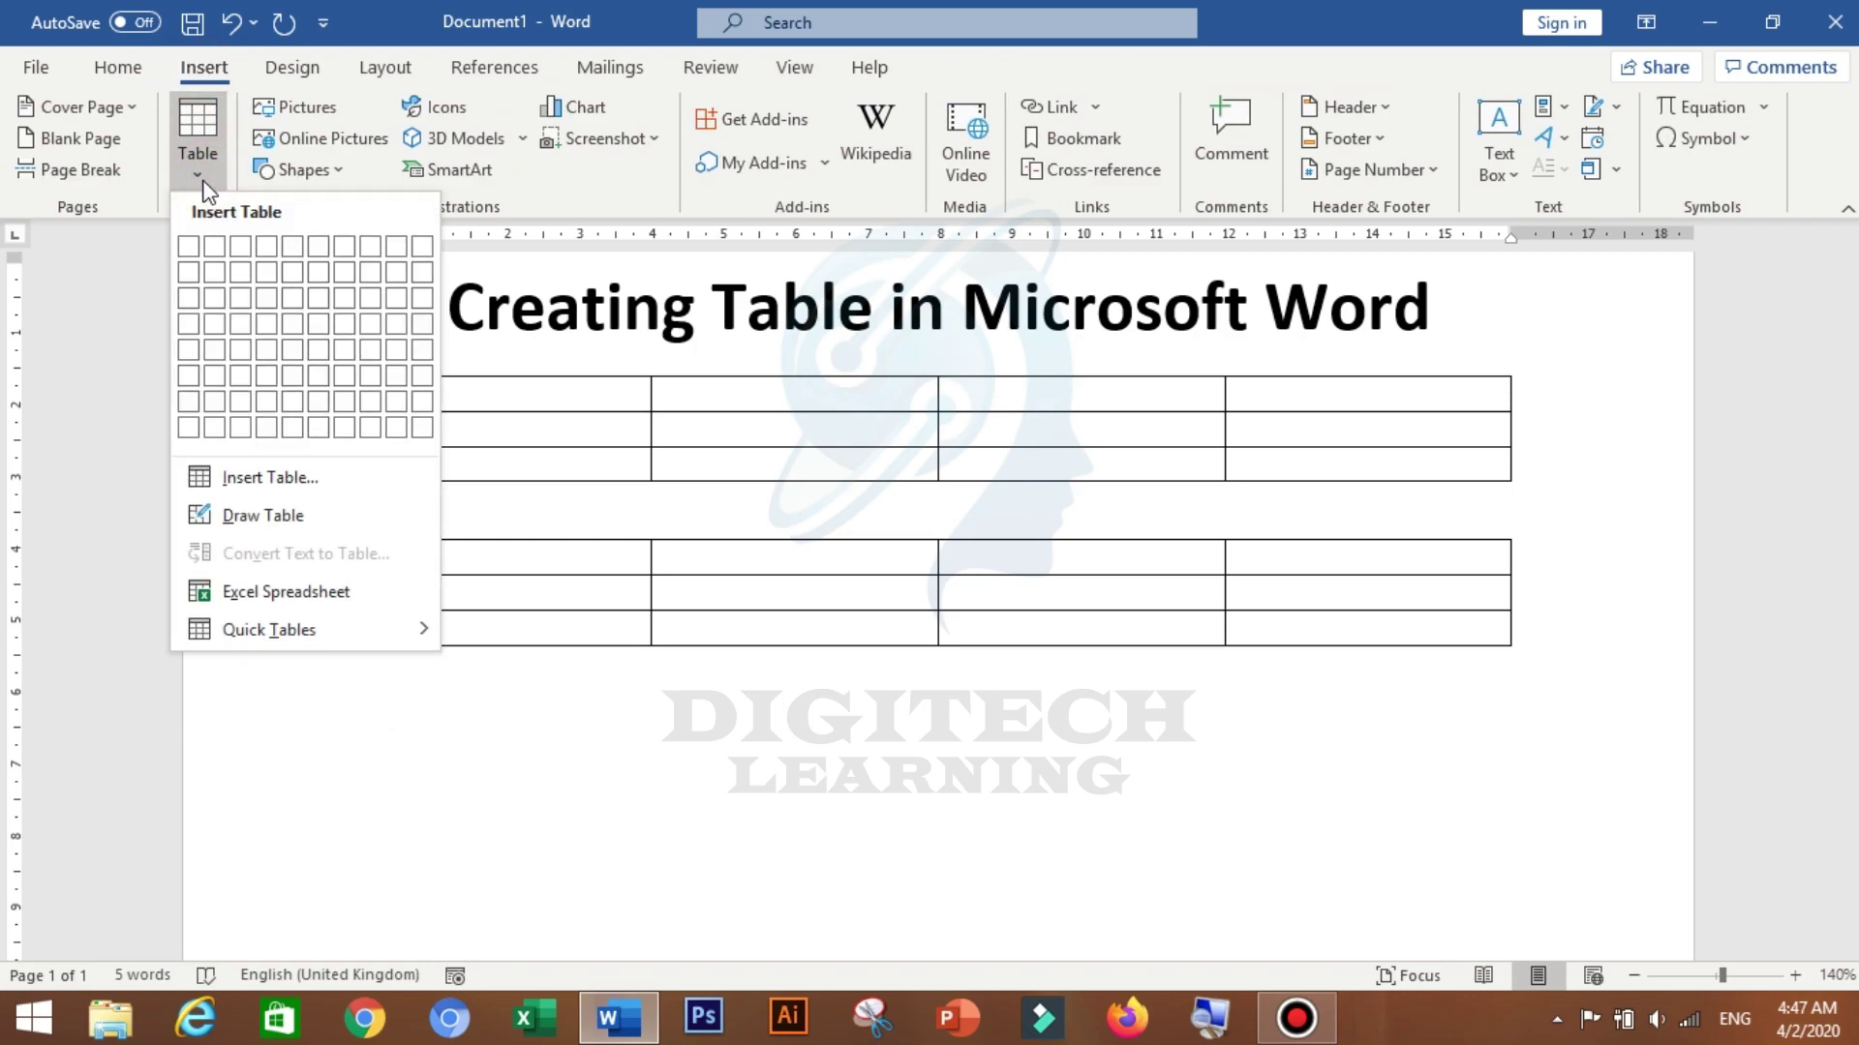
{"action": "left_click", "coordinate": [263, 477]}
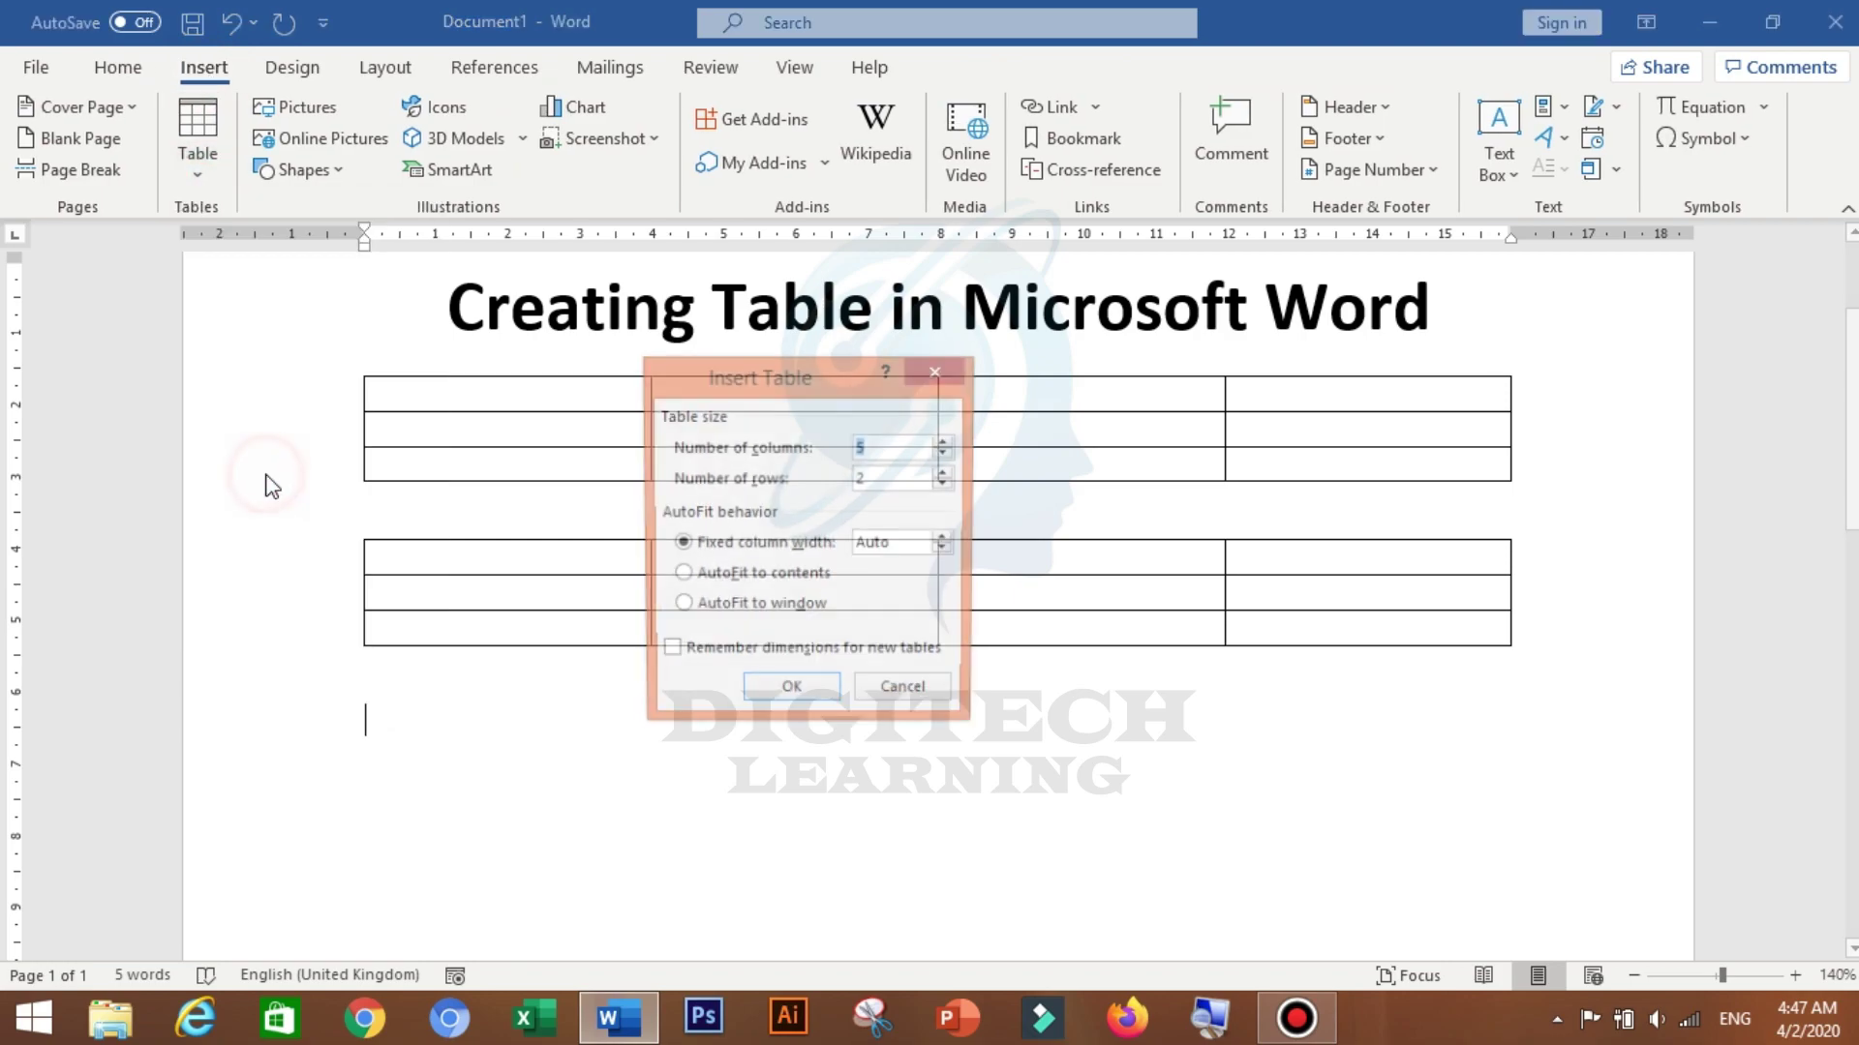
{"action": "left_click", "coordinate": [949, 455]}
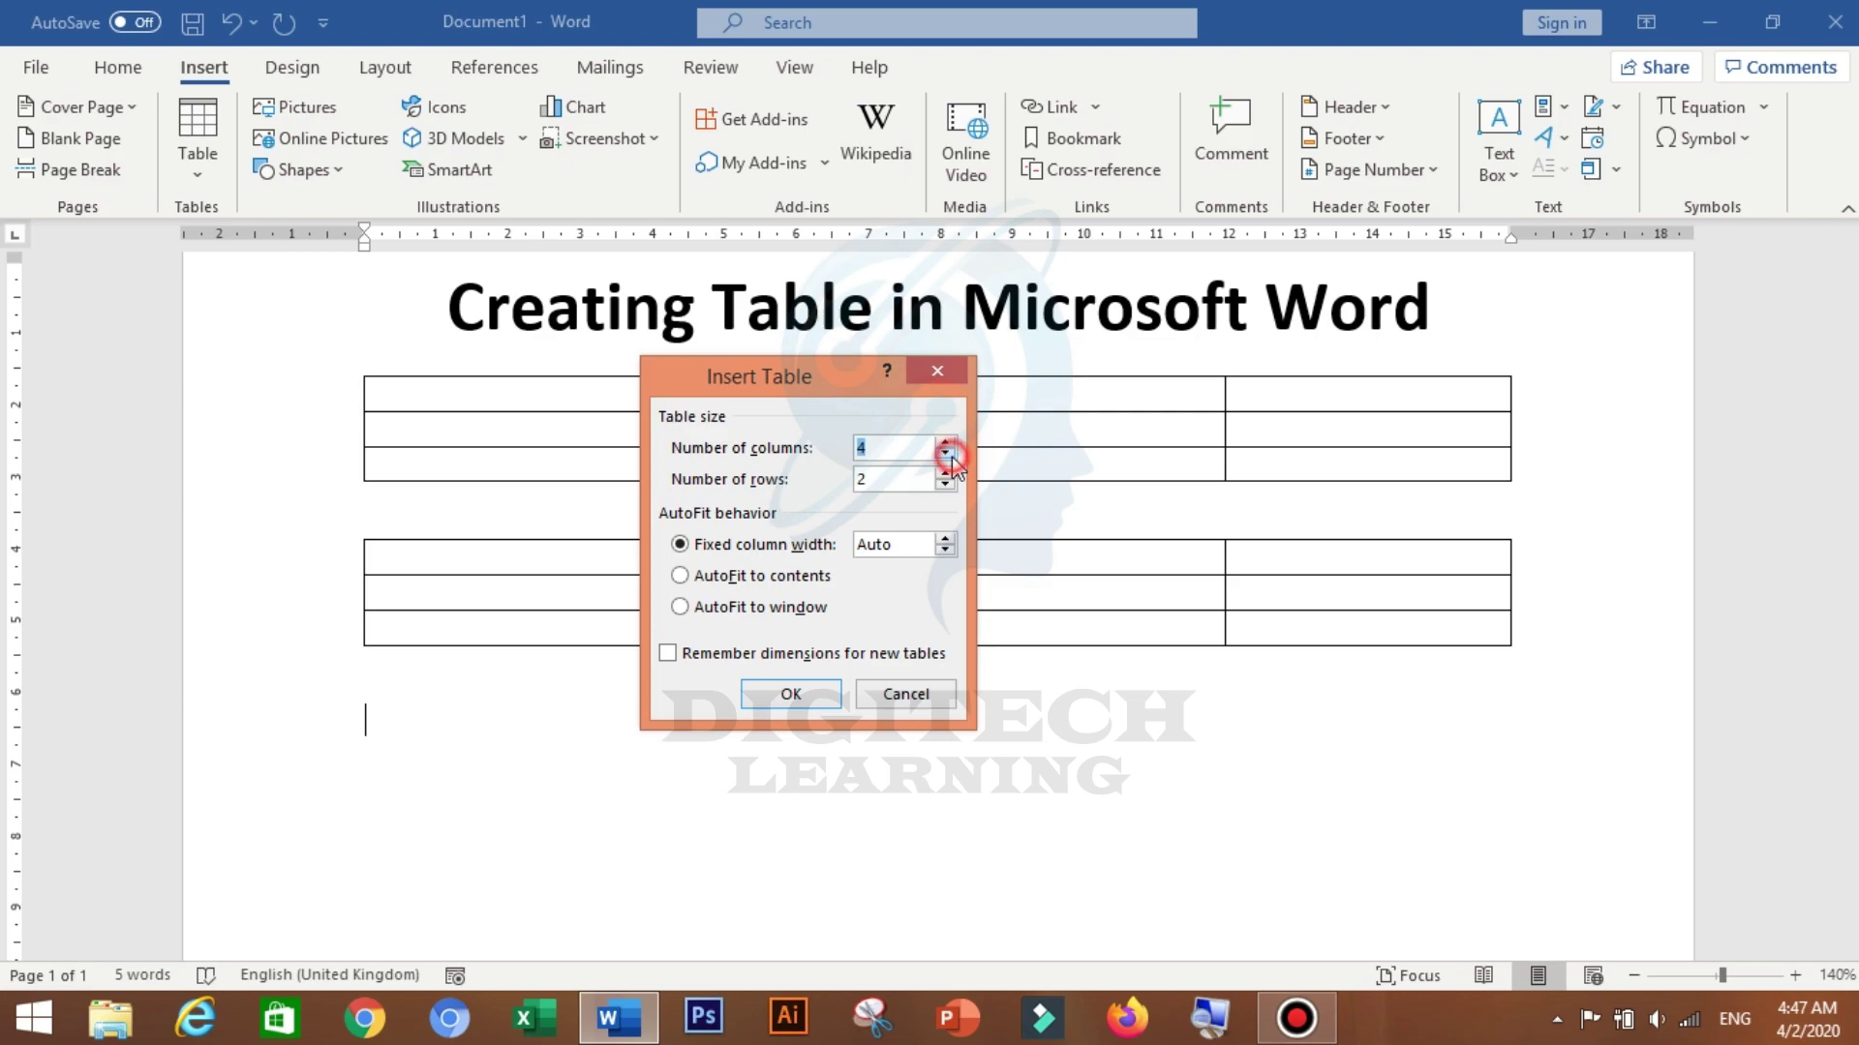
{"action": "left_click", "coordinate": [945, 474]}
{"action": "left_click", "coordinate": [681, 610]}
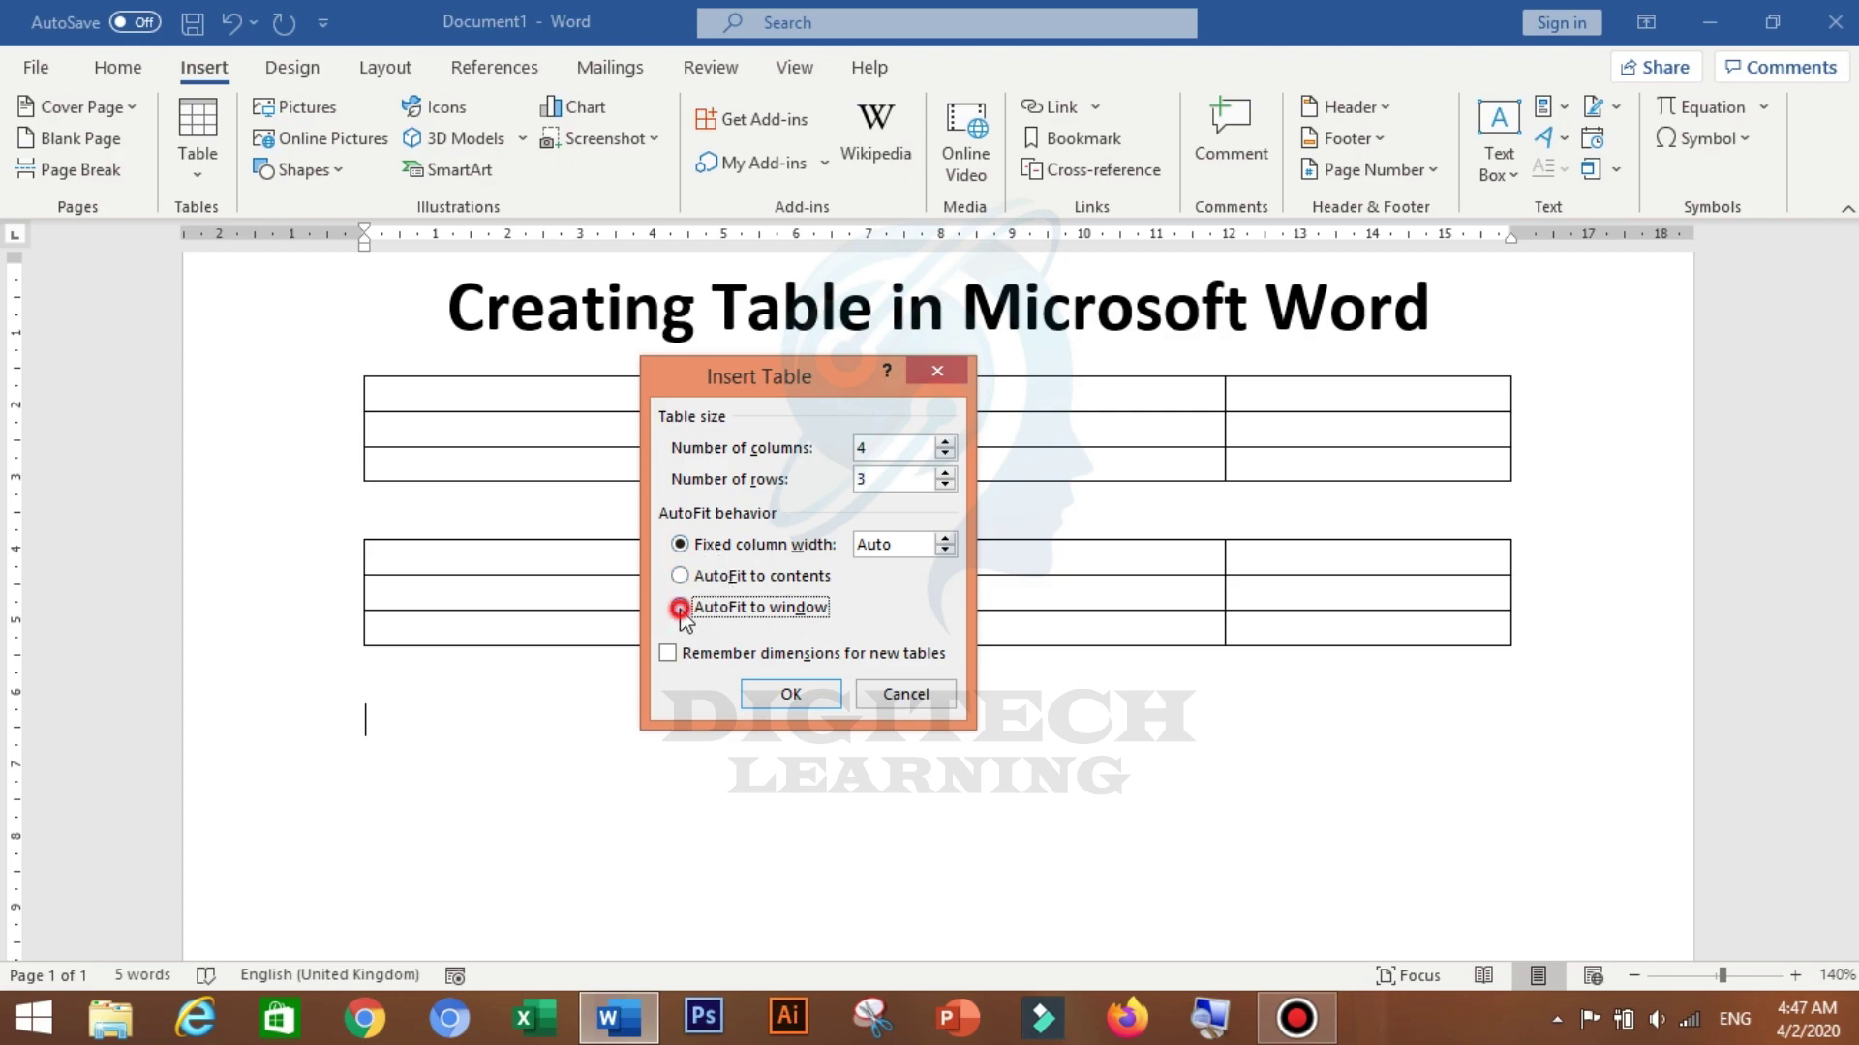
{"action": "left_click", "coordinate": [786, 694]}
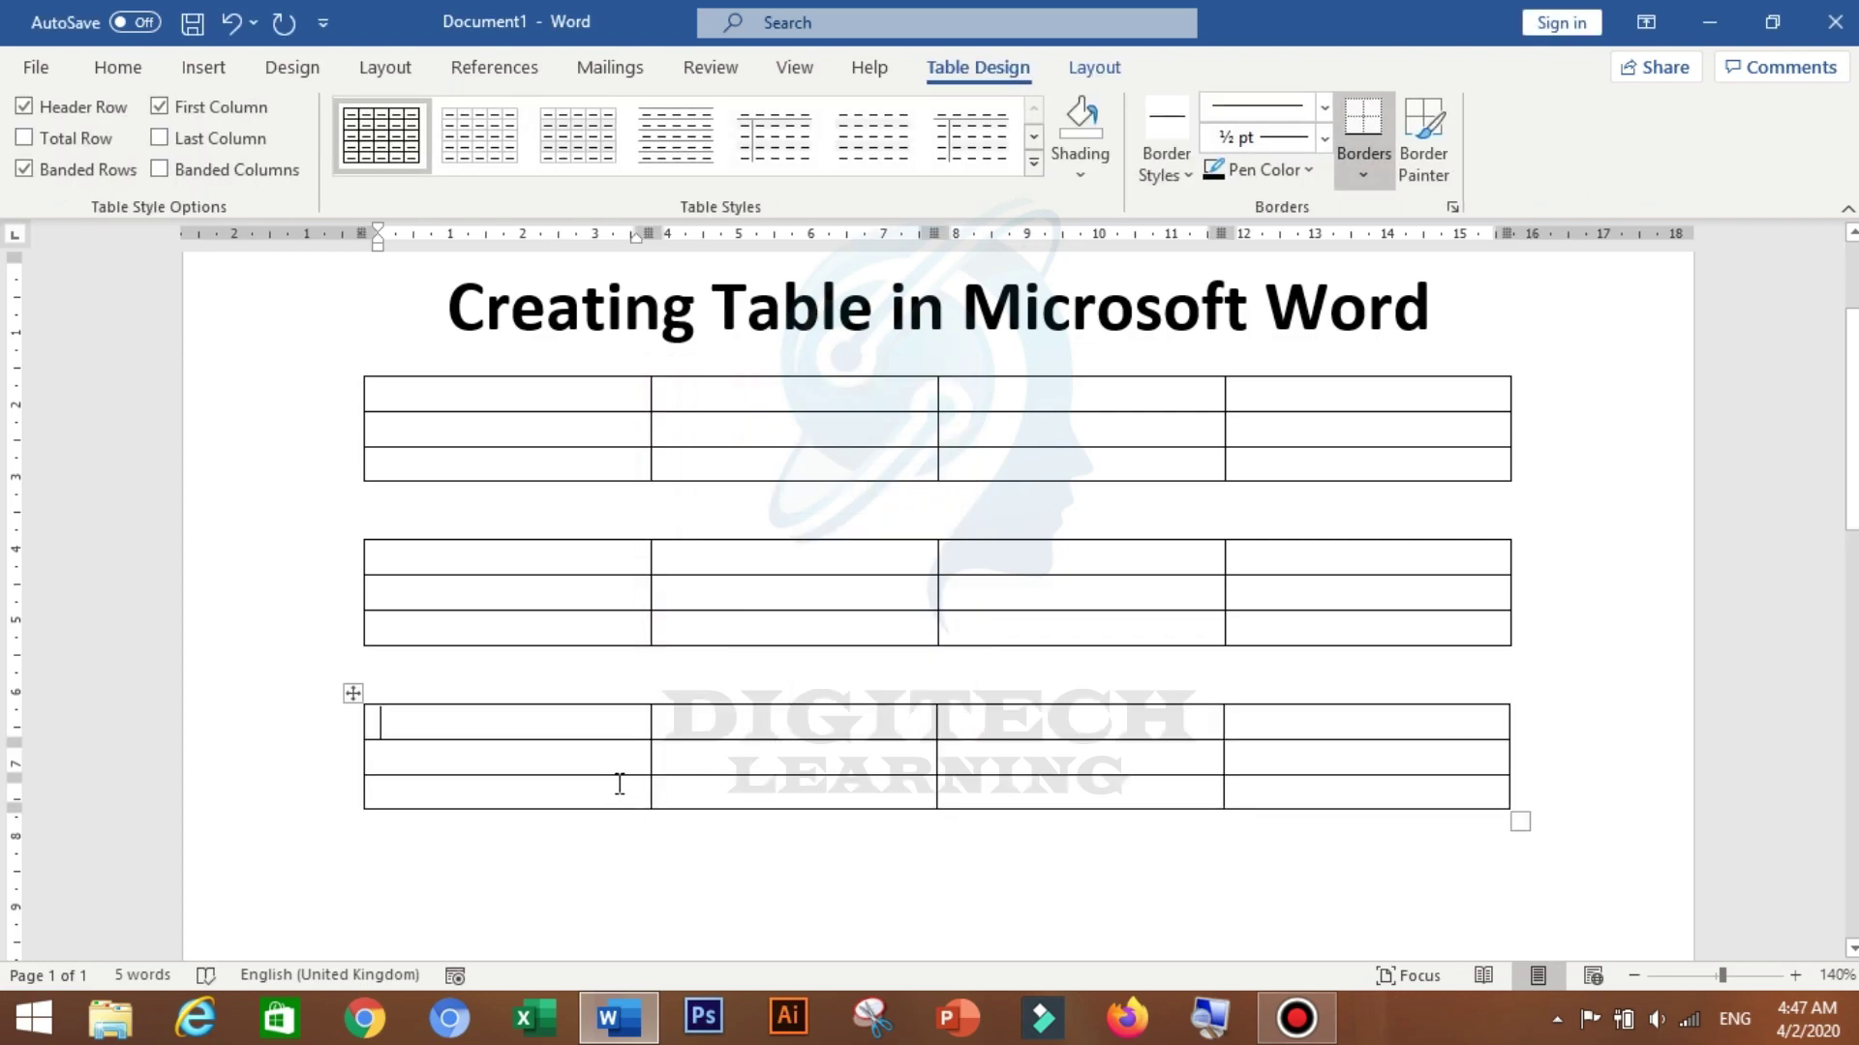
- Below the third table, insert a 4x3 table with AutoFit to contents via Insert Table
{"action": "scroll", "coordinate": [1420, 755], "scroll_direction": "down", "scroll_amount": 1}
{"action": "scroll", "coordinate": [1008, 747], "scroll_direction": "down", "scroll_amount": 3}
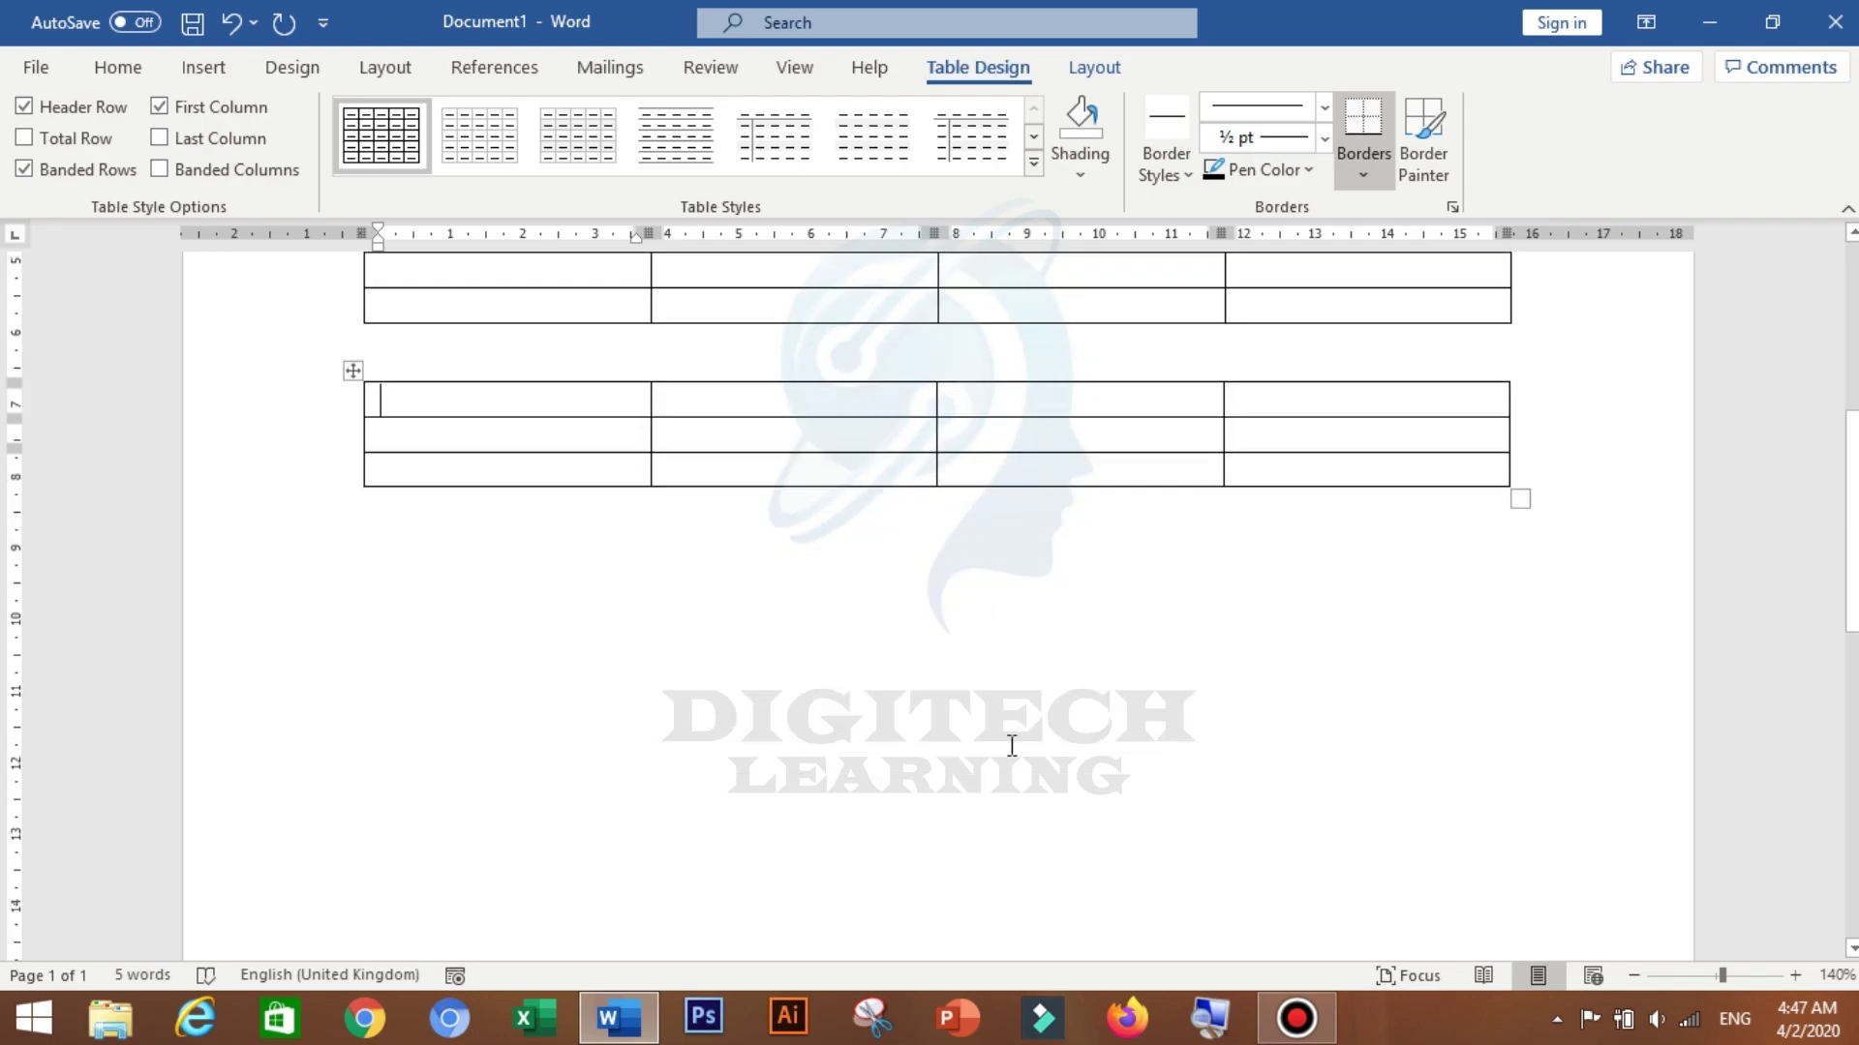
{"action": "left_click", "coordinate": [412, 557]}
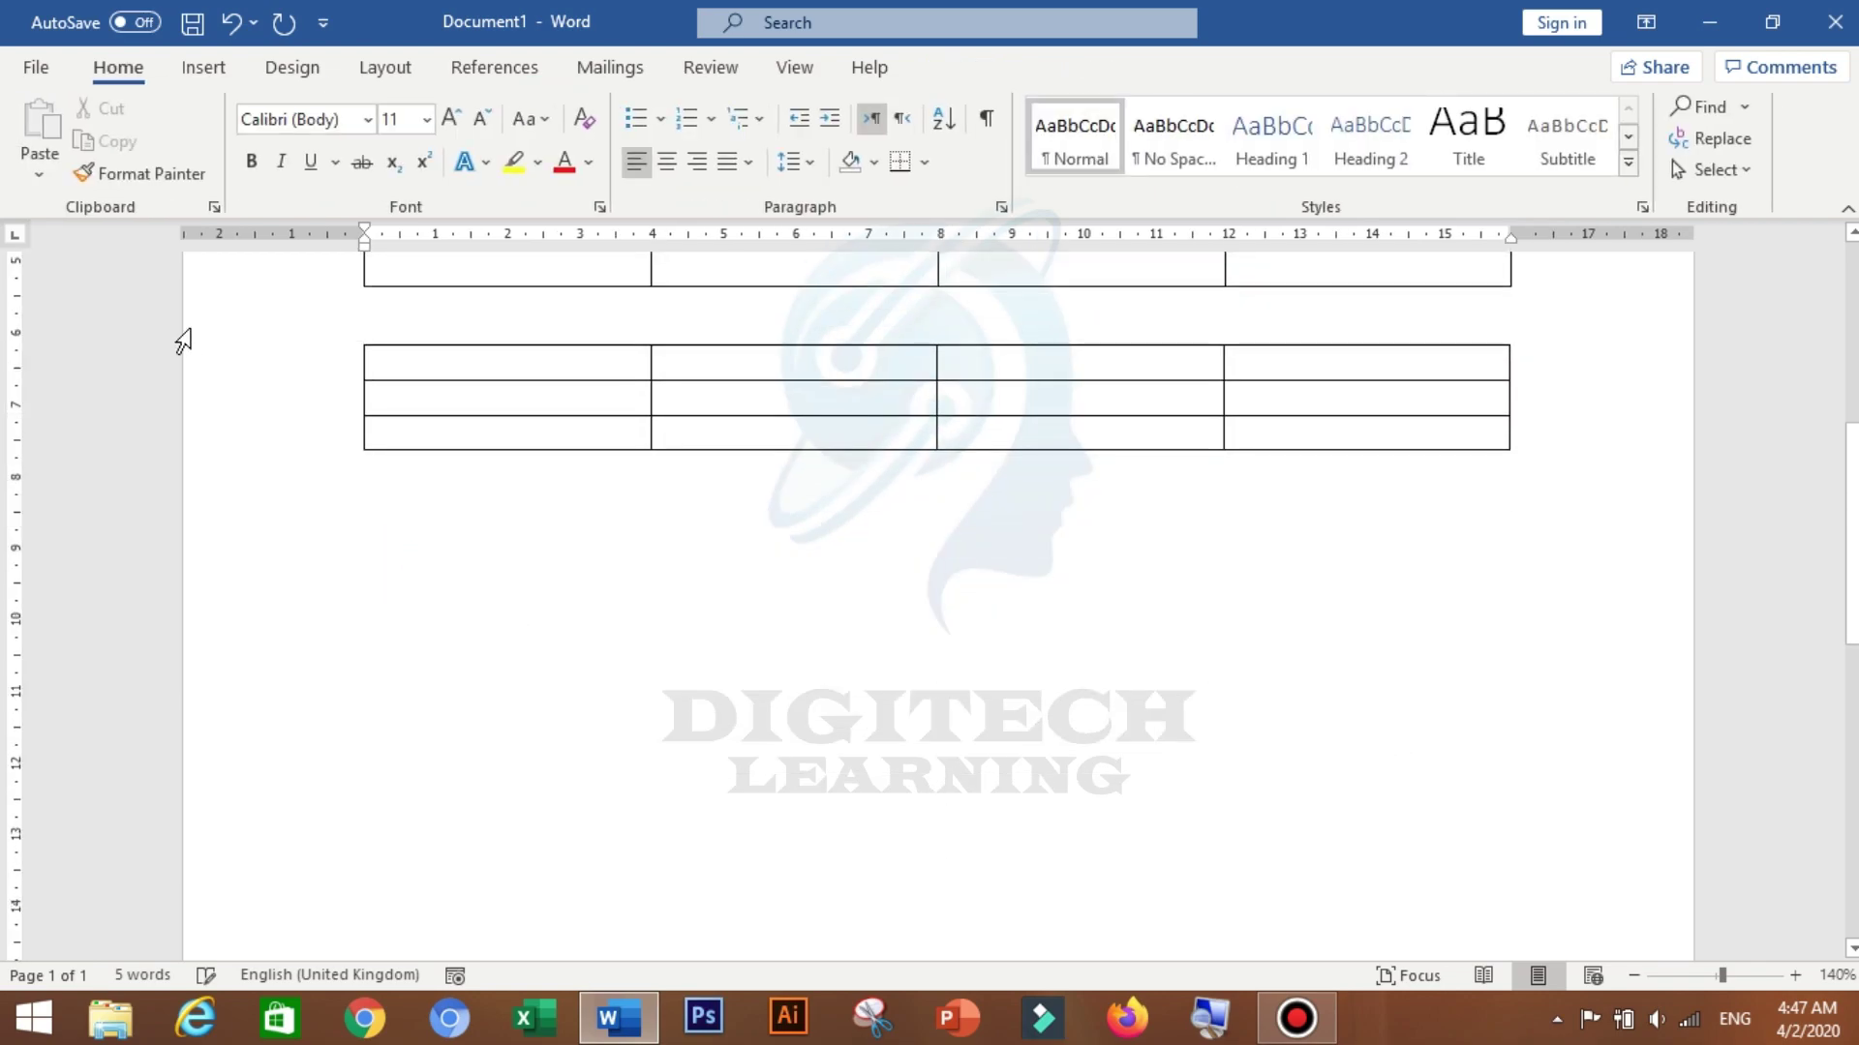
{"action": "left_click", "coordinate": [214, 78]}
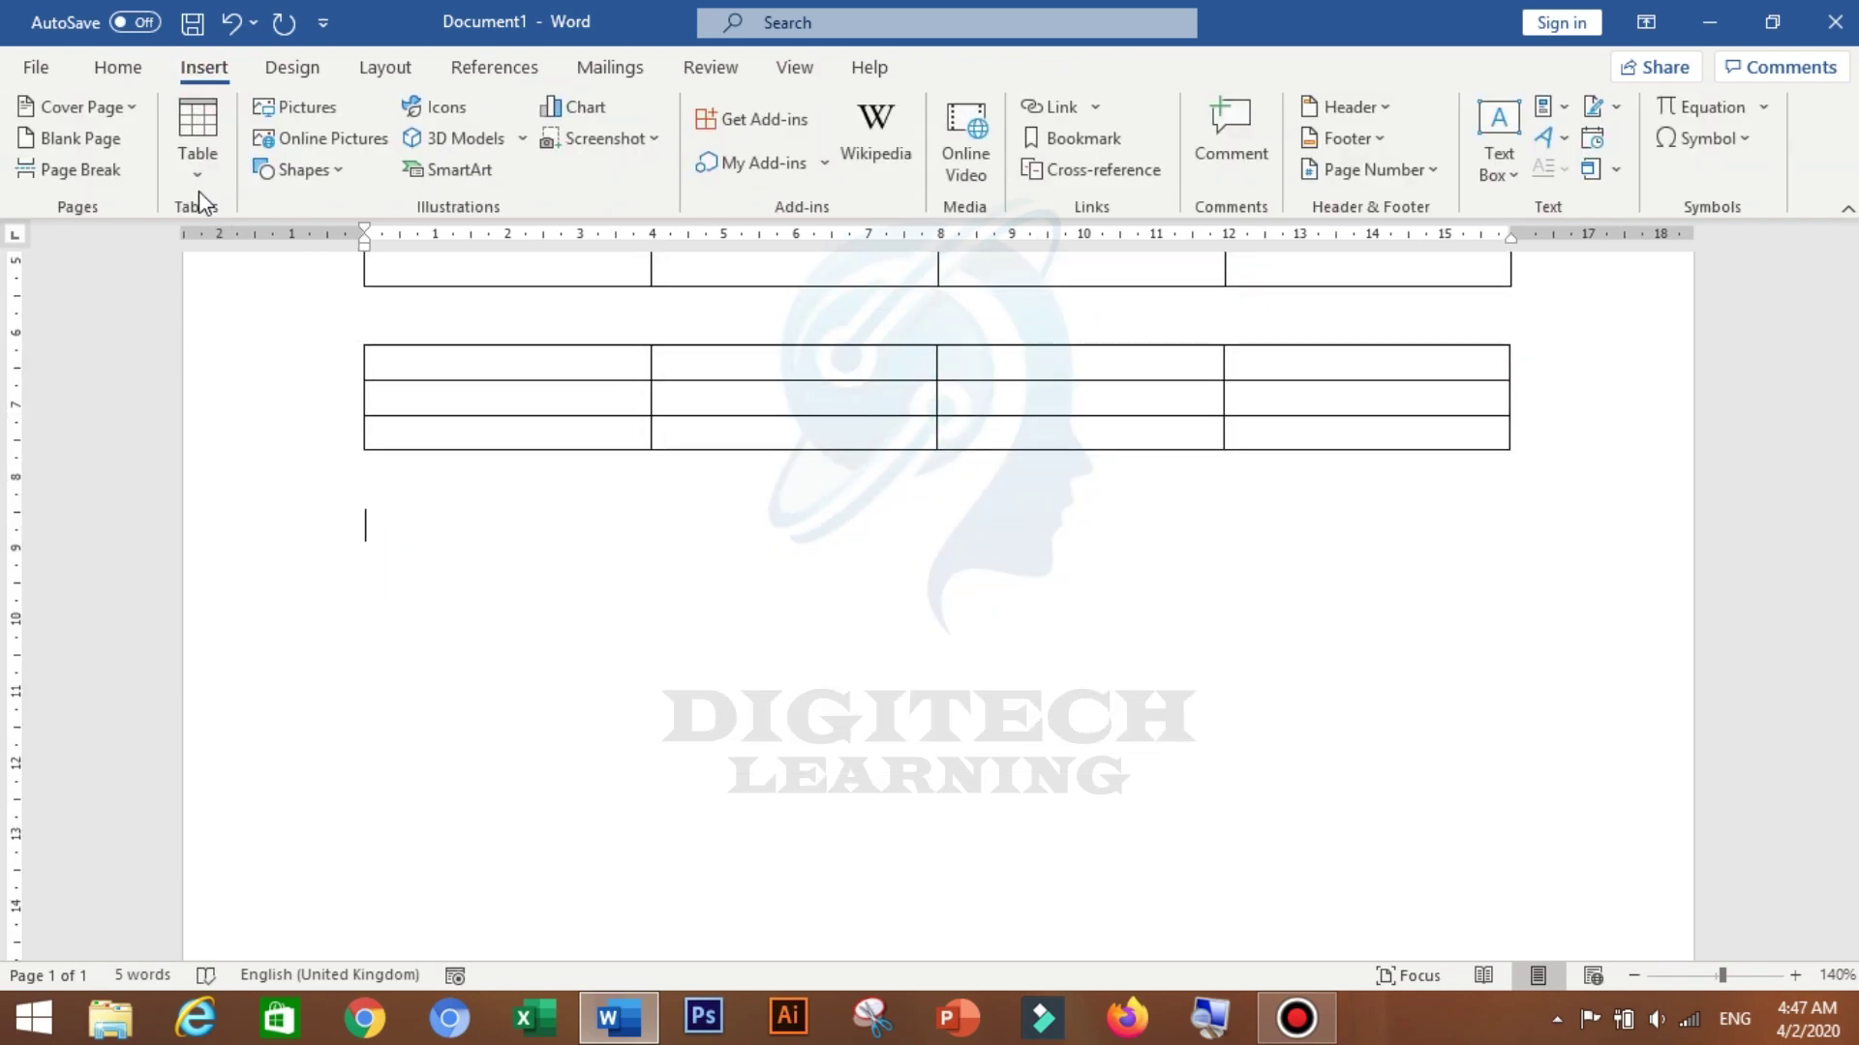
{"action": "left_click", "coordinate": [197, 160]}
{"action": "left_click", "coordinate": [257, 478]}
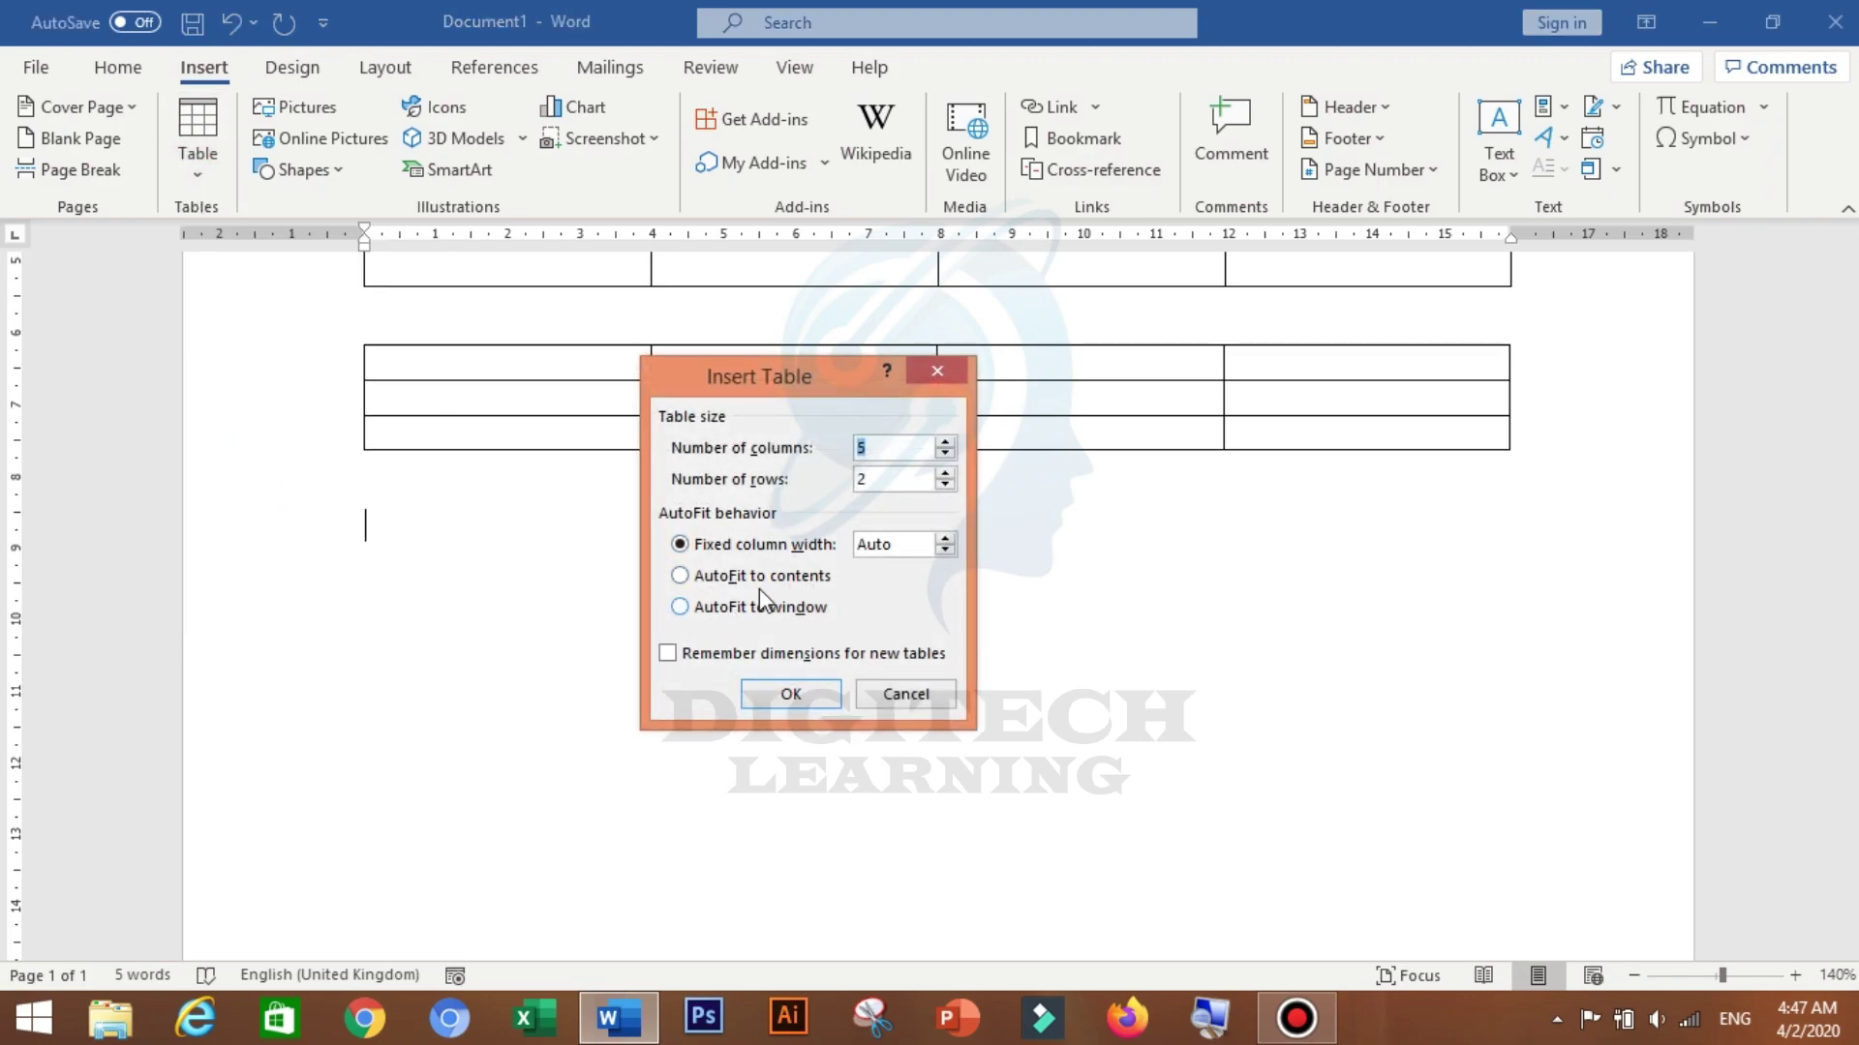
{"action": "left_click", "coordinate": [680, 576]}
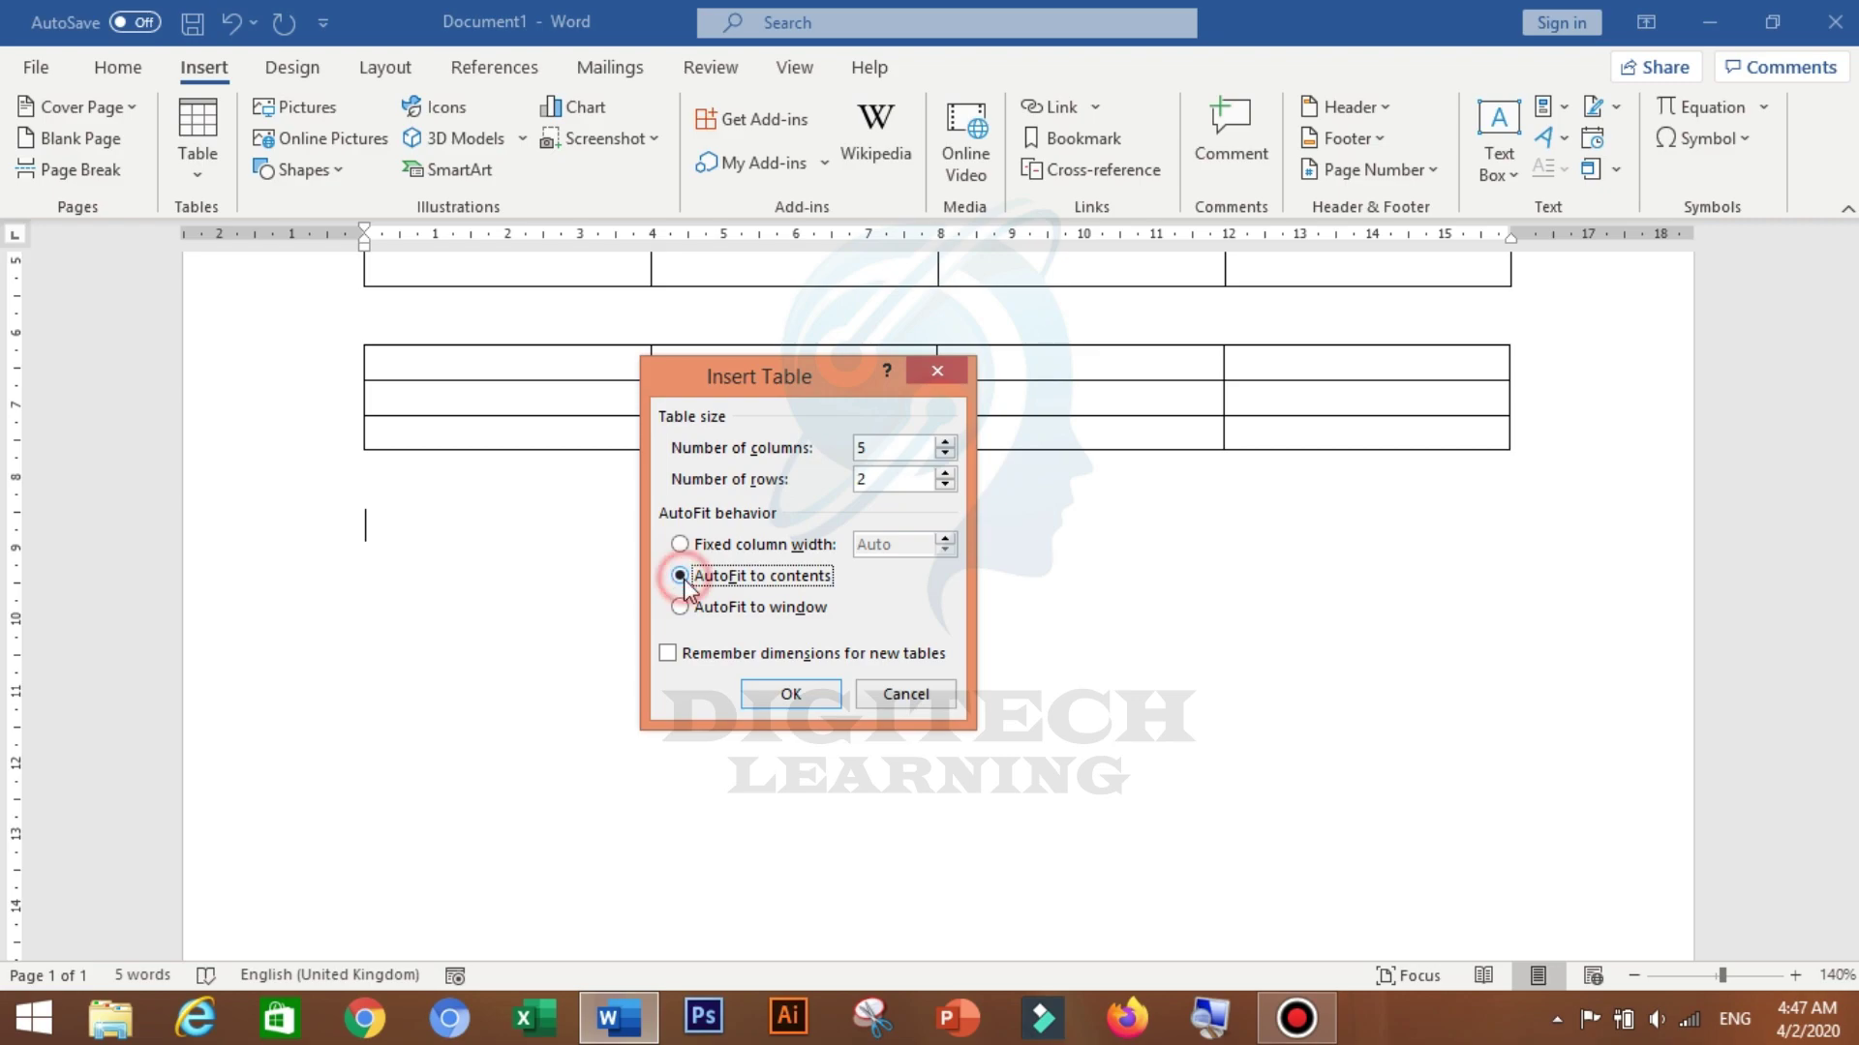
{"action": "left_click", "coordinate": [943, 454]}
{"action": "left_click", "coordinate": [944, 473]}
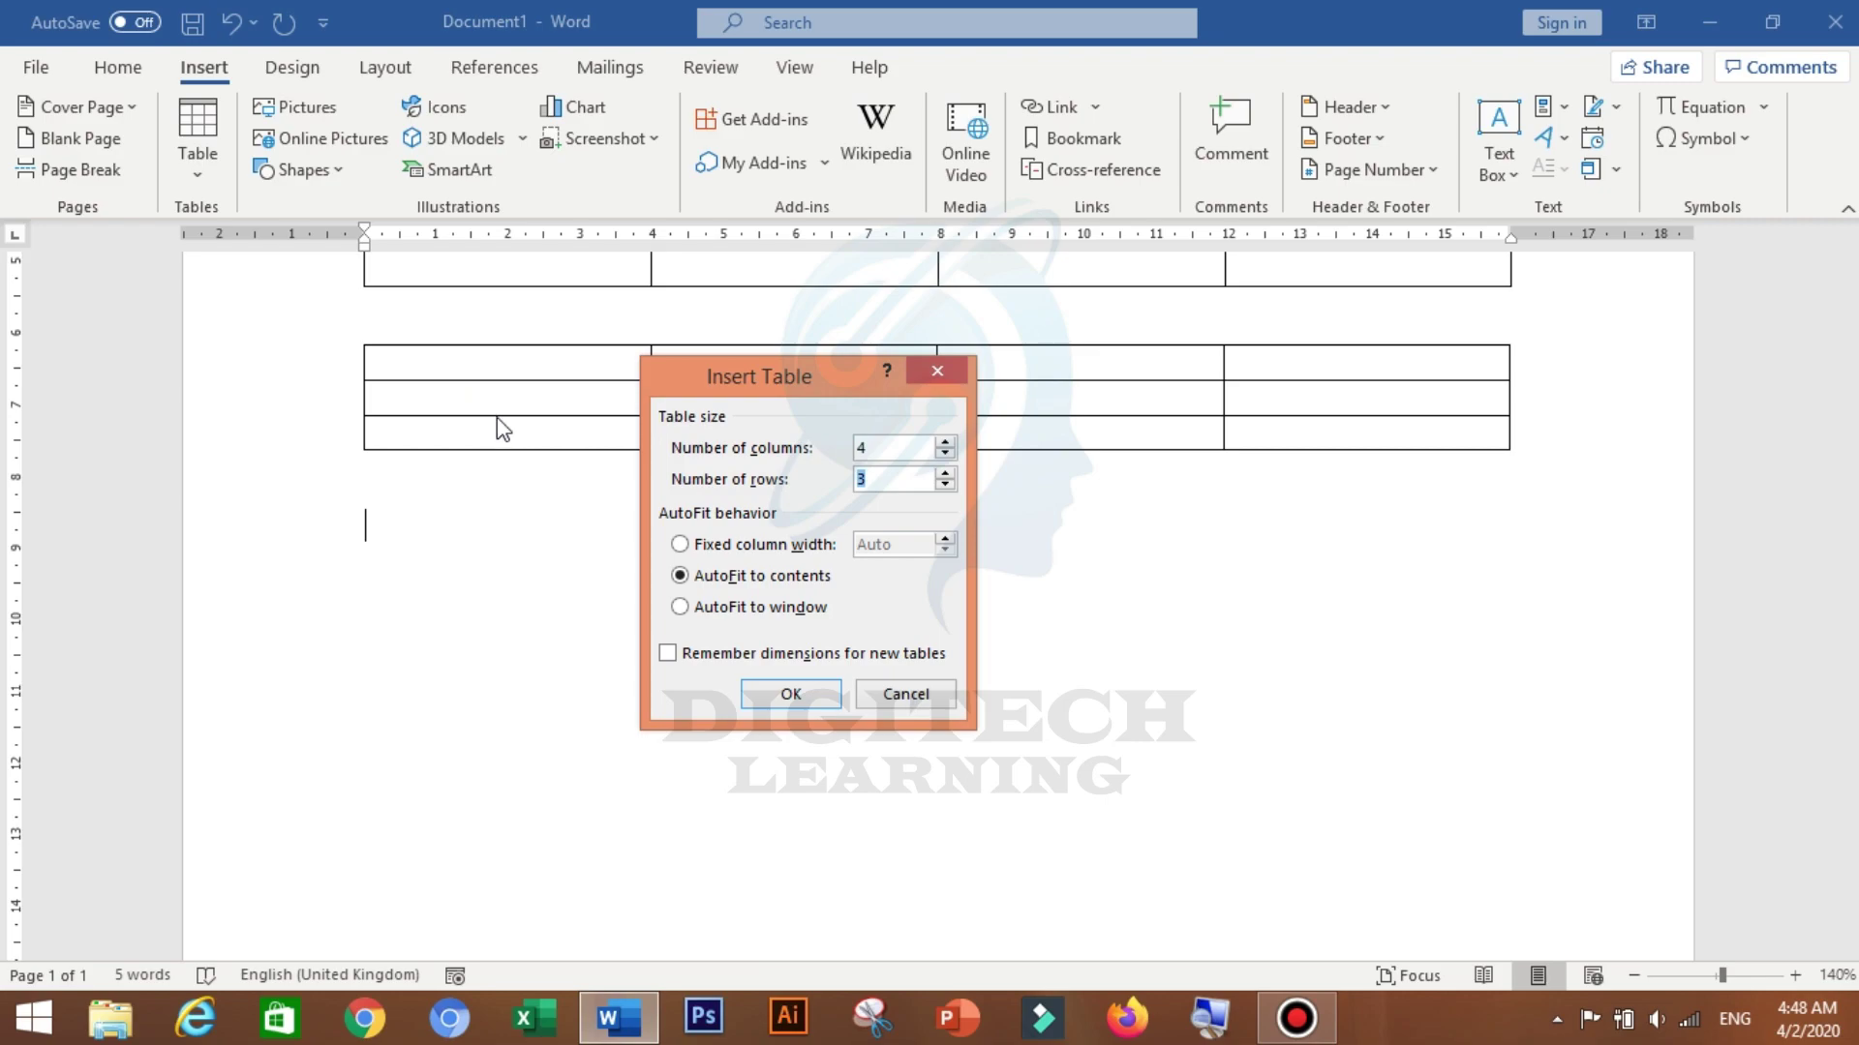
{"action": "left_click", "coordinate": [804, 699]}
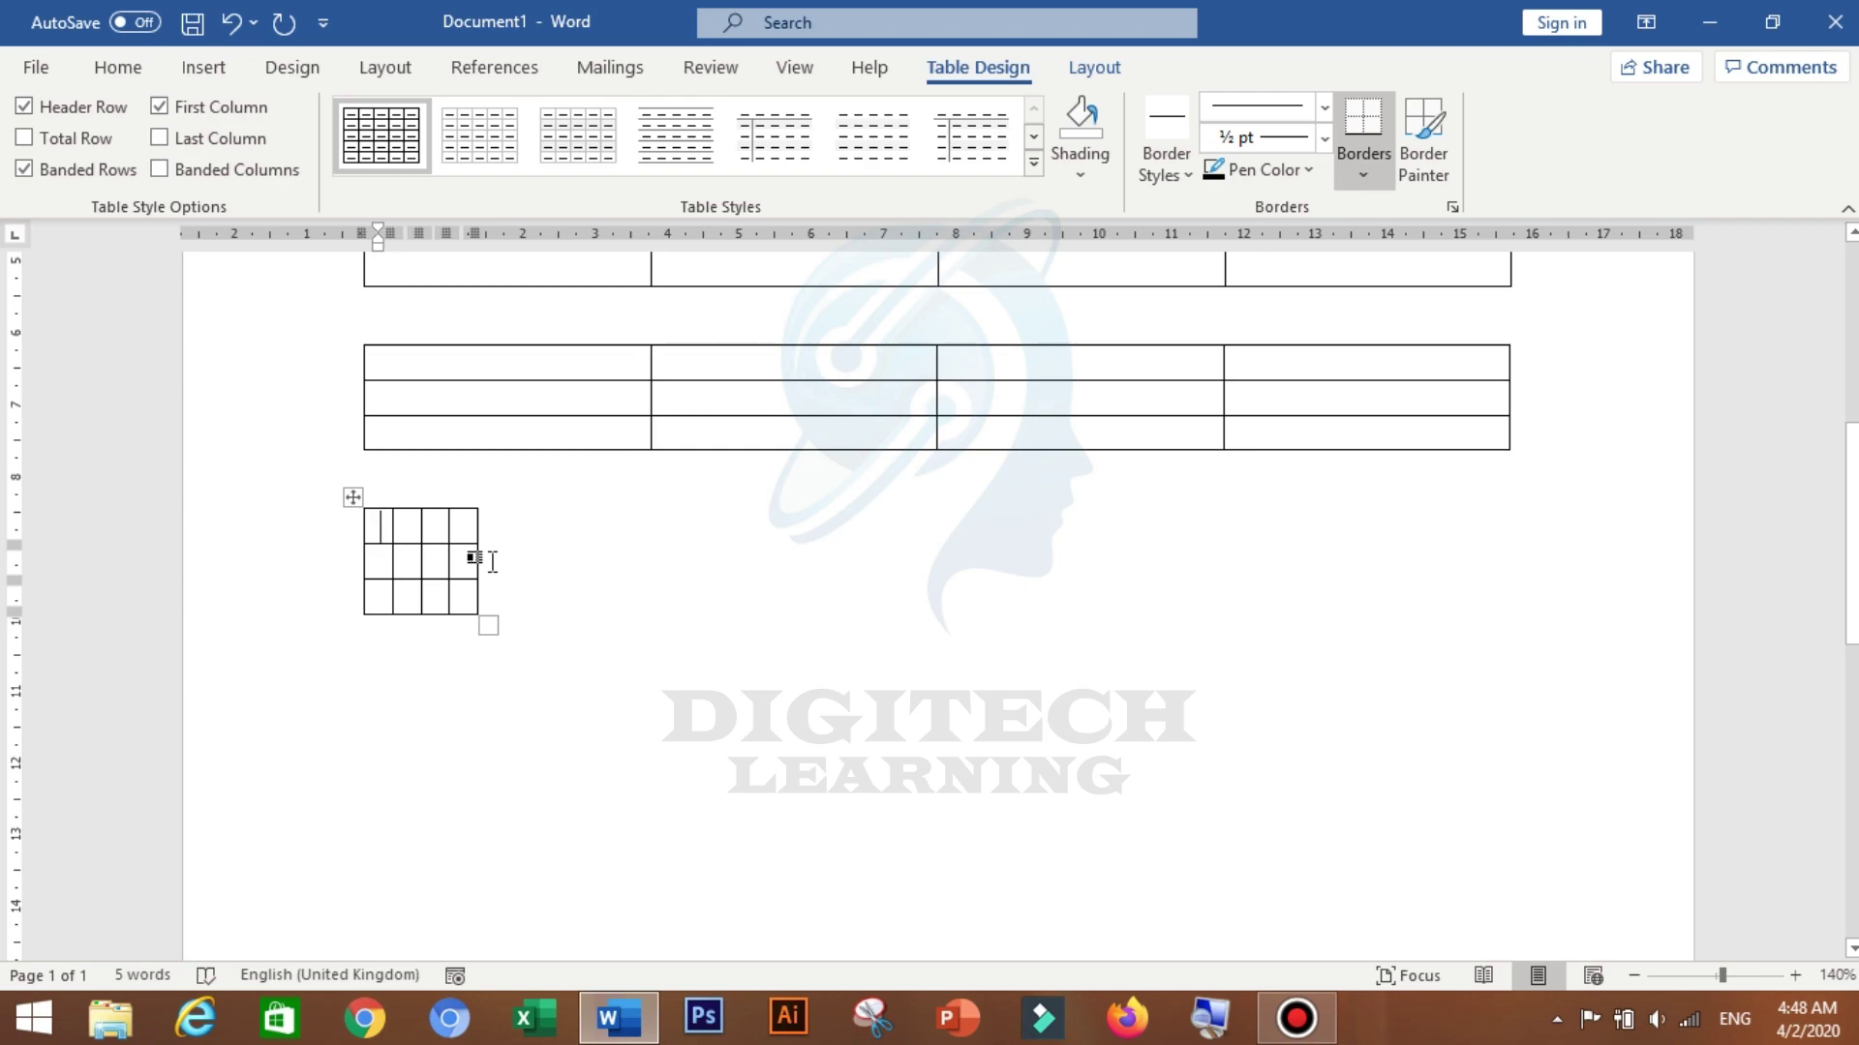
- Type the headings s.no, Name, Address and City across the table's first row
{"action": "type", "text": "s."}
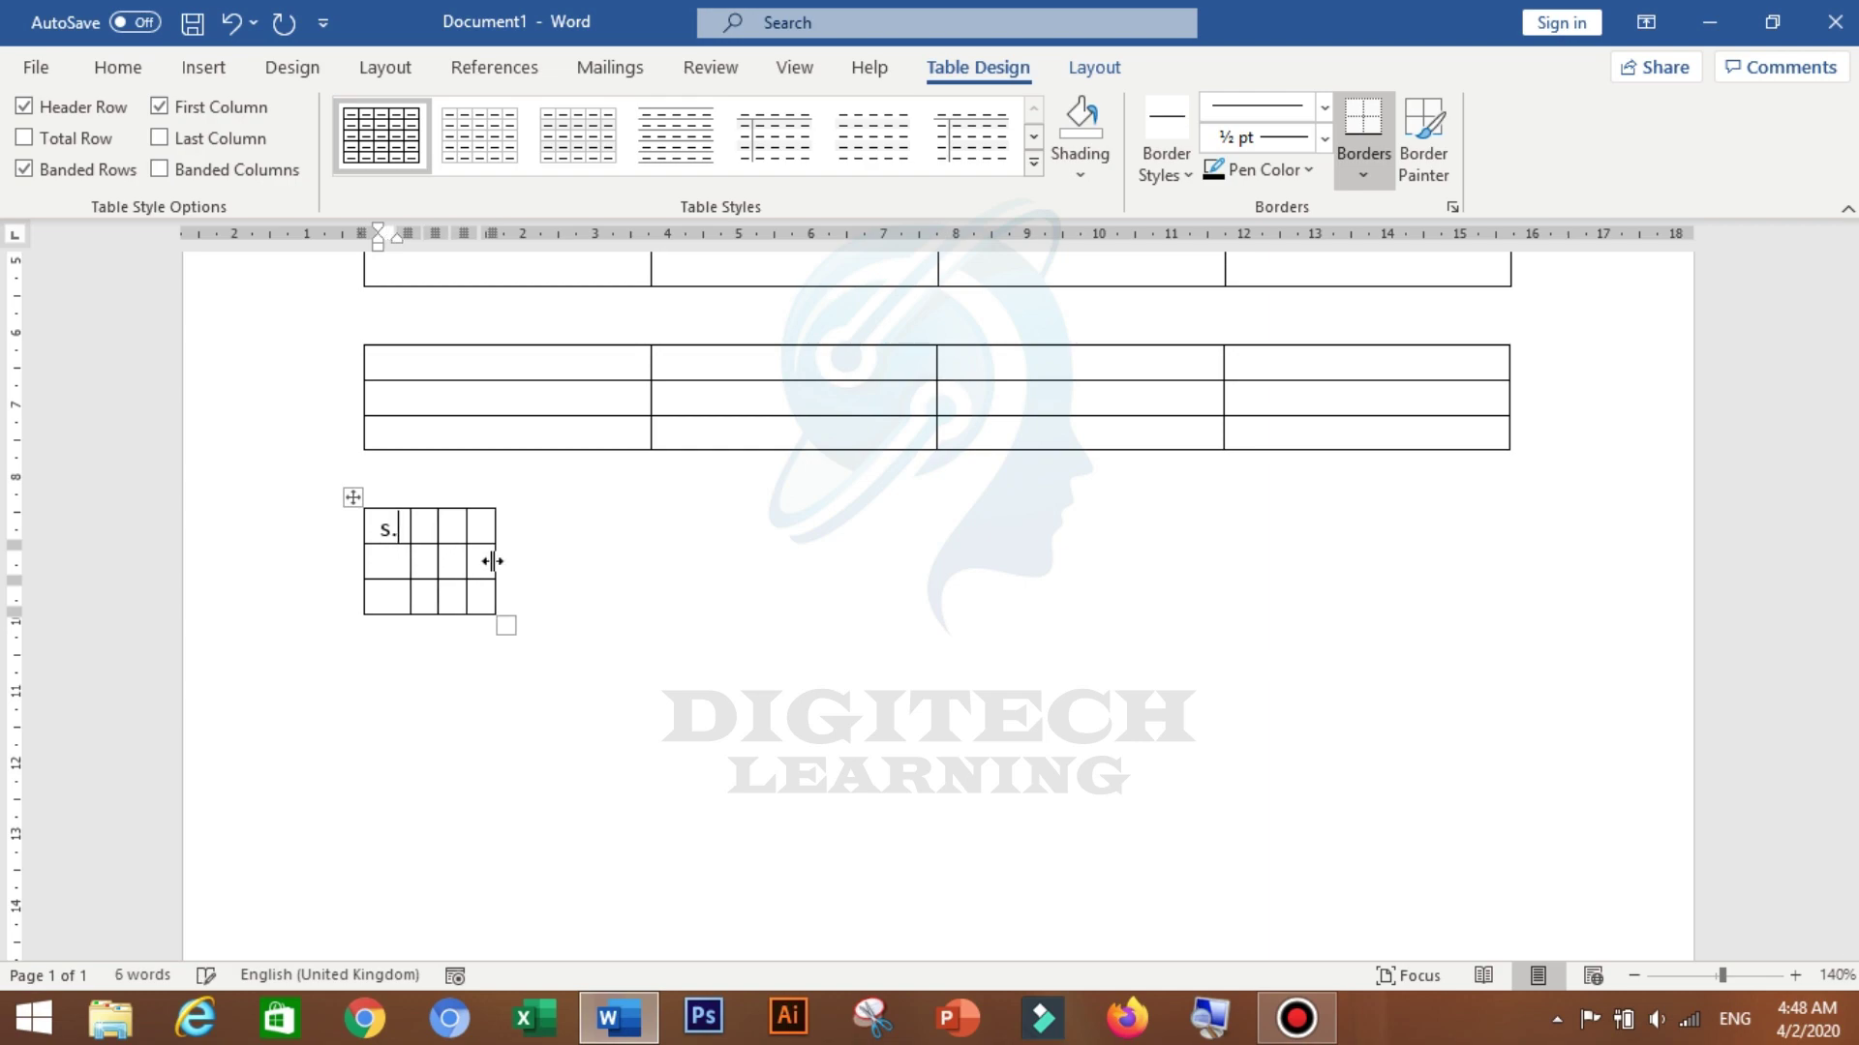
{"action": "type", "text": "no"}
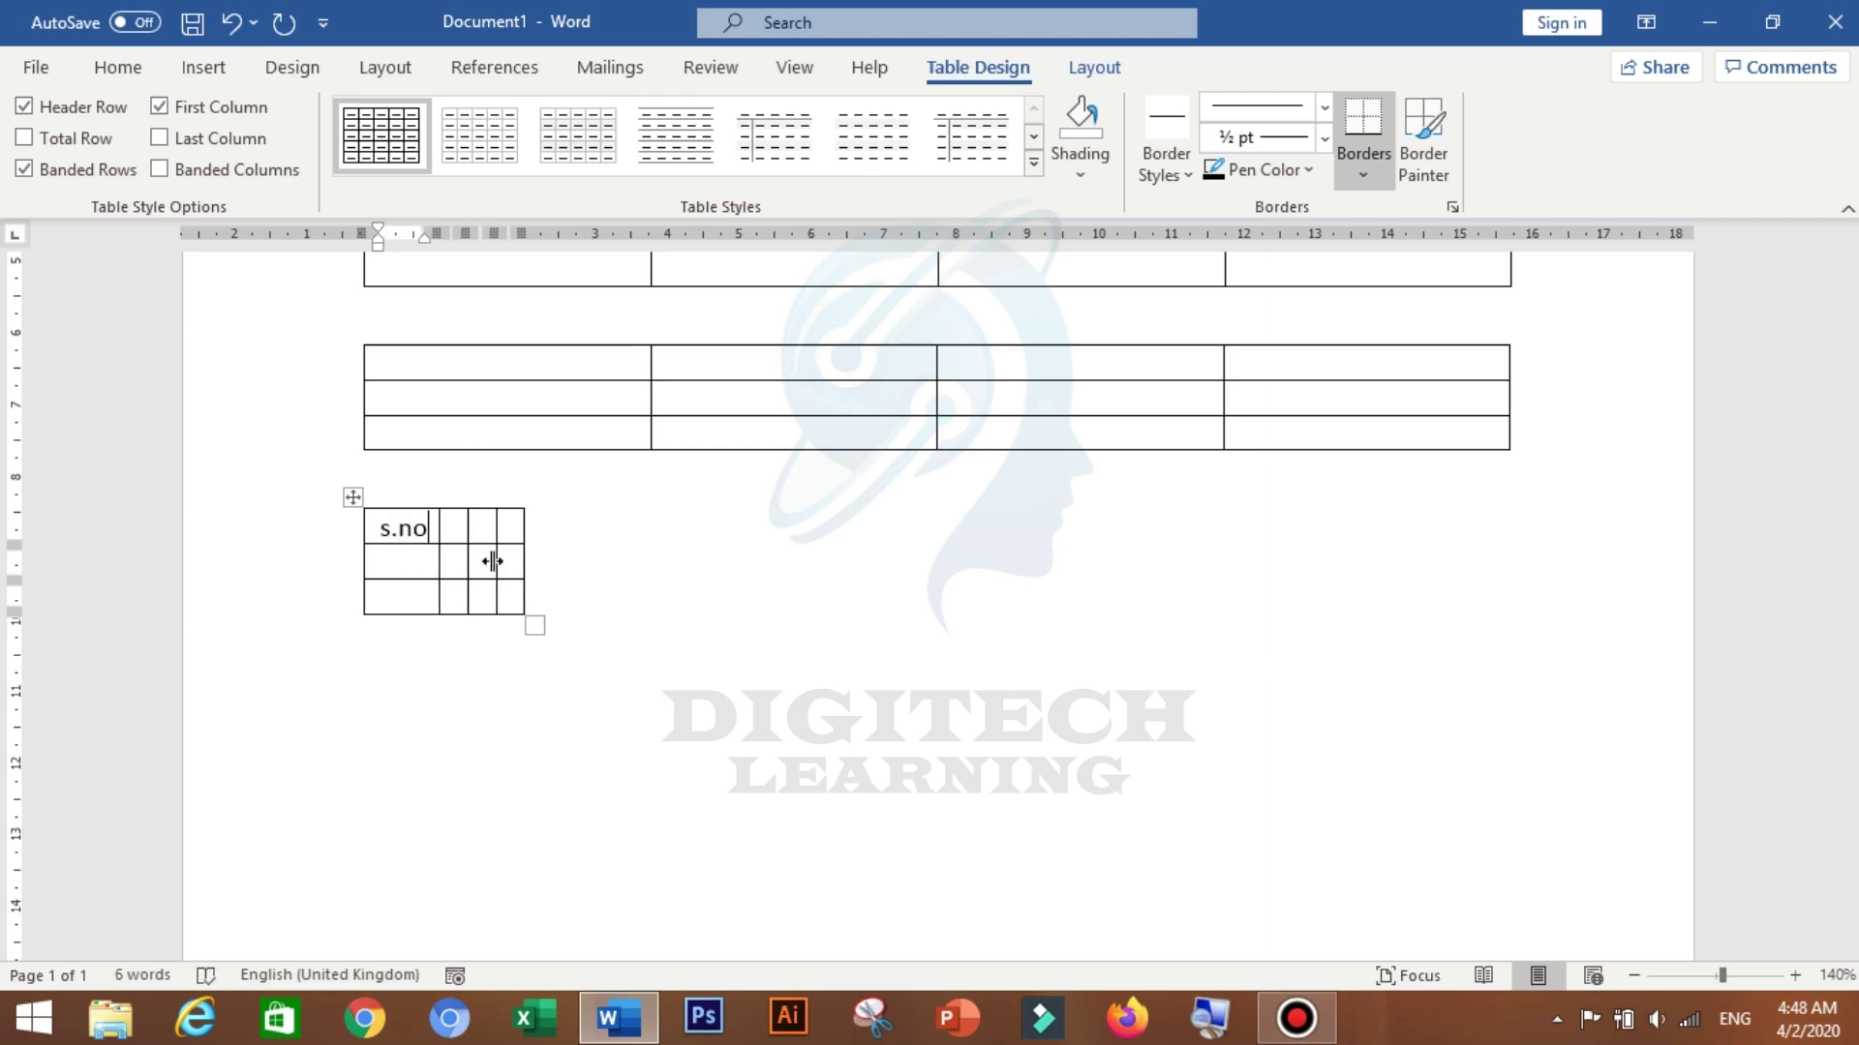
{"action": "key", "text": "Tab"}
{"action": "type", "text": "NAme"}
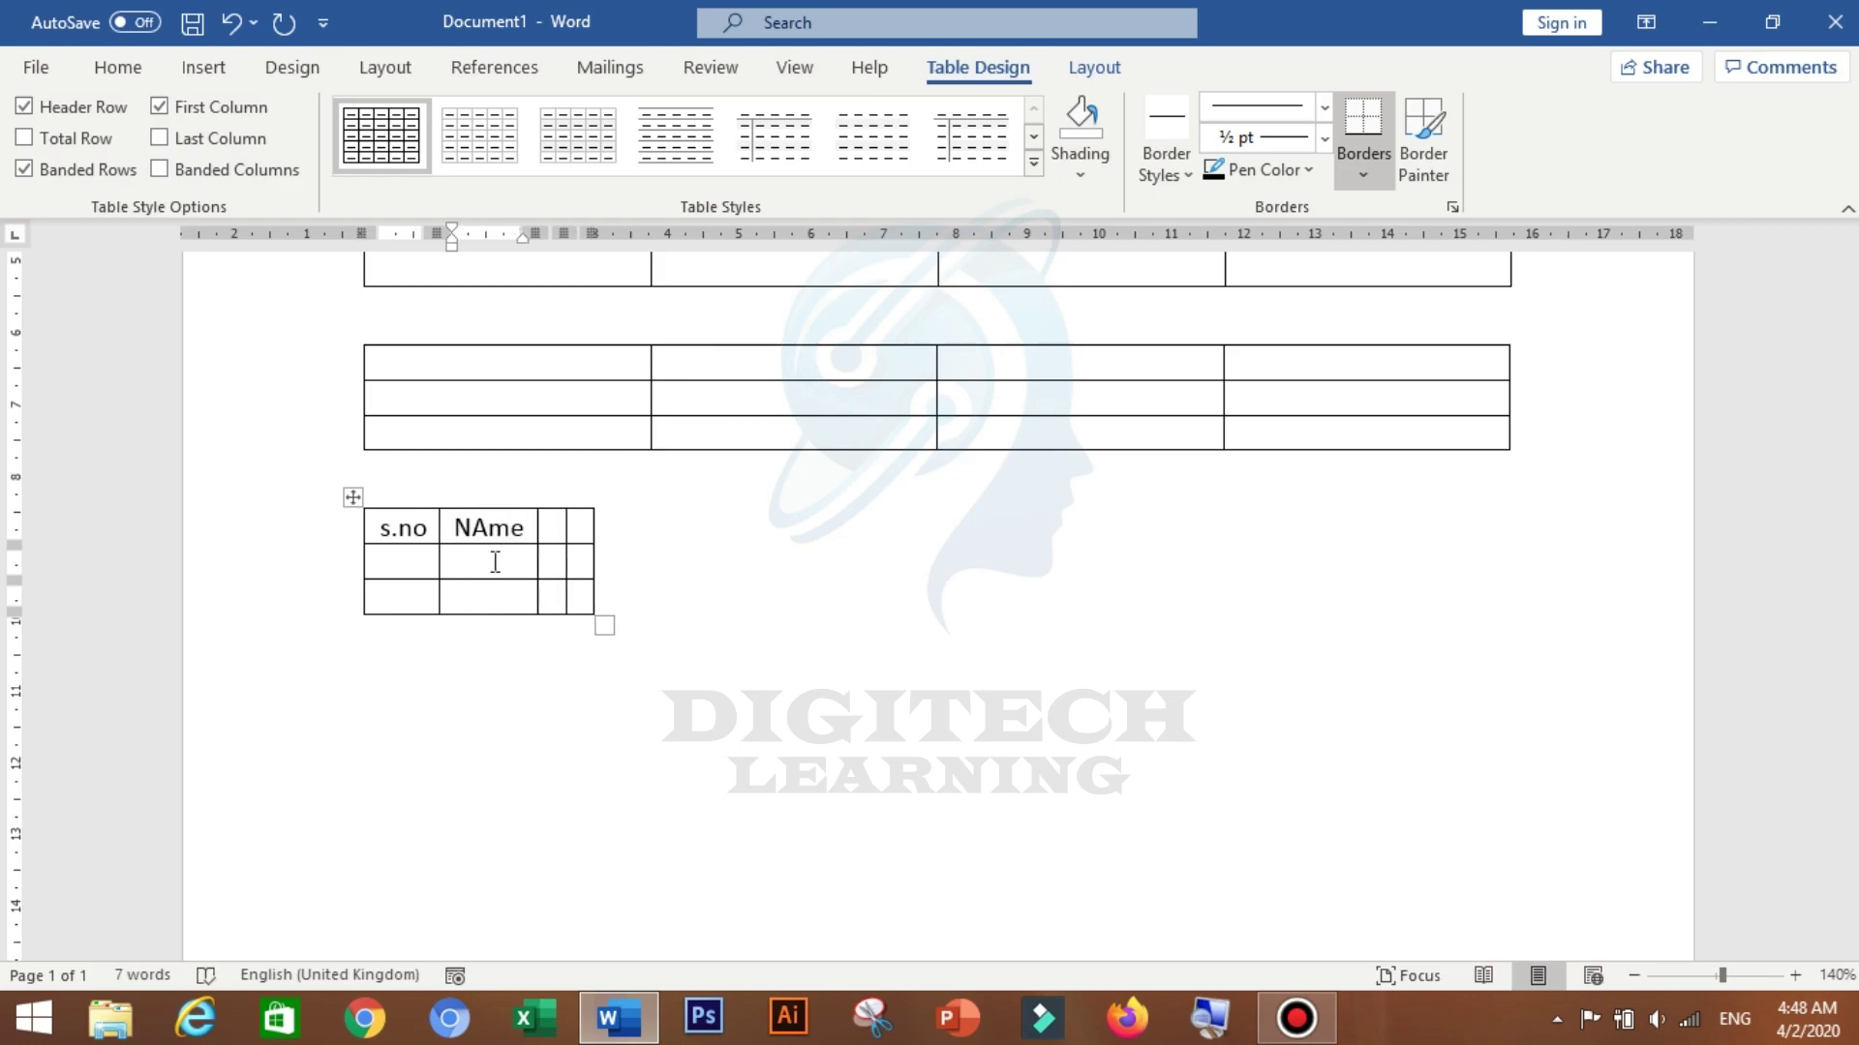
{"action": "key", "text": "BackSpace"}
{"action": "key", "text": "BackSpace"}
{"action": "key", "text": "BackSpace"}
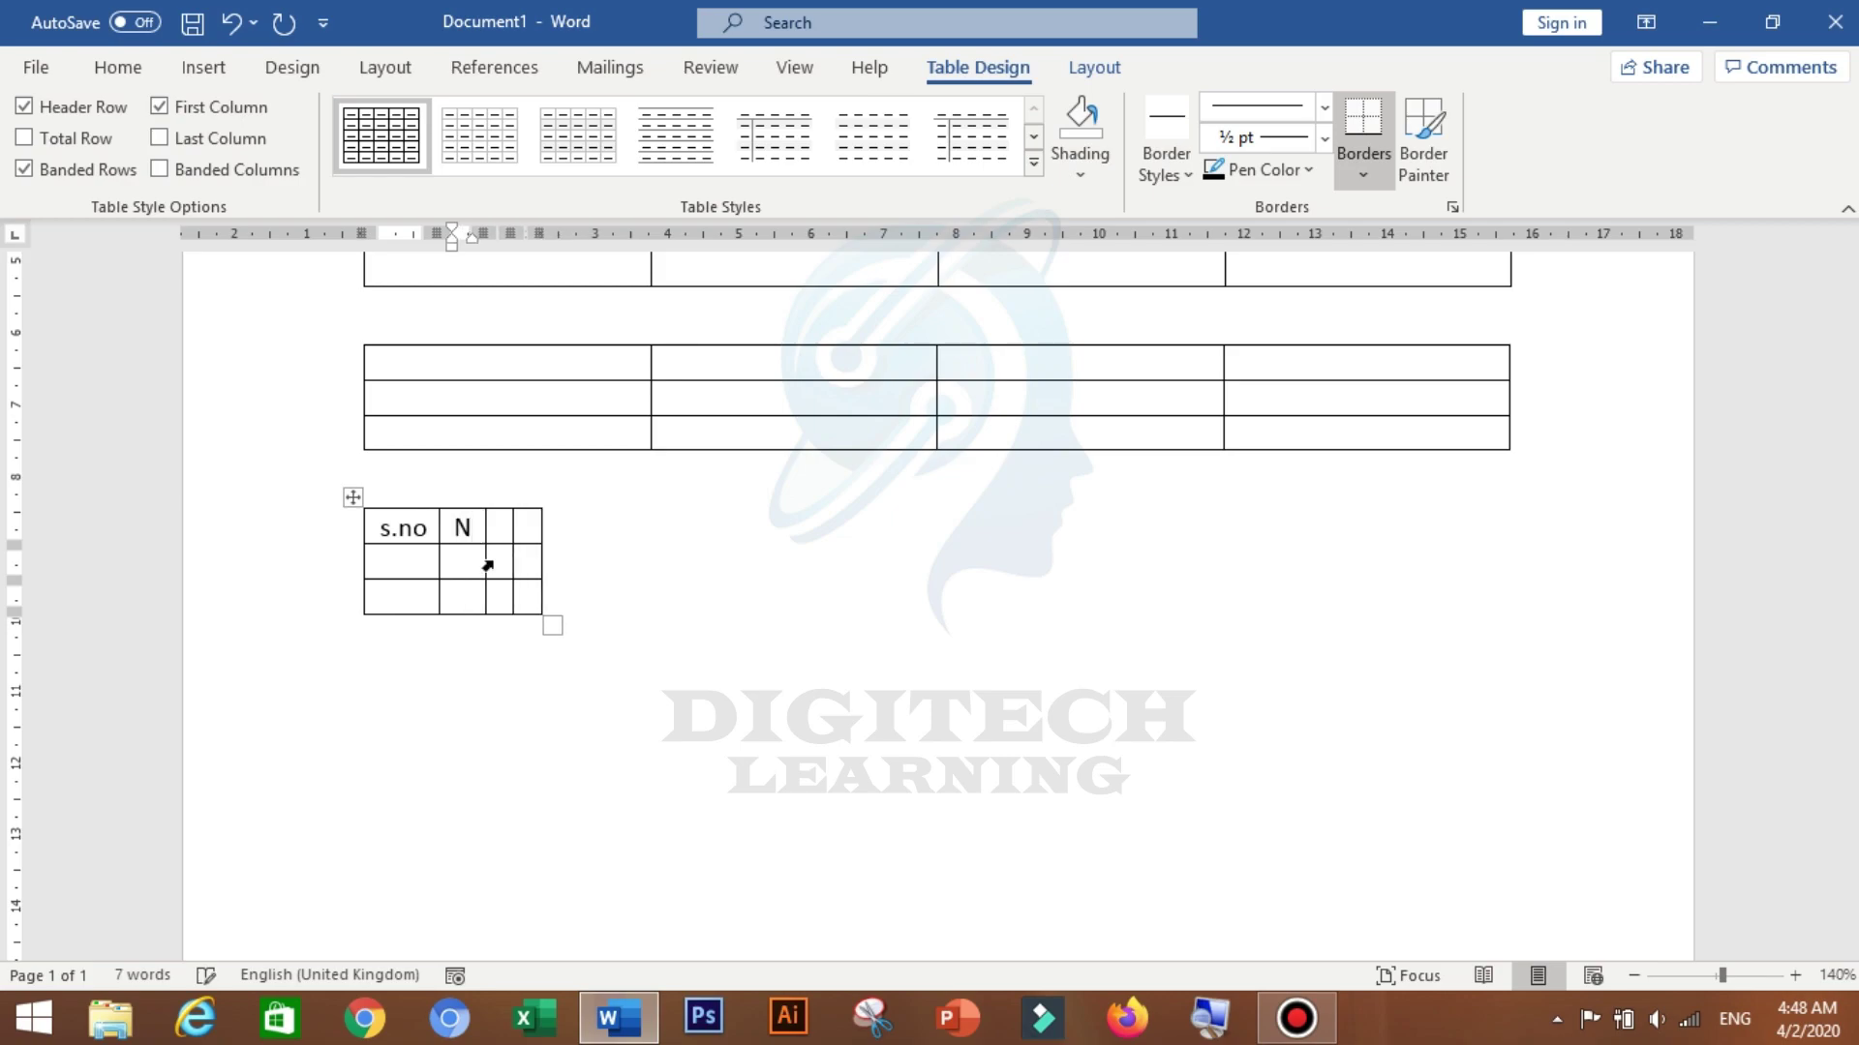
{"action": "type", "text": "ame"}
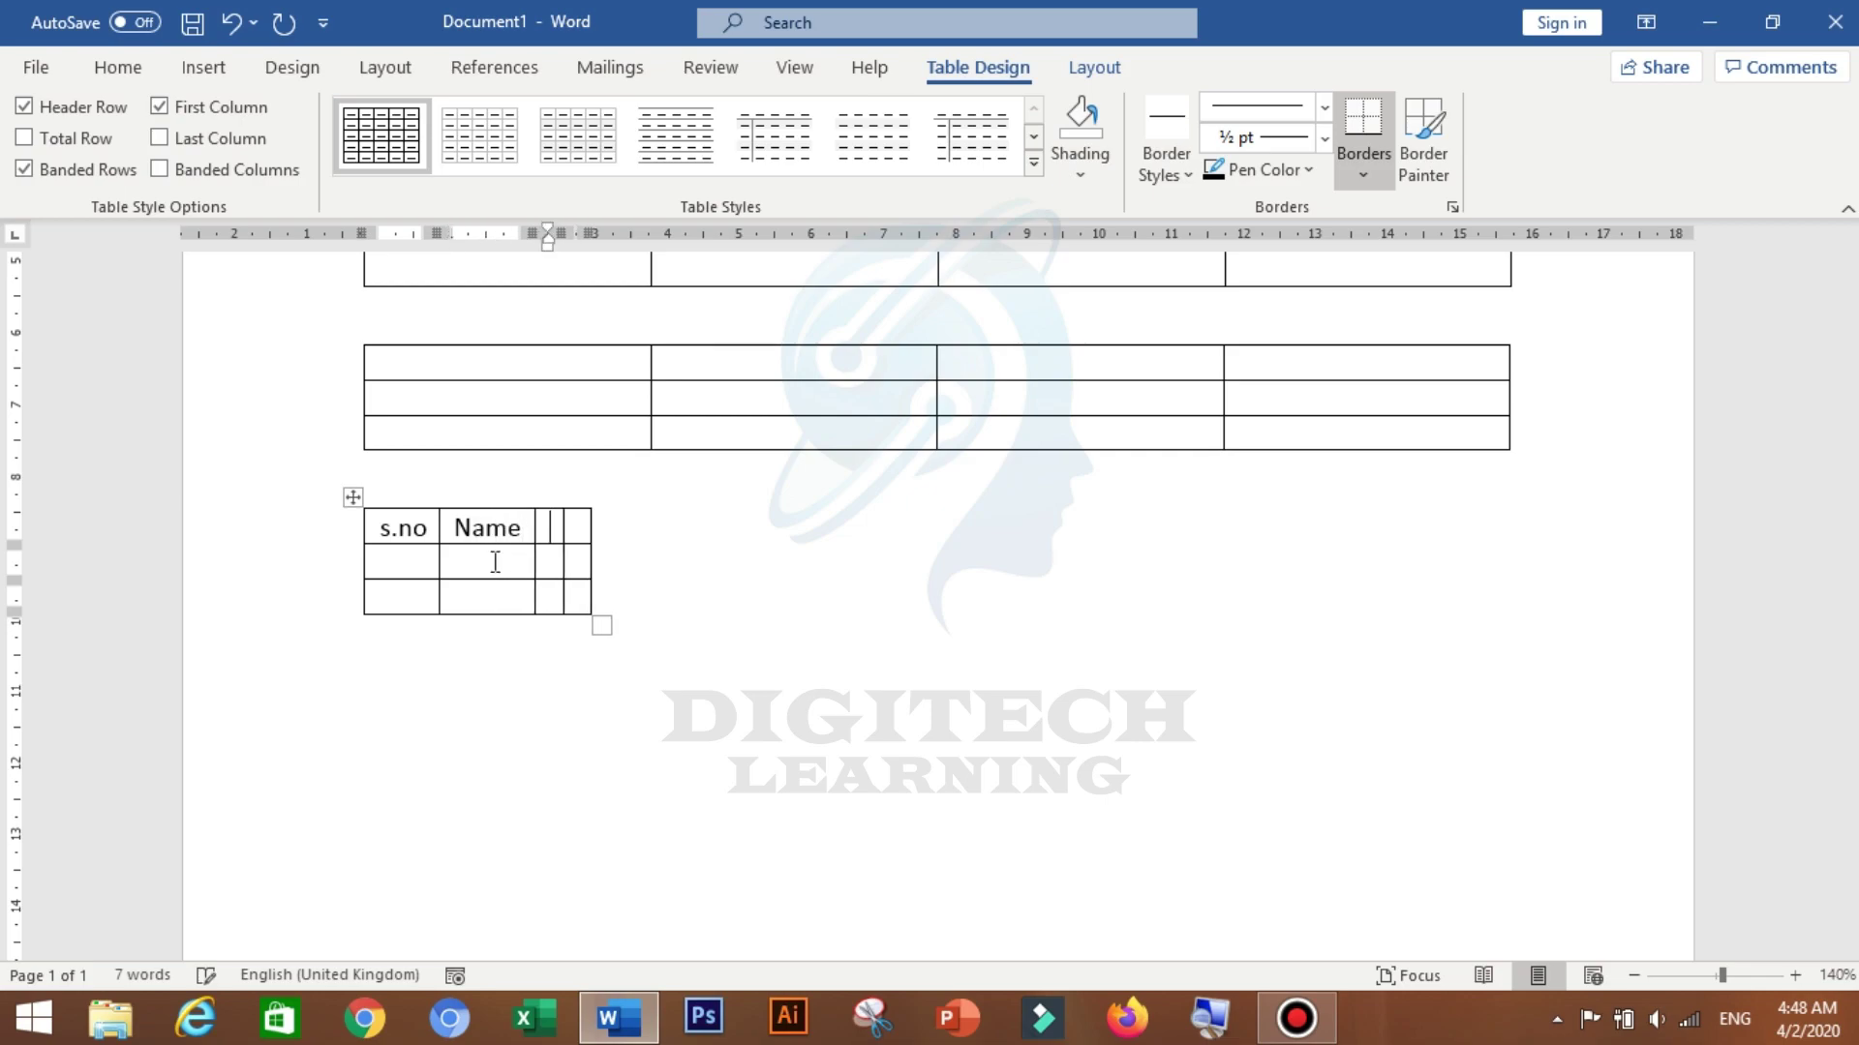
{"action": "type", "text": "A"}
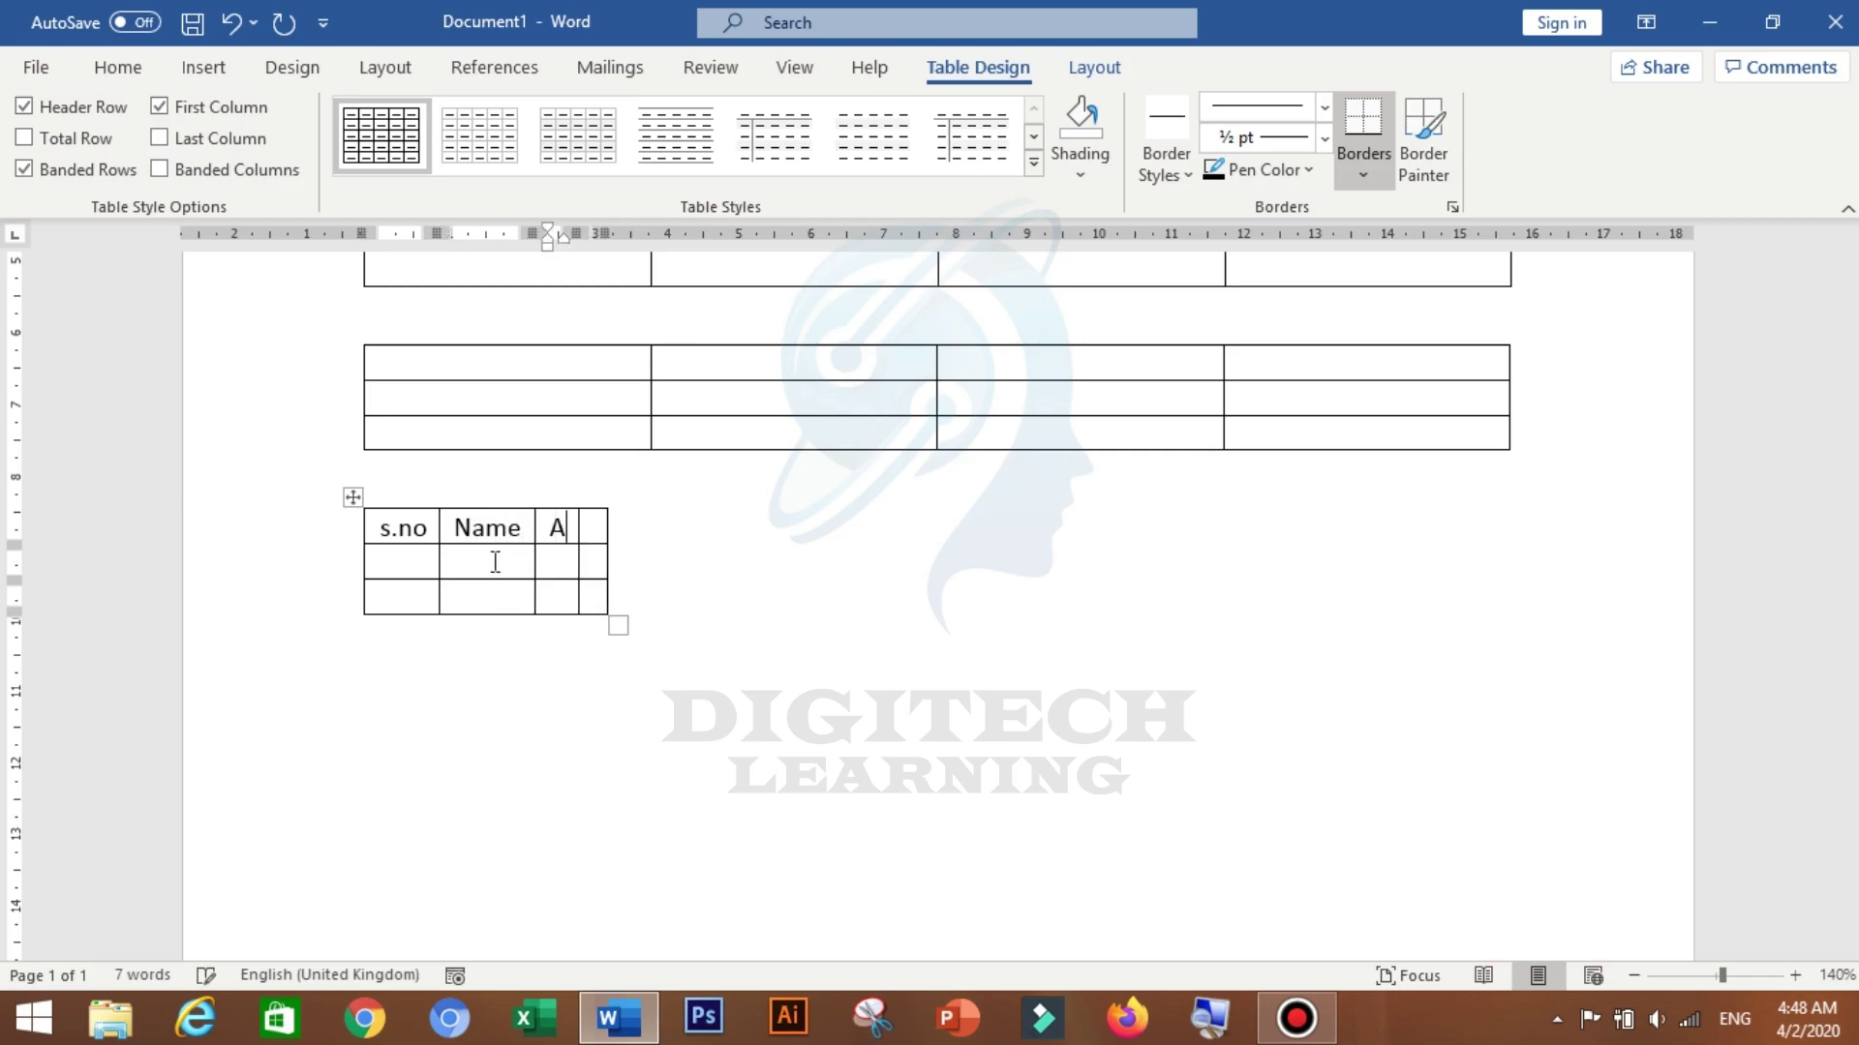
{"action": "type", "text": "ddress"}
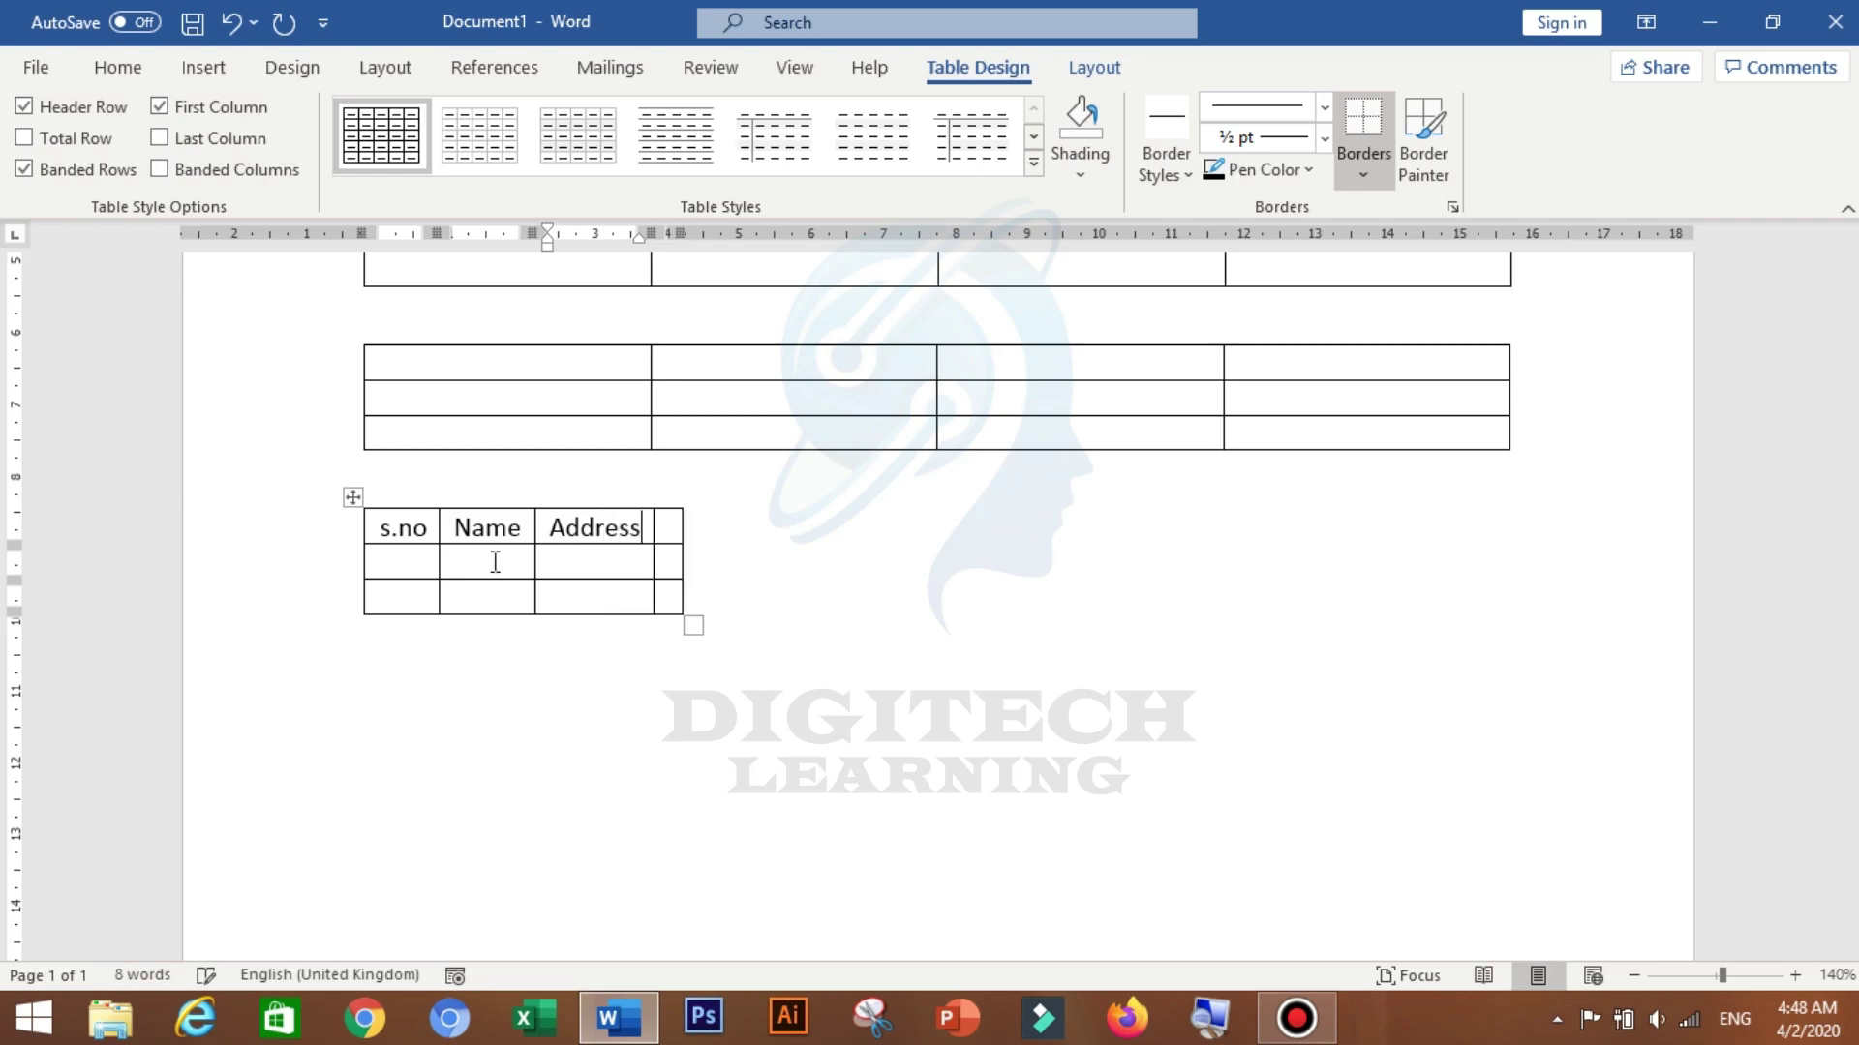
{"action": "key", "text": "Tab"}
{"action": "type", "text": "C"}
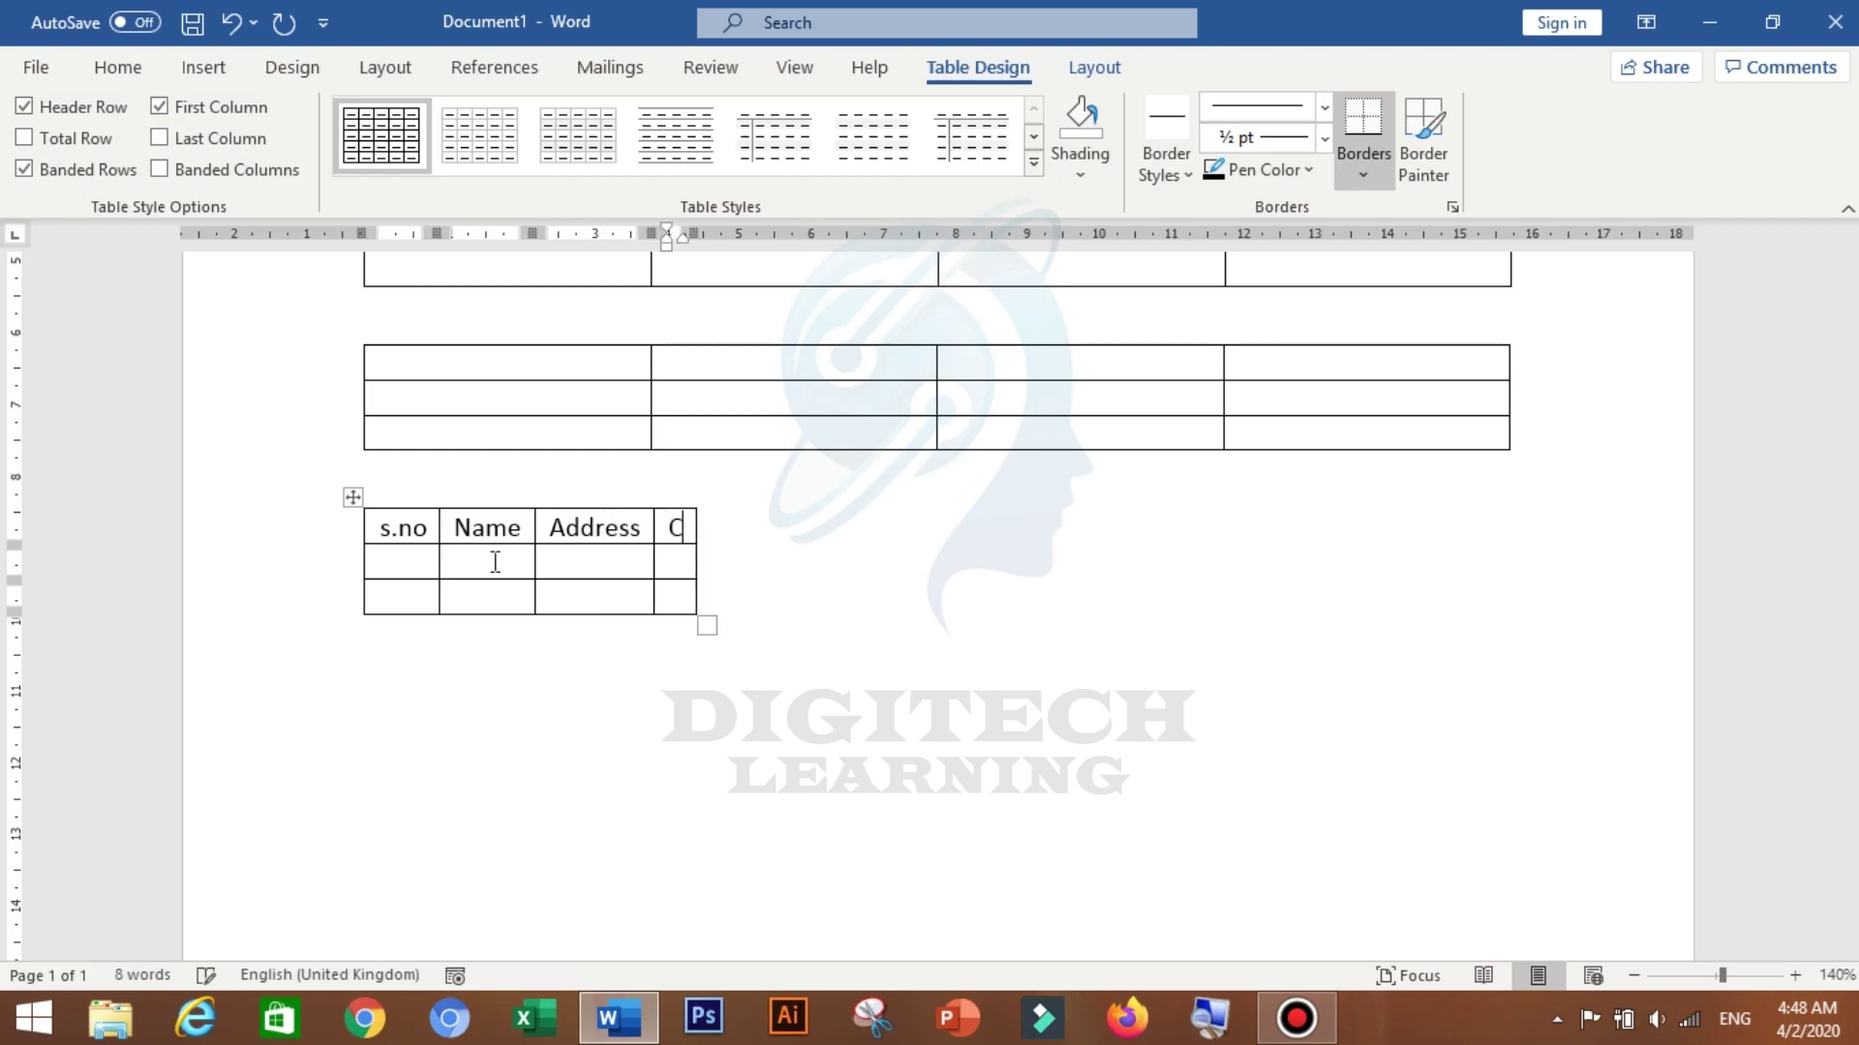
{"action": "type", "text": "ity"}
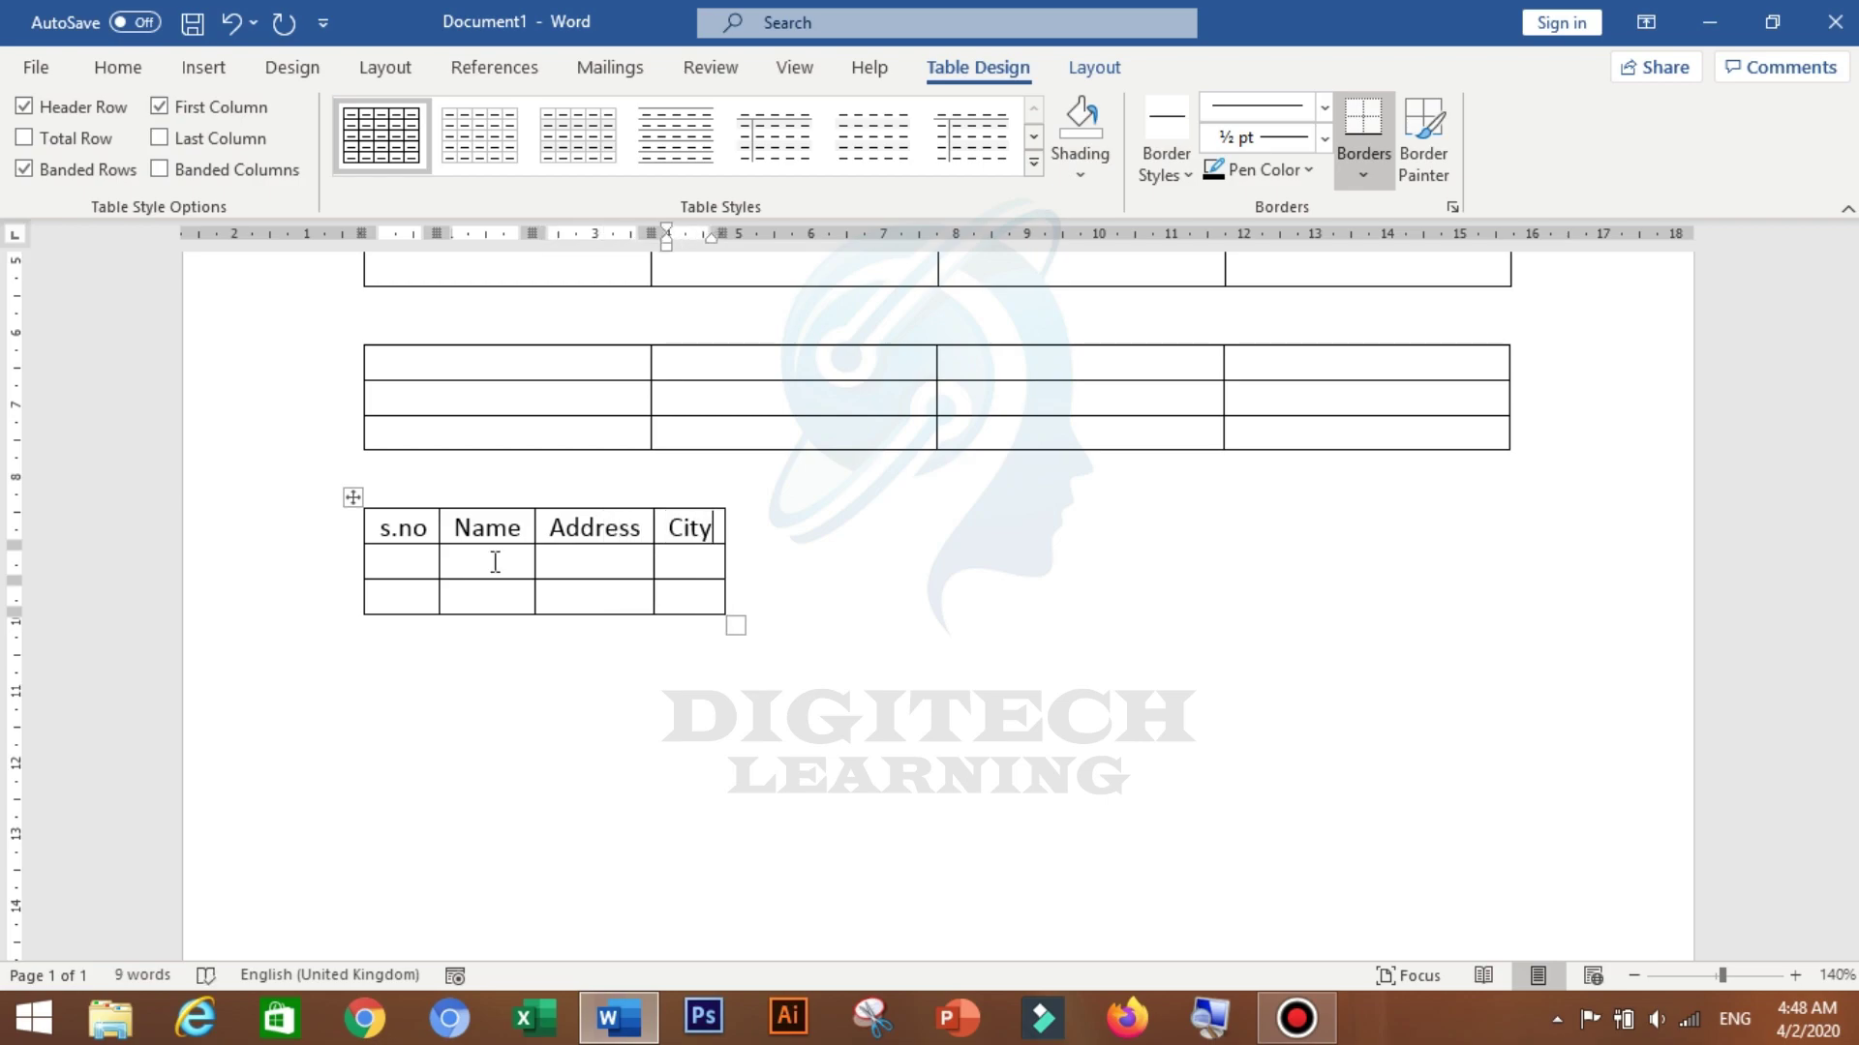
- Fill the first data row with 1, a person's name, their address and city
{"action": "left_click", "coordinate": [394, 563]}
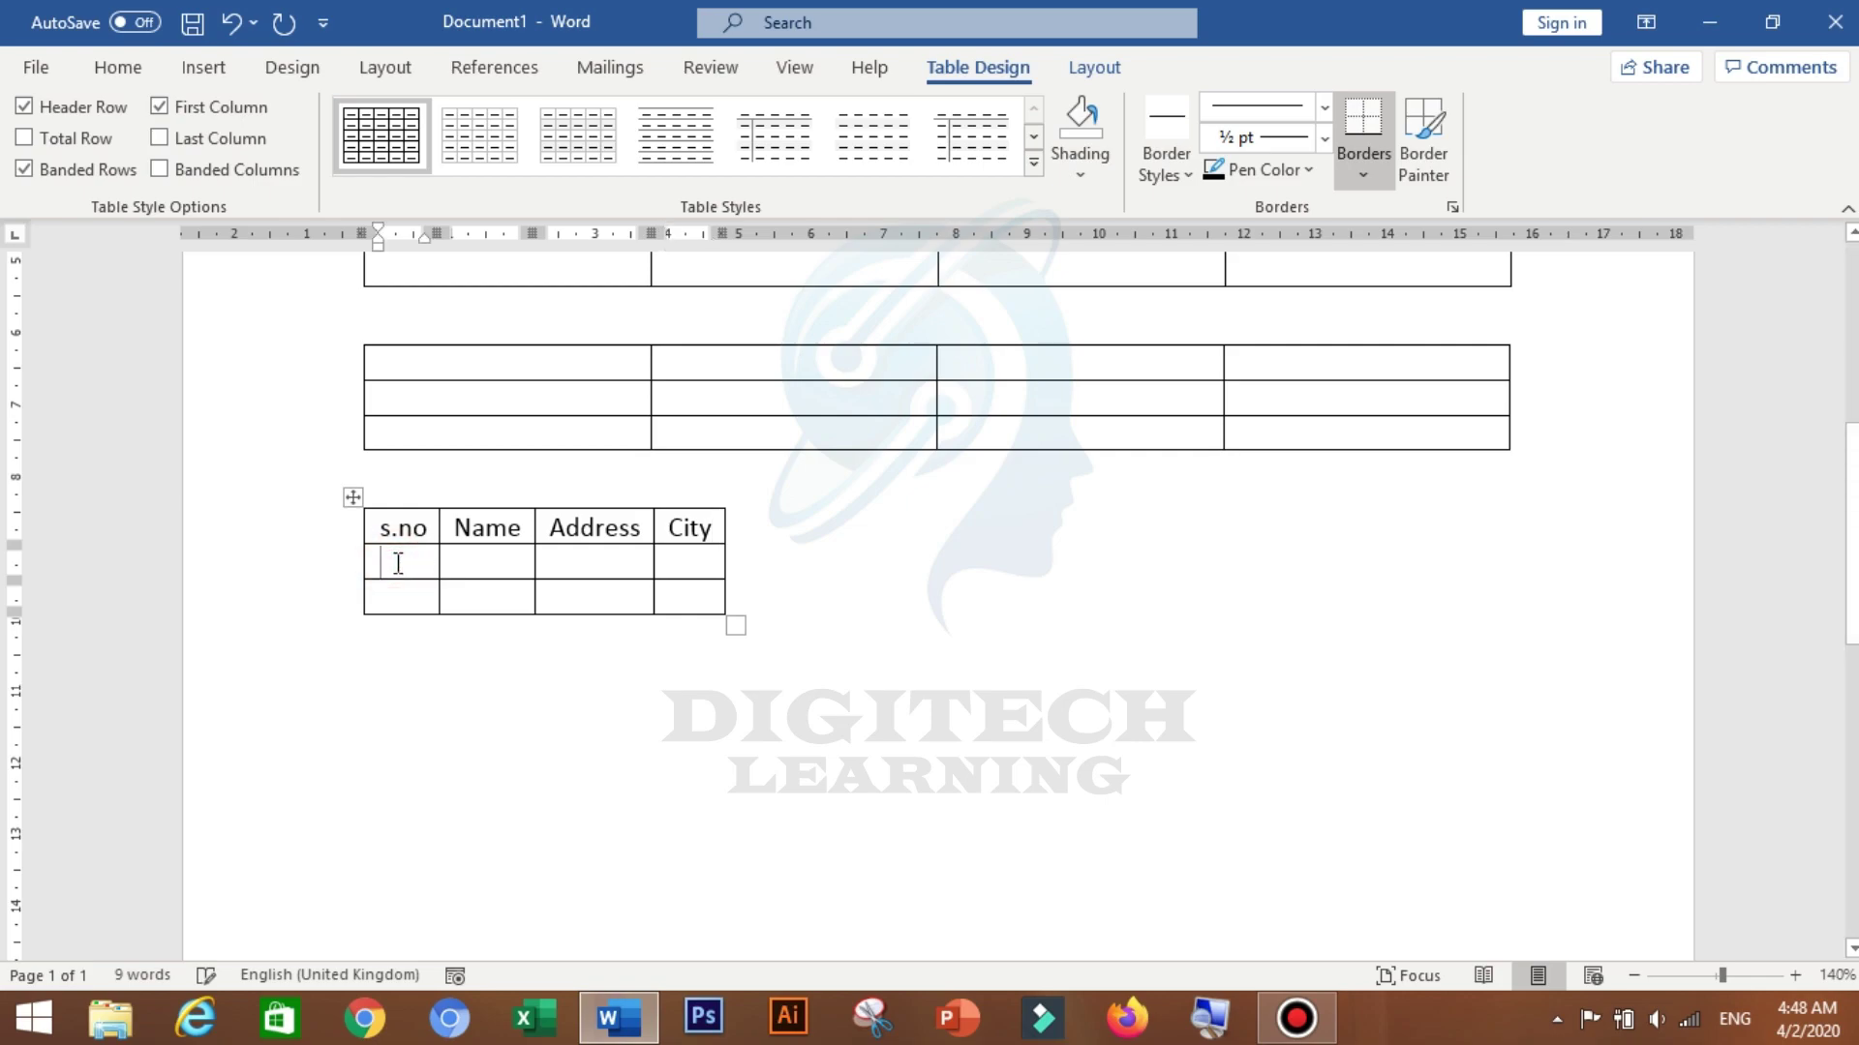
{"action": "type", "text": "1"}
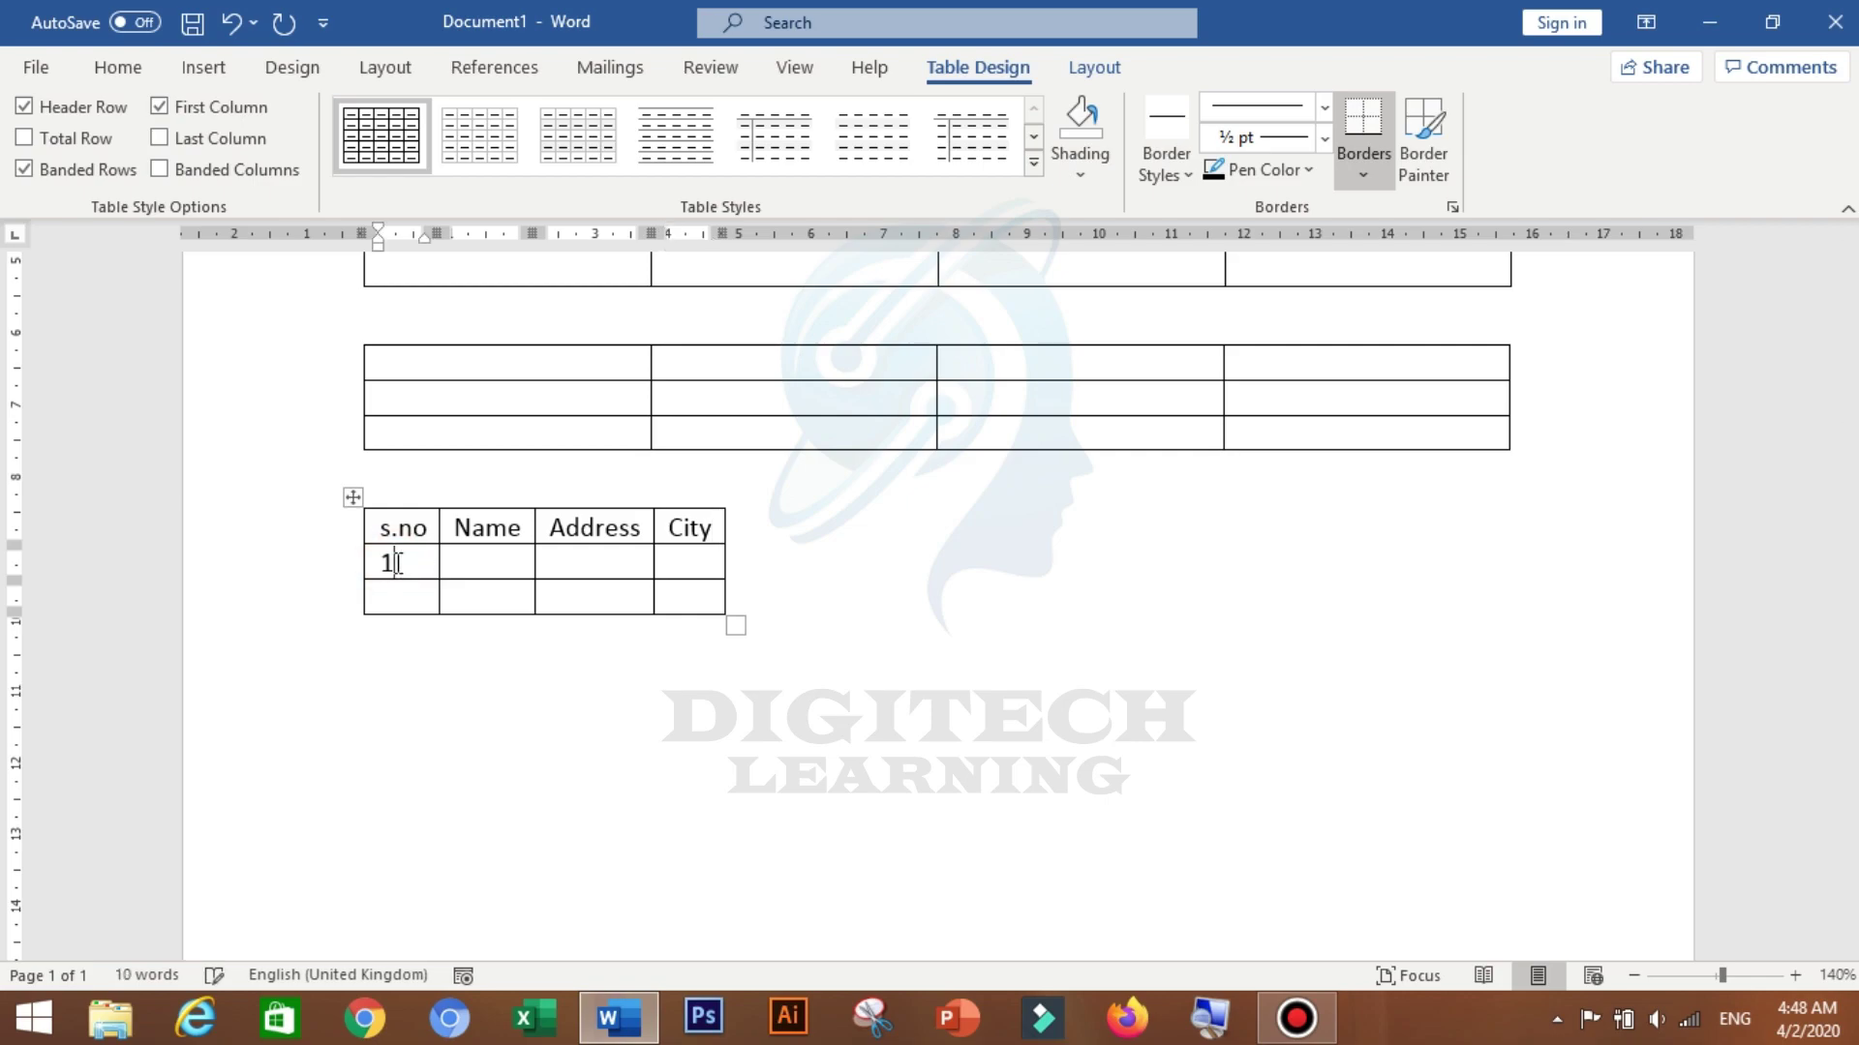
{"action": "key", "text": "Tab"}
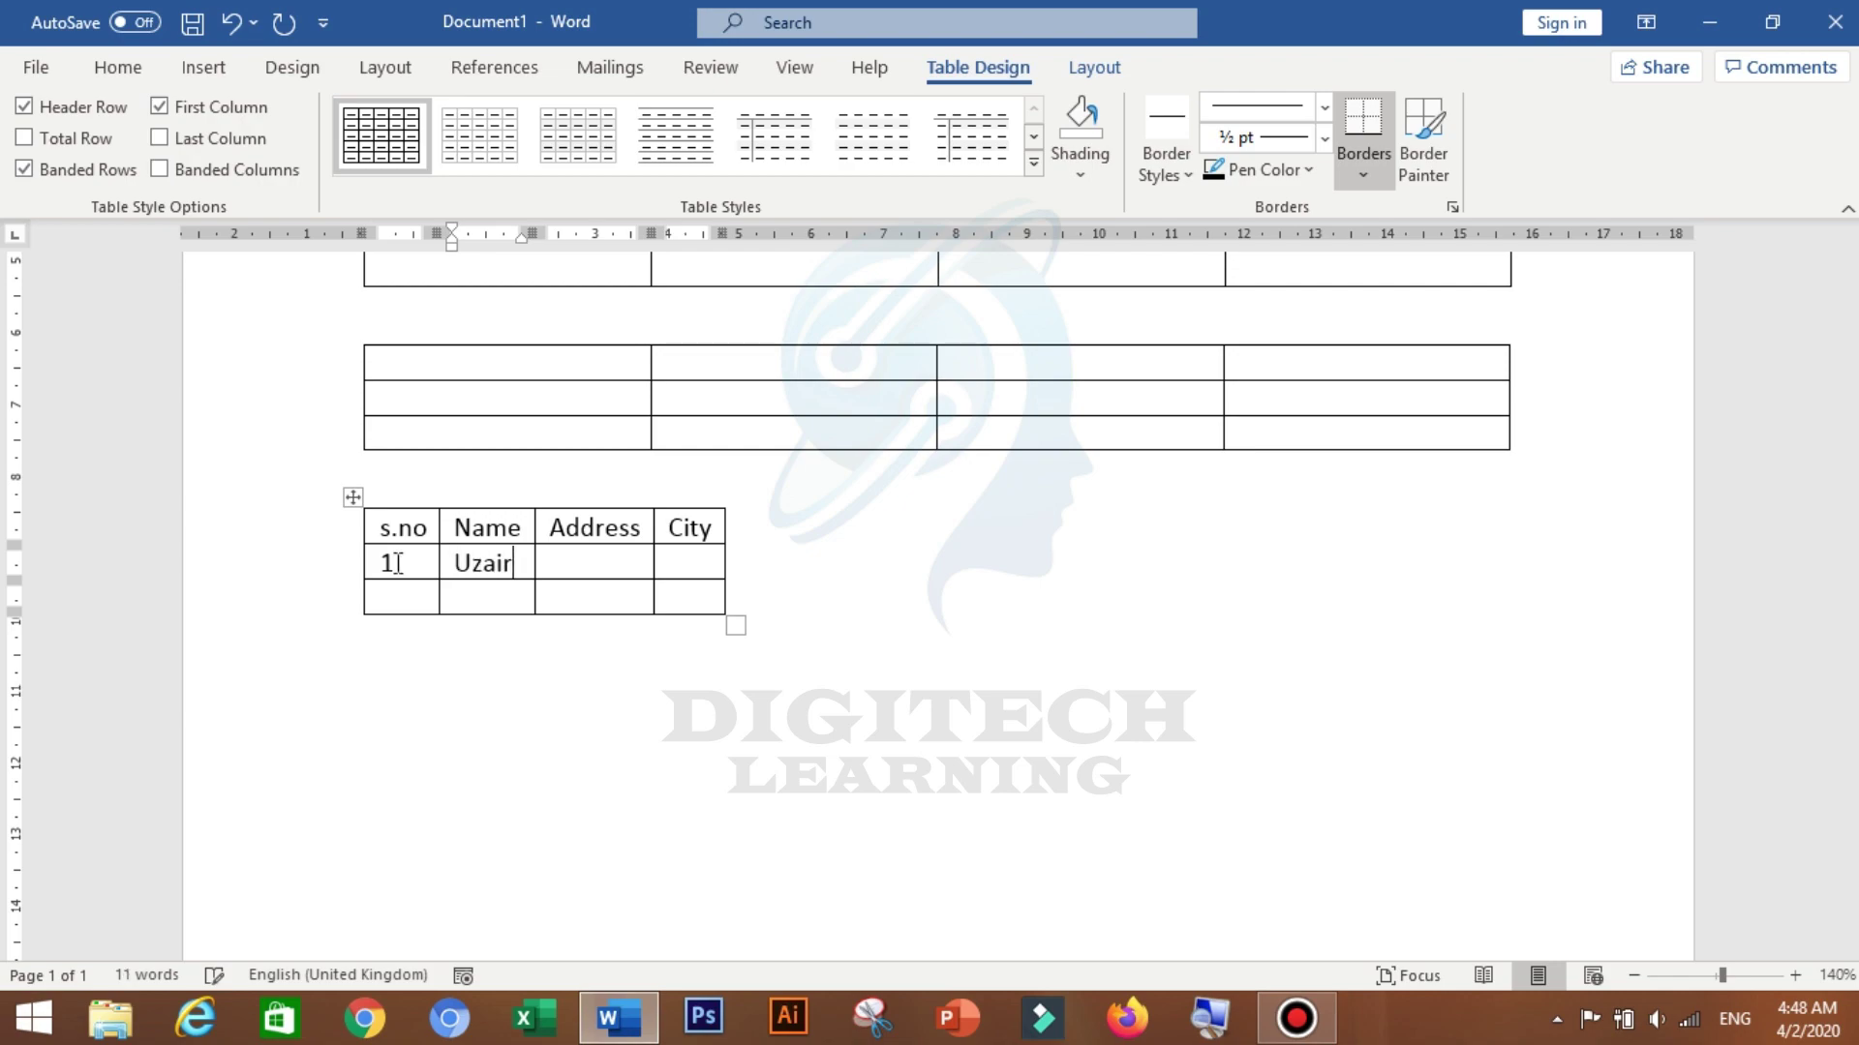
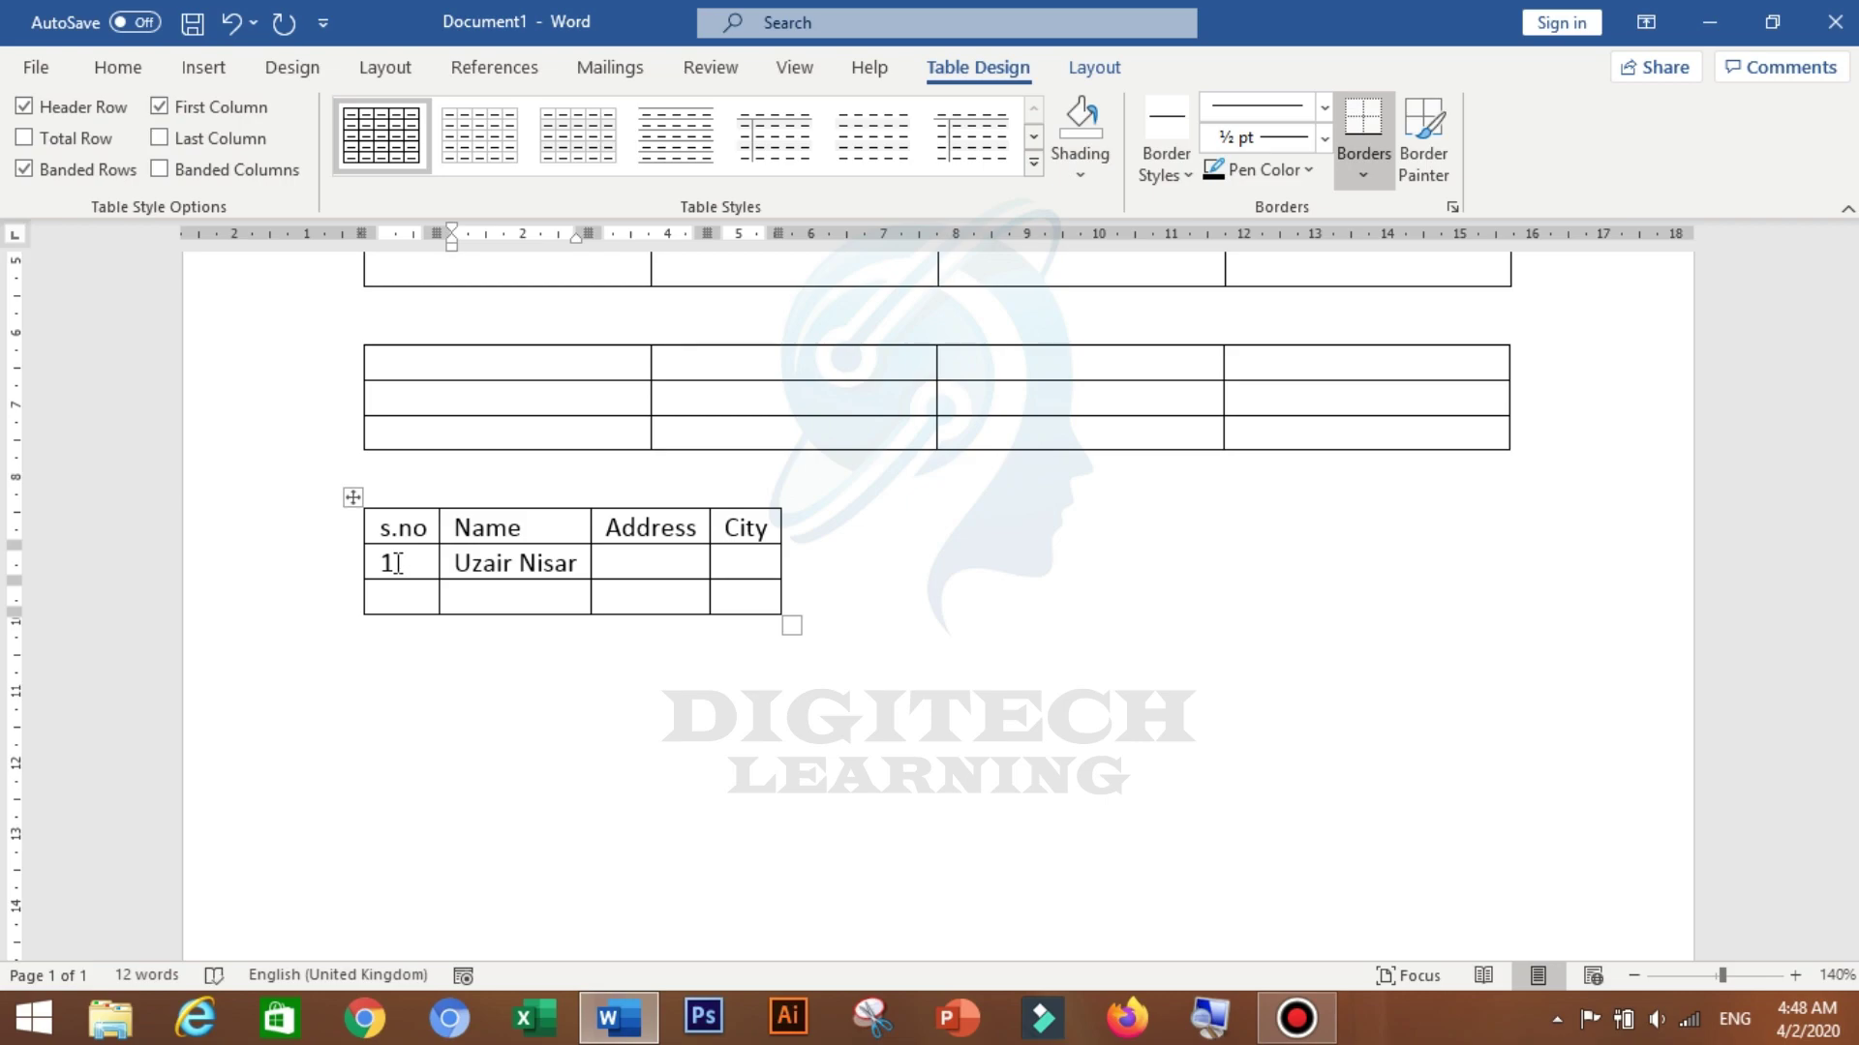
{"action": "key", "text": "Tab"}
{"action": "type", "text": "Gul"}
{"action": "type", "text": "shan e "}
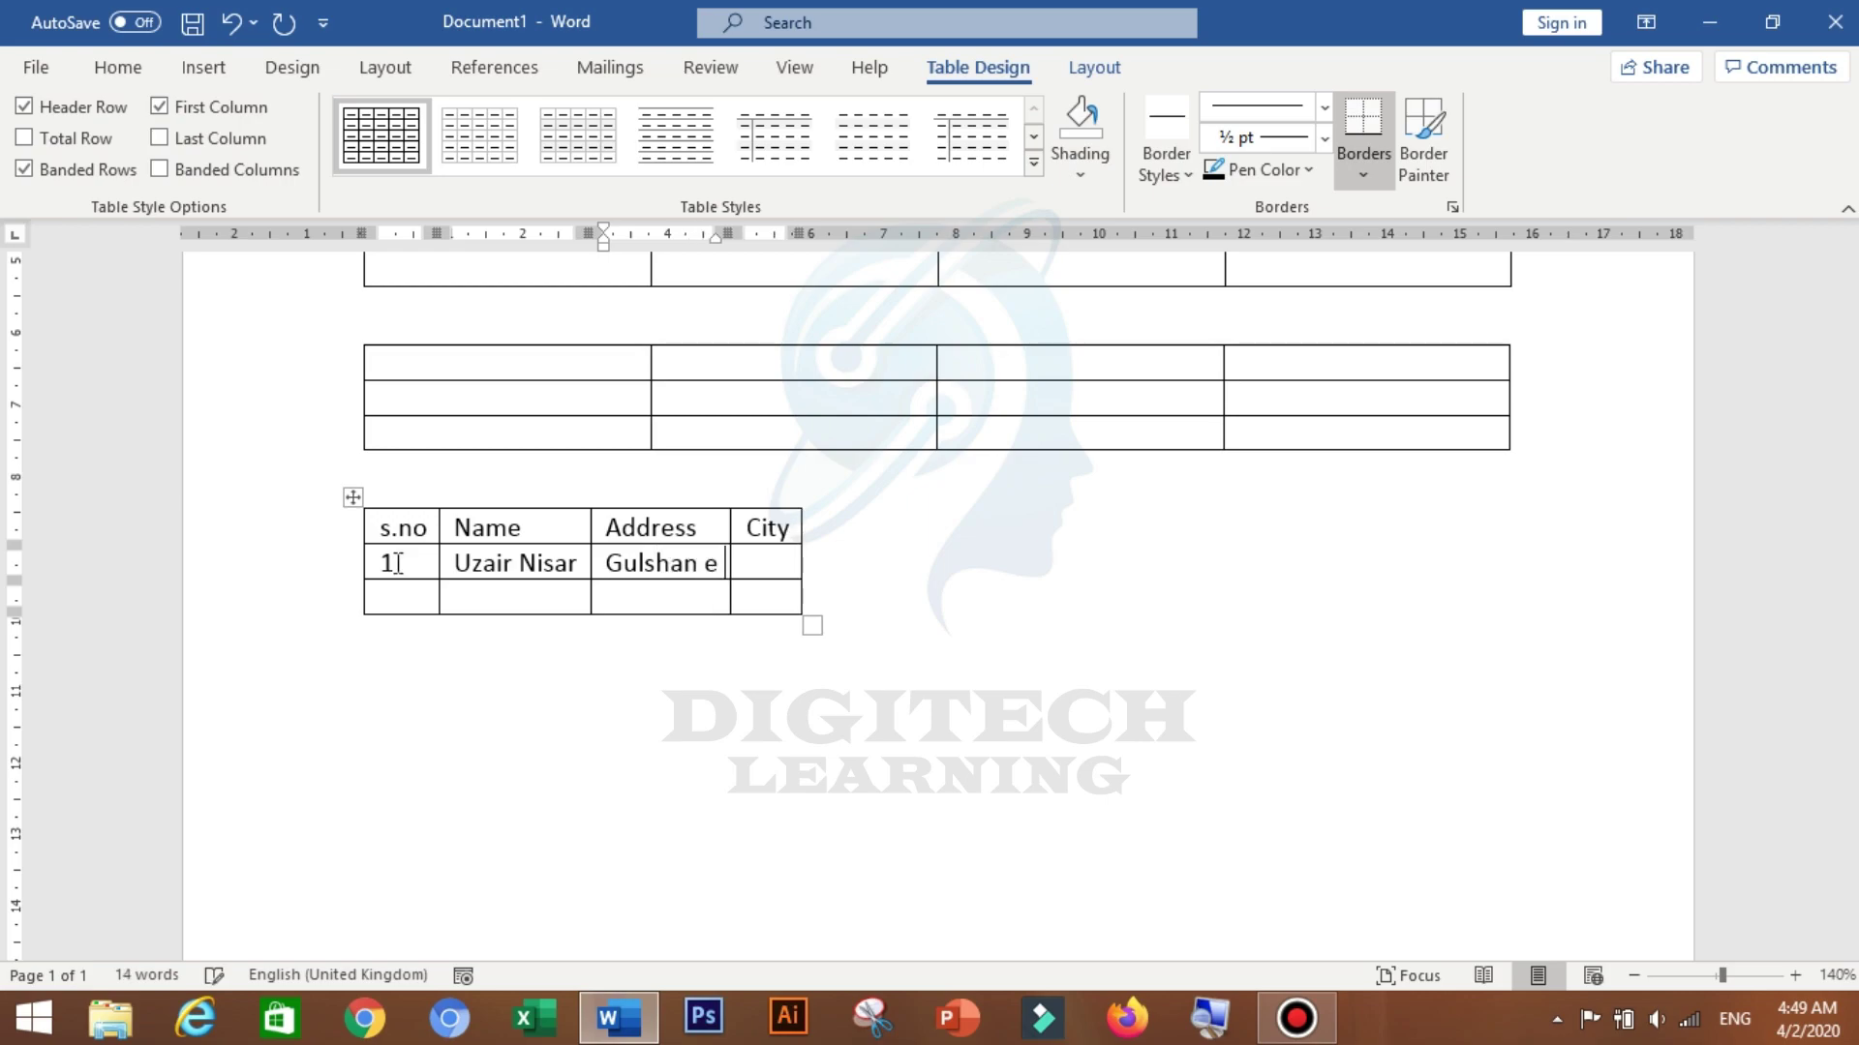
{"action": "type", "text": "Hadeed"}
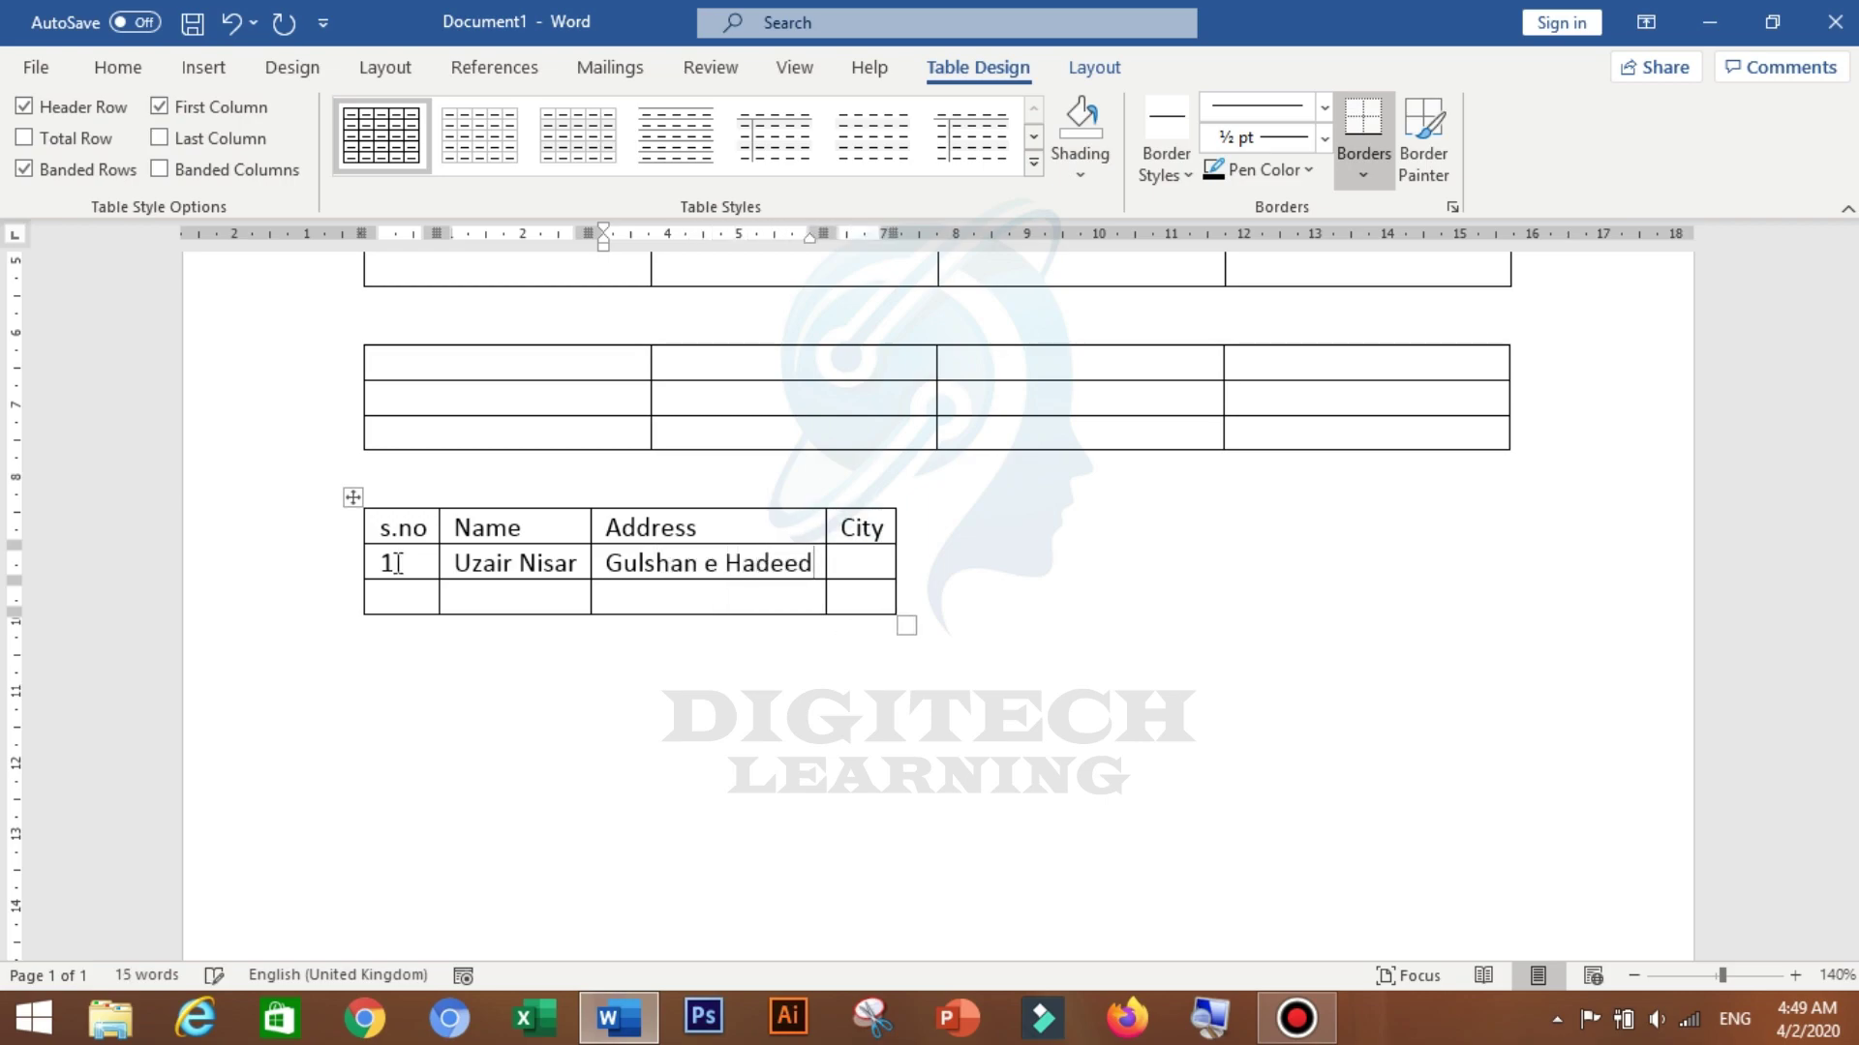
{"action": "key", "text": "Tab"}
{"action": "type", "text": "Karachi"}
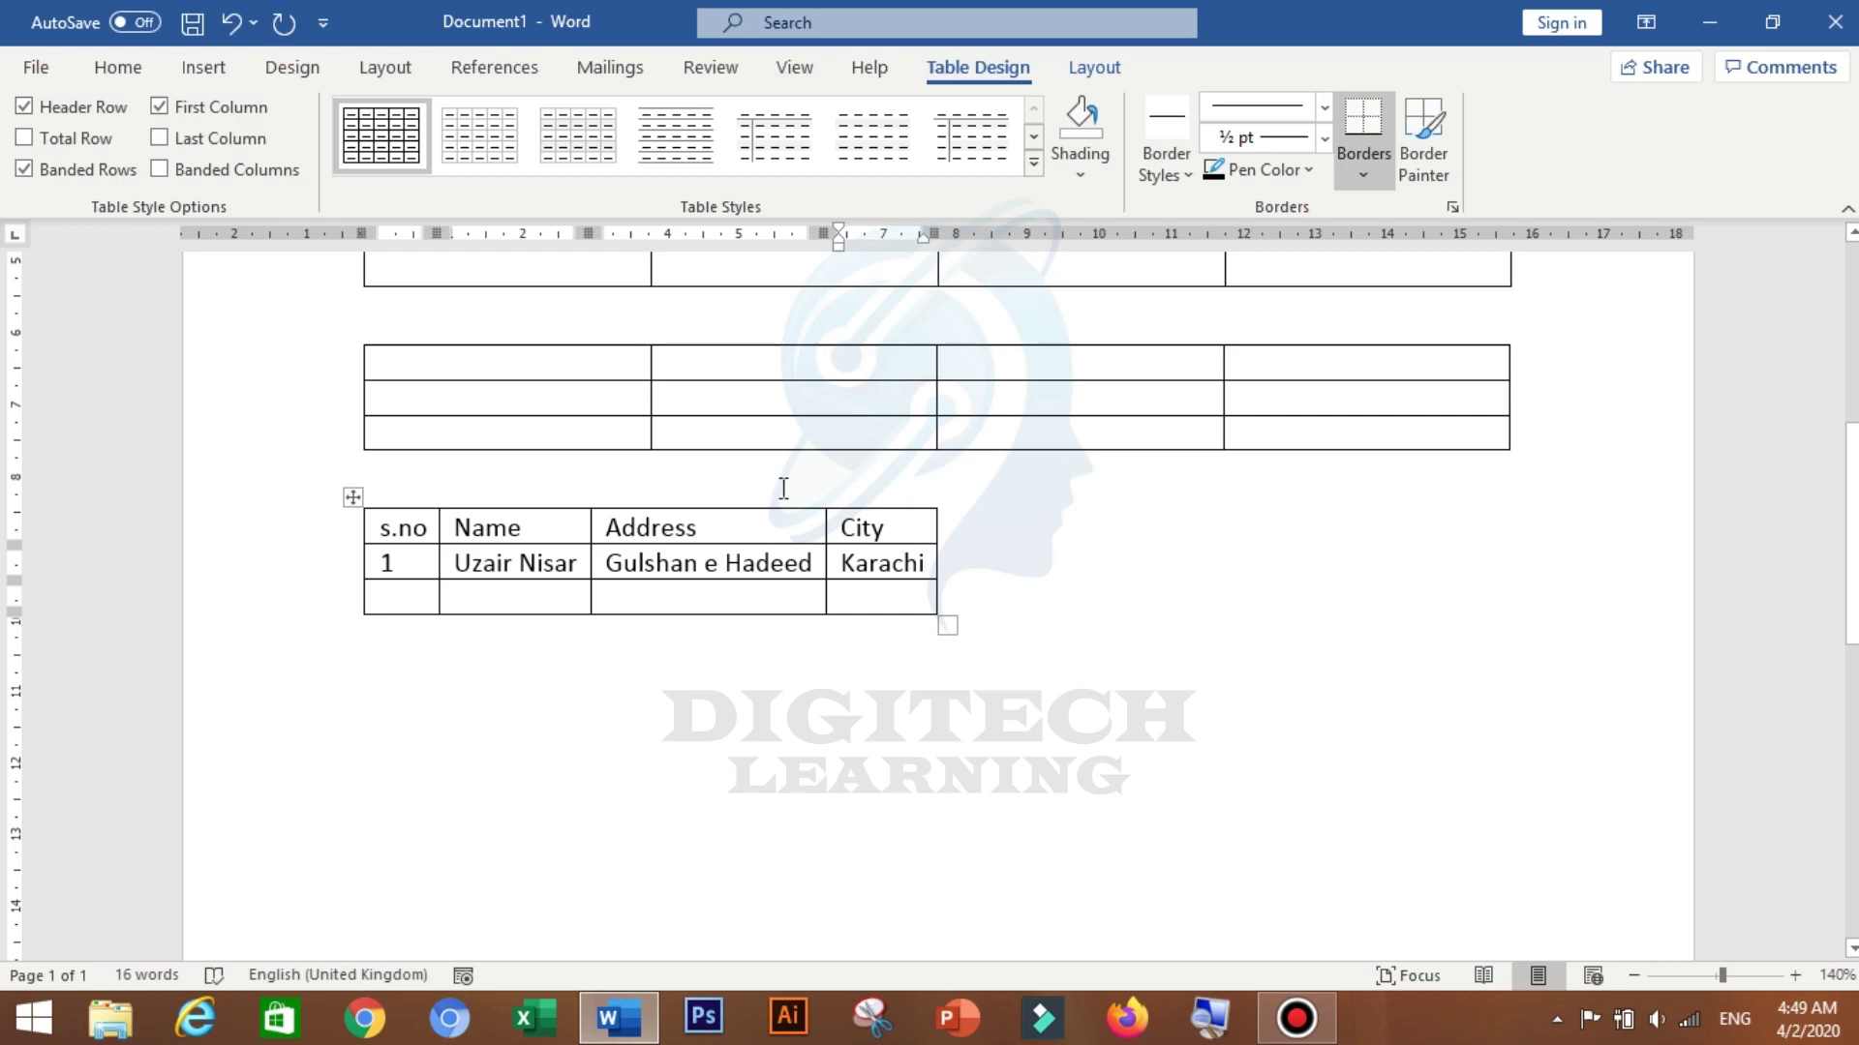
- Place the cursor below the data table and turn on the Draw Table pencil
{"action": "scroll", "coordinate": [658, 581], "scroll_direction": "down", "scroll_amount": 2}
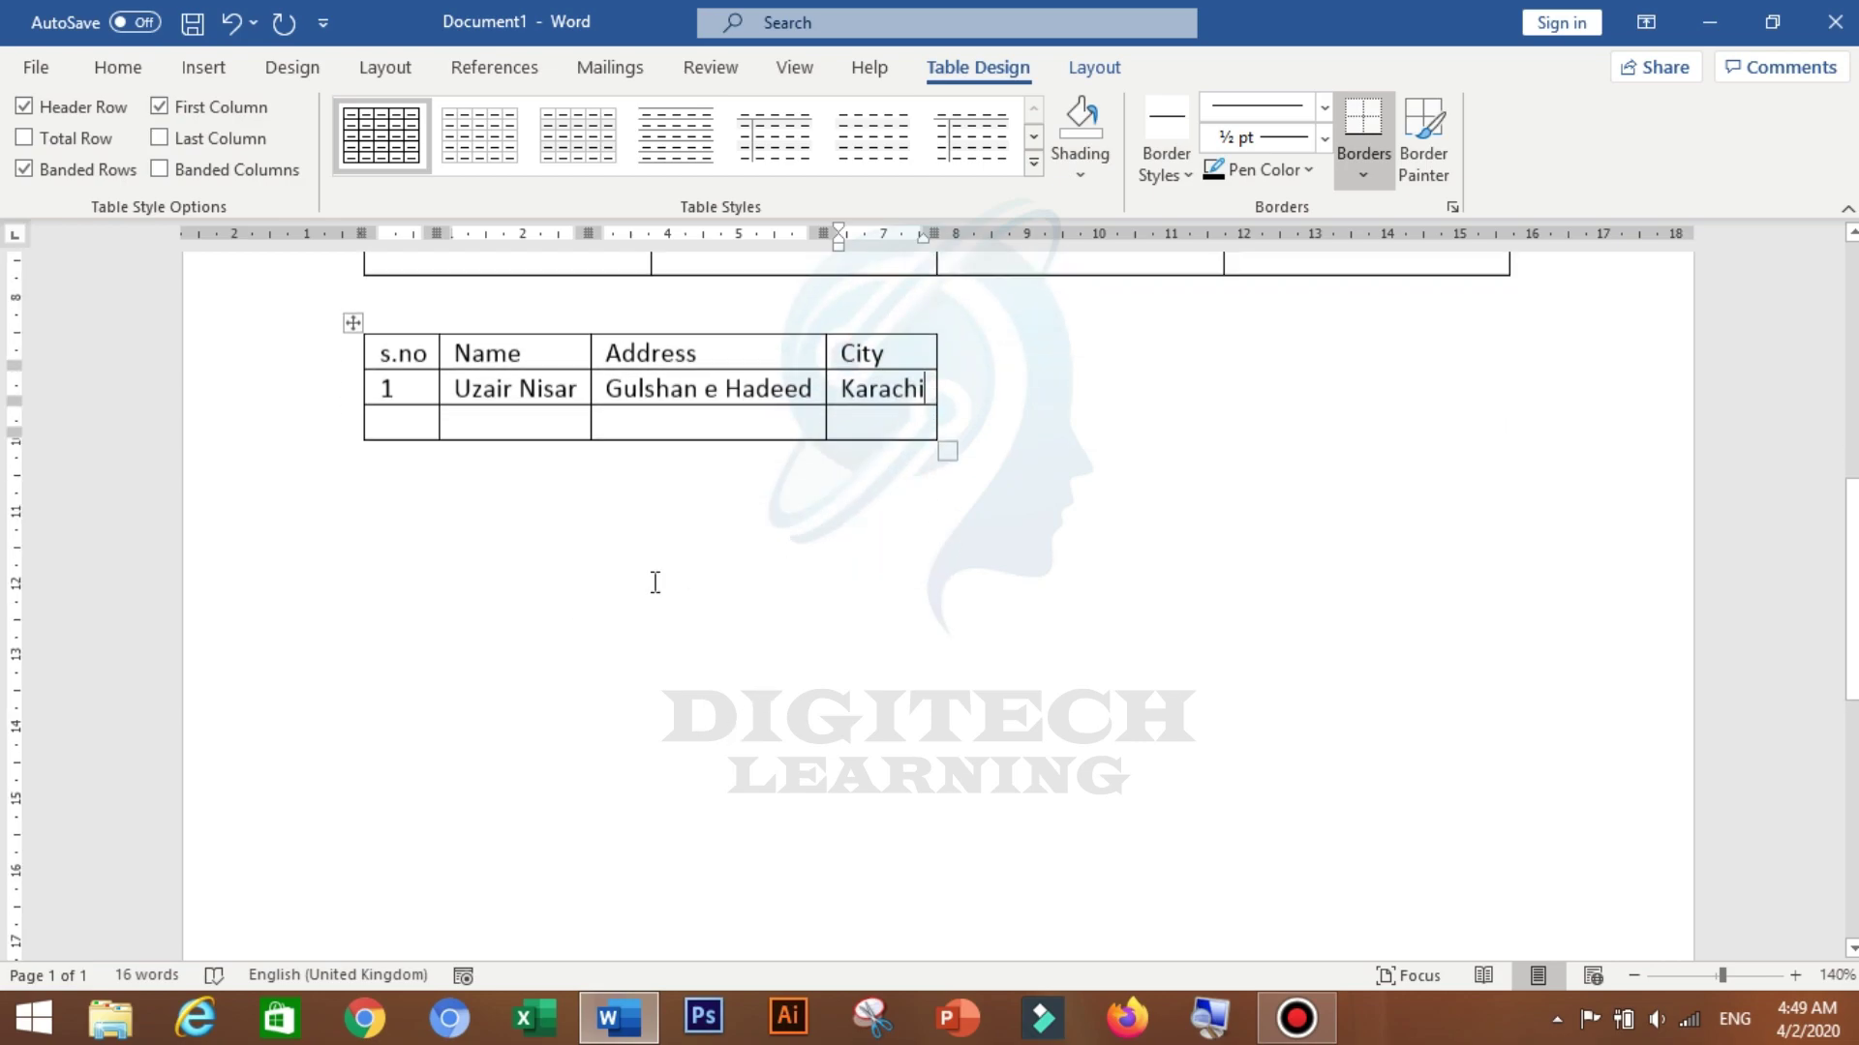
{"action": "left_click", "coordinate": [388, 522]}
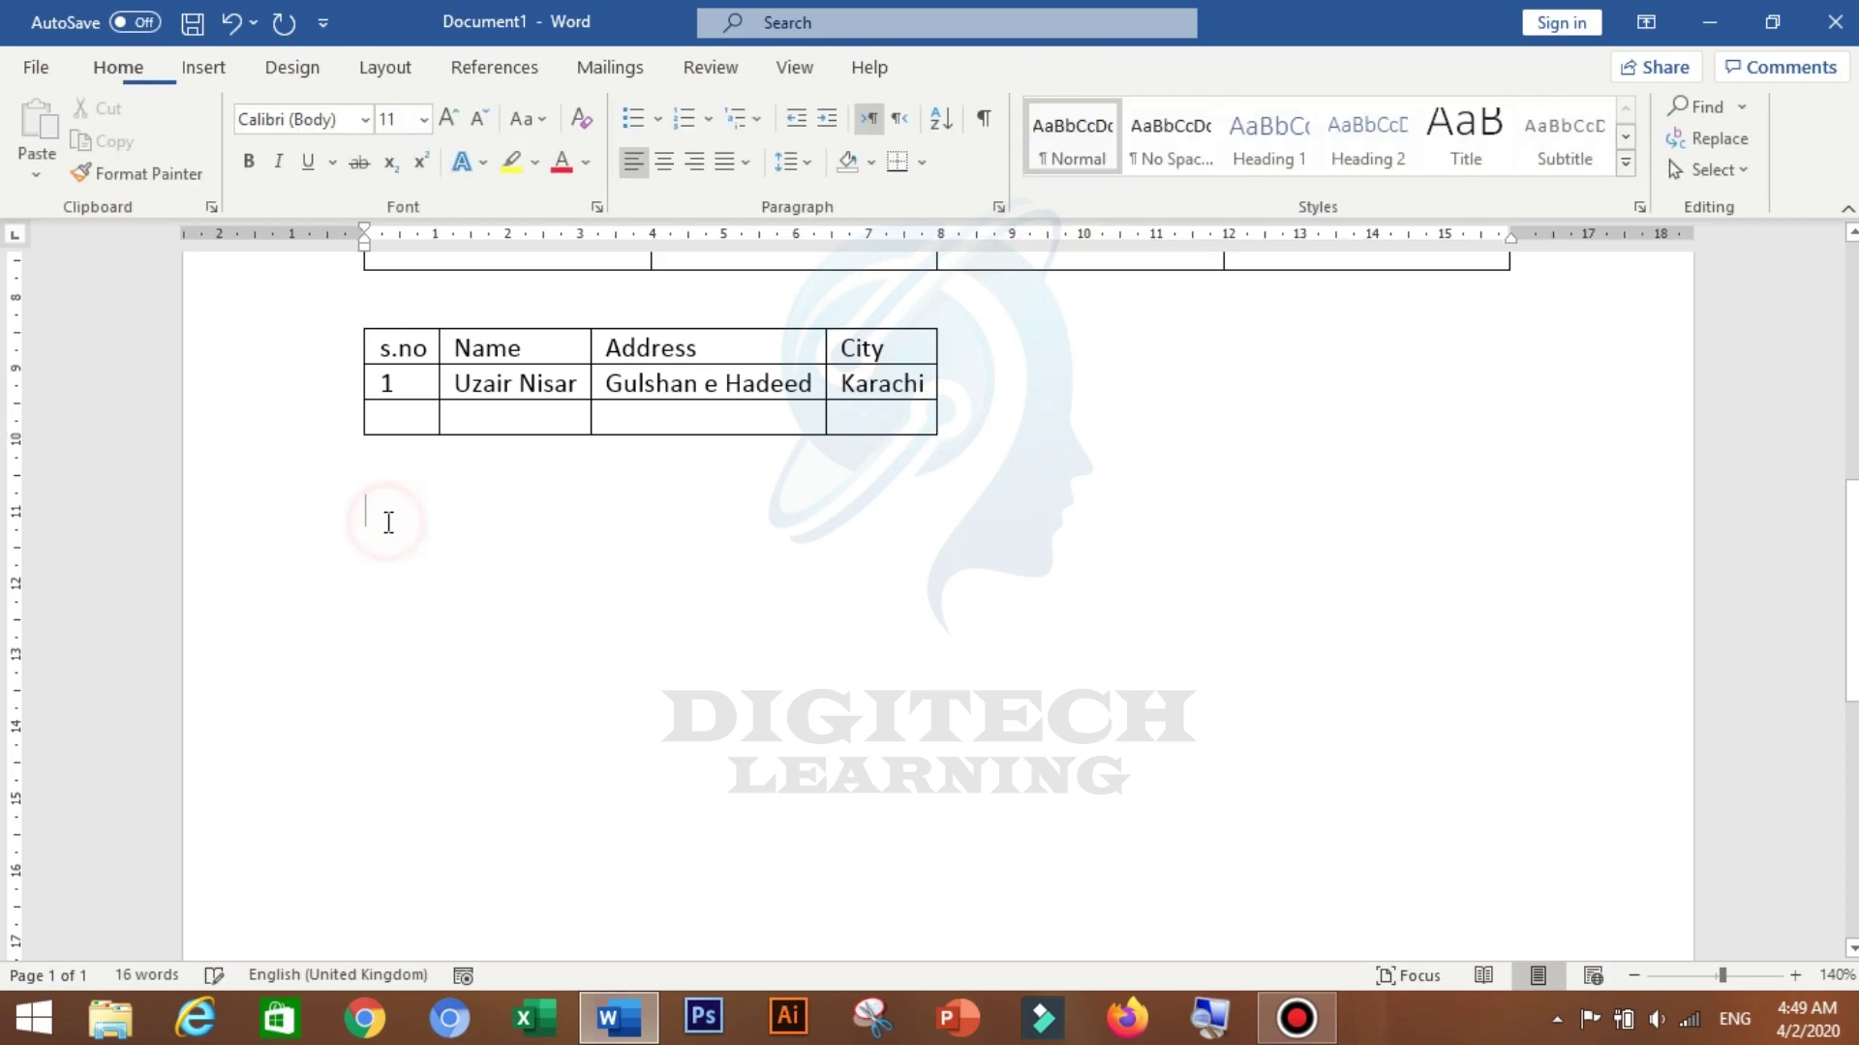
{"action": "left_click", "coordinate": [201, 77]}
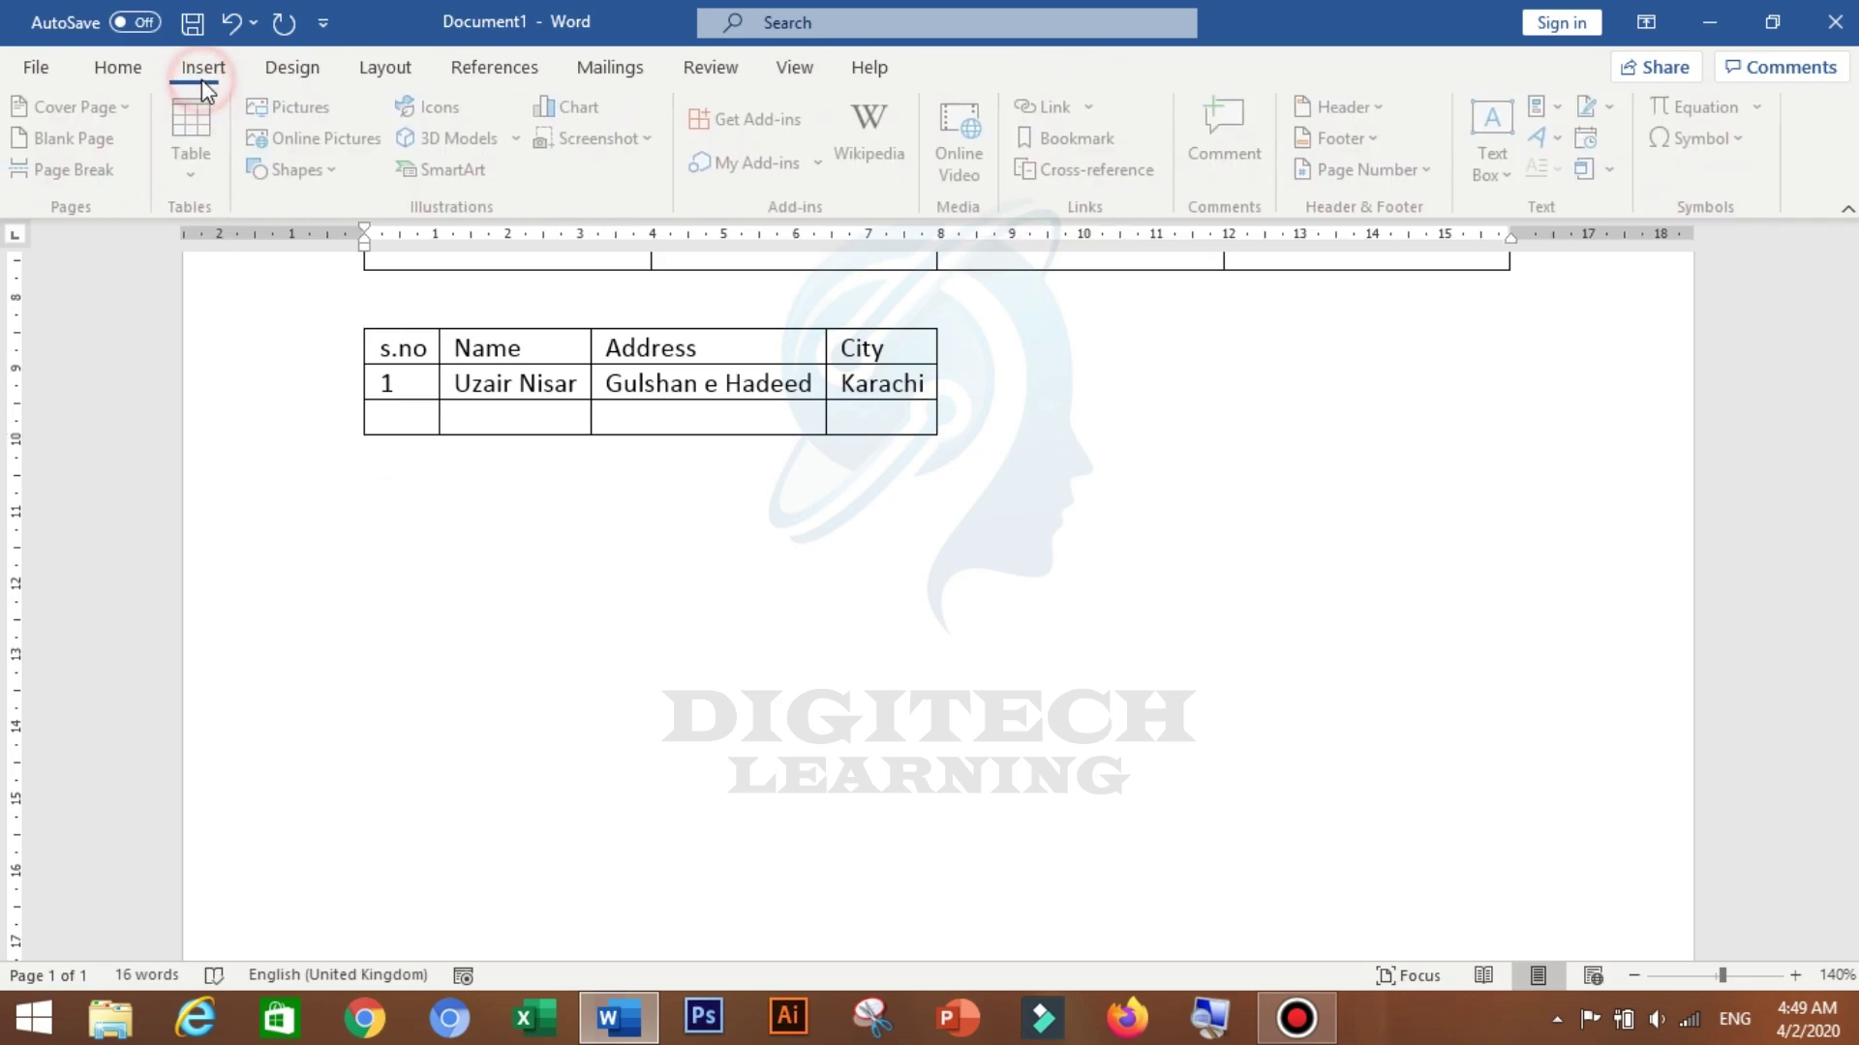
{"action": "left_click", "coordinate": [196, 177]}
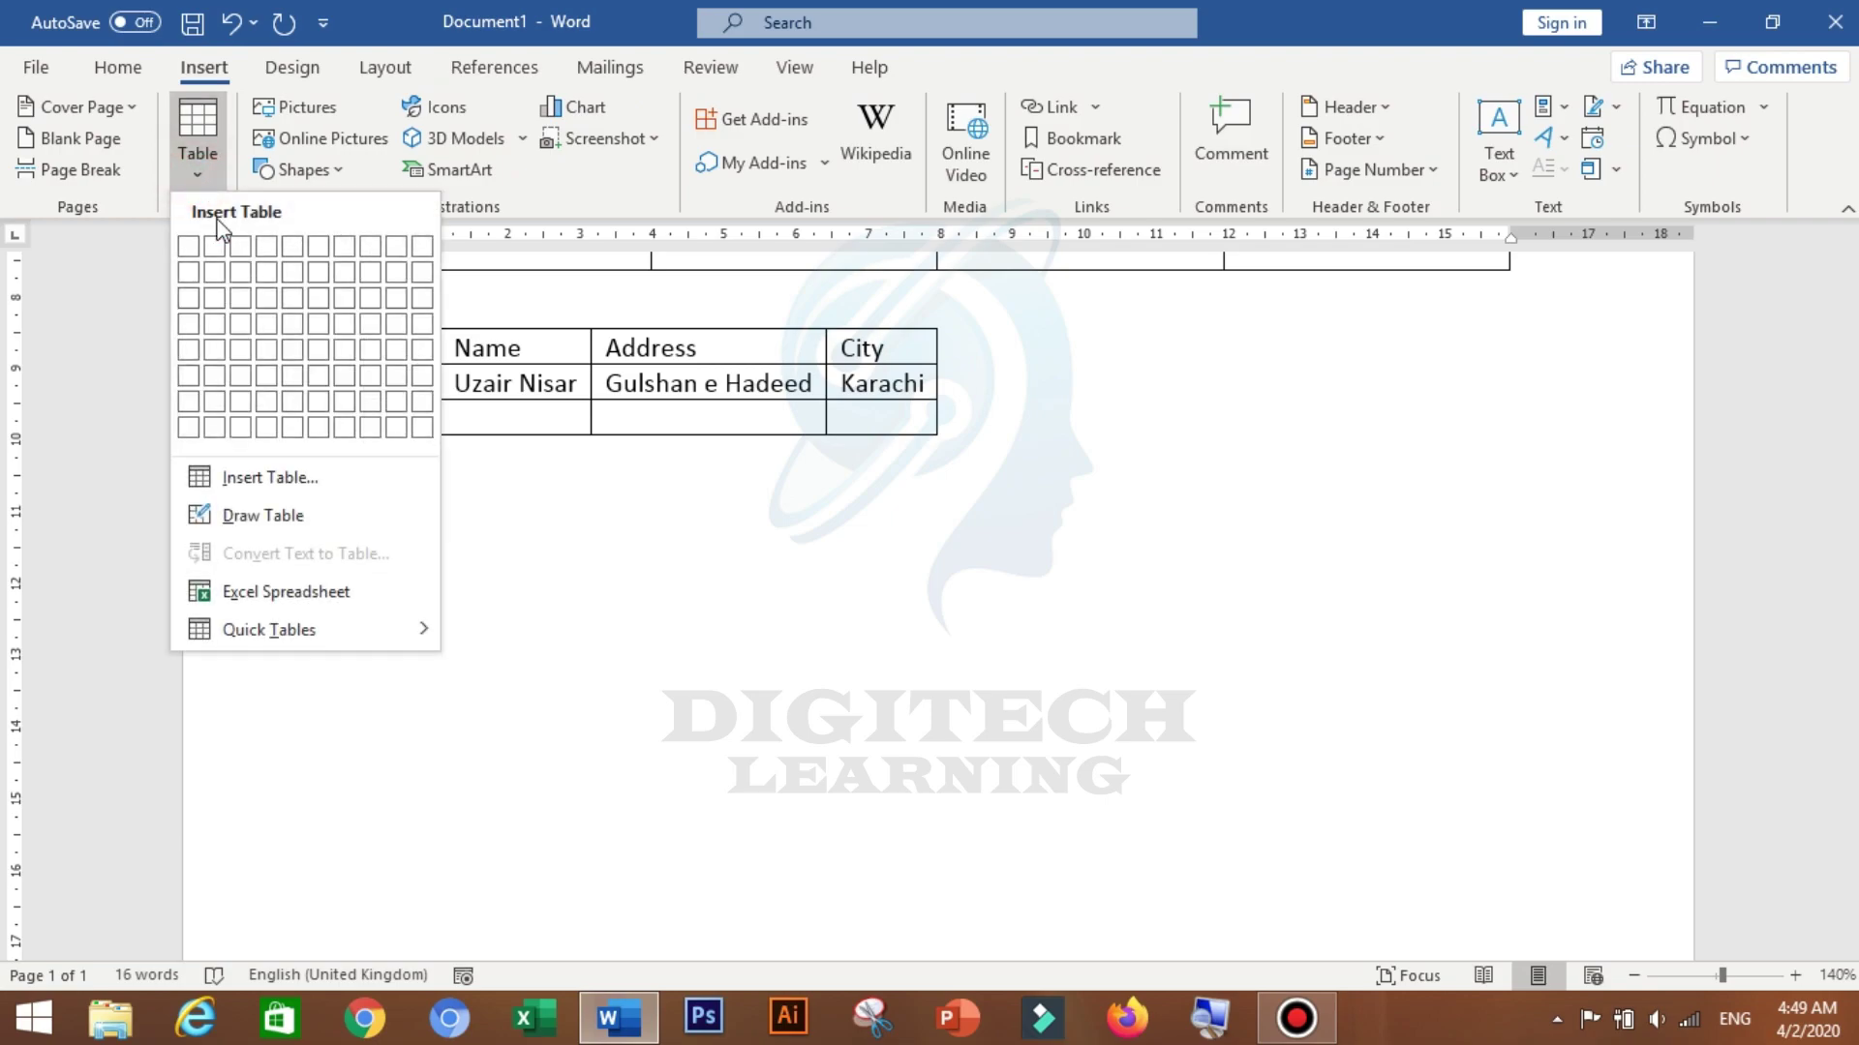
{"action": "left_click", "coordinate": [275, 514]}
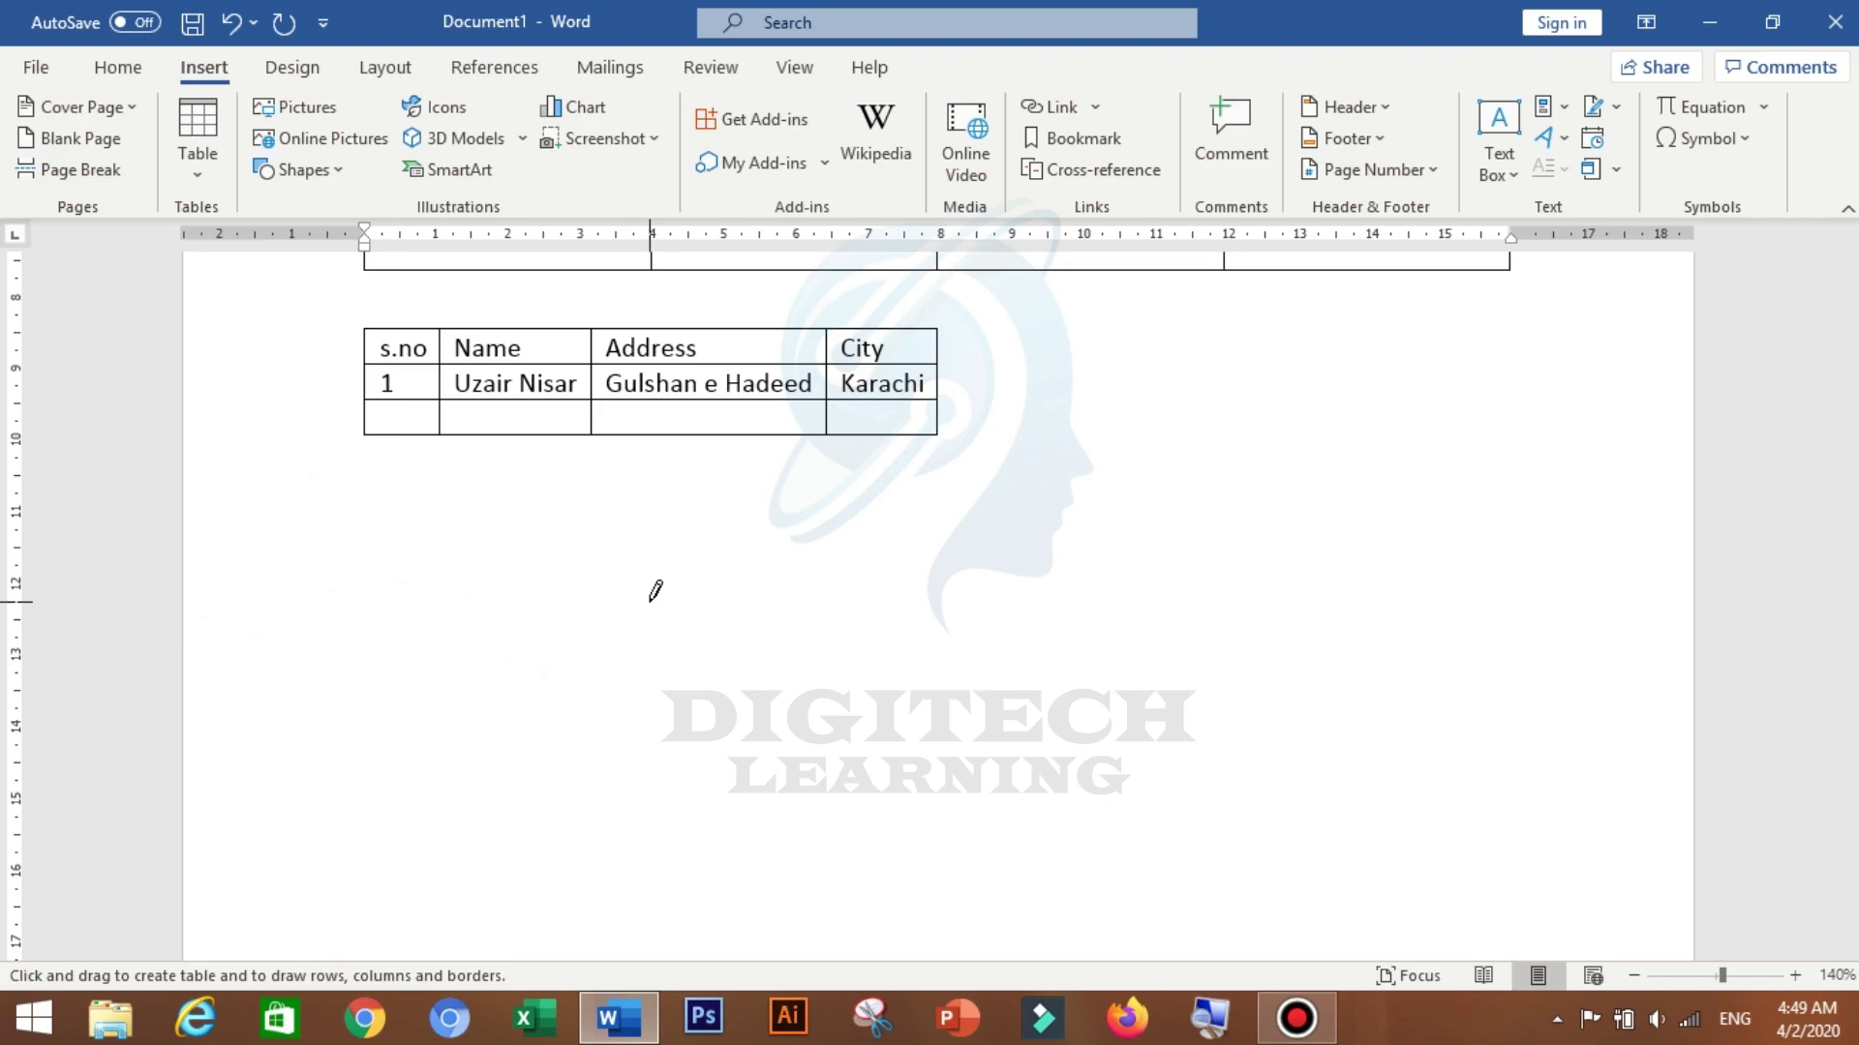
- Draw a wide one-row table spanning the page, then extend it to three rows
{"action": "mouse_move", "coordinate": [364, 531]}
{"action": "left_mouse_down"}
{"action": "mouse_move", "coordinate": [647, 602]}
{"action": "mouse_move", "coordinate": [1530, 578]}
{"action": "mouse_move", "coordinate": [1536, 552]}
{"action": "left_mouse_up"}
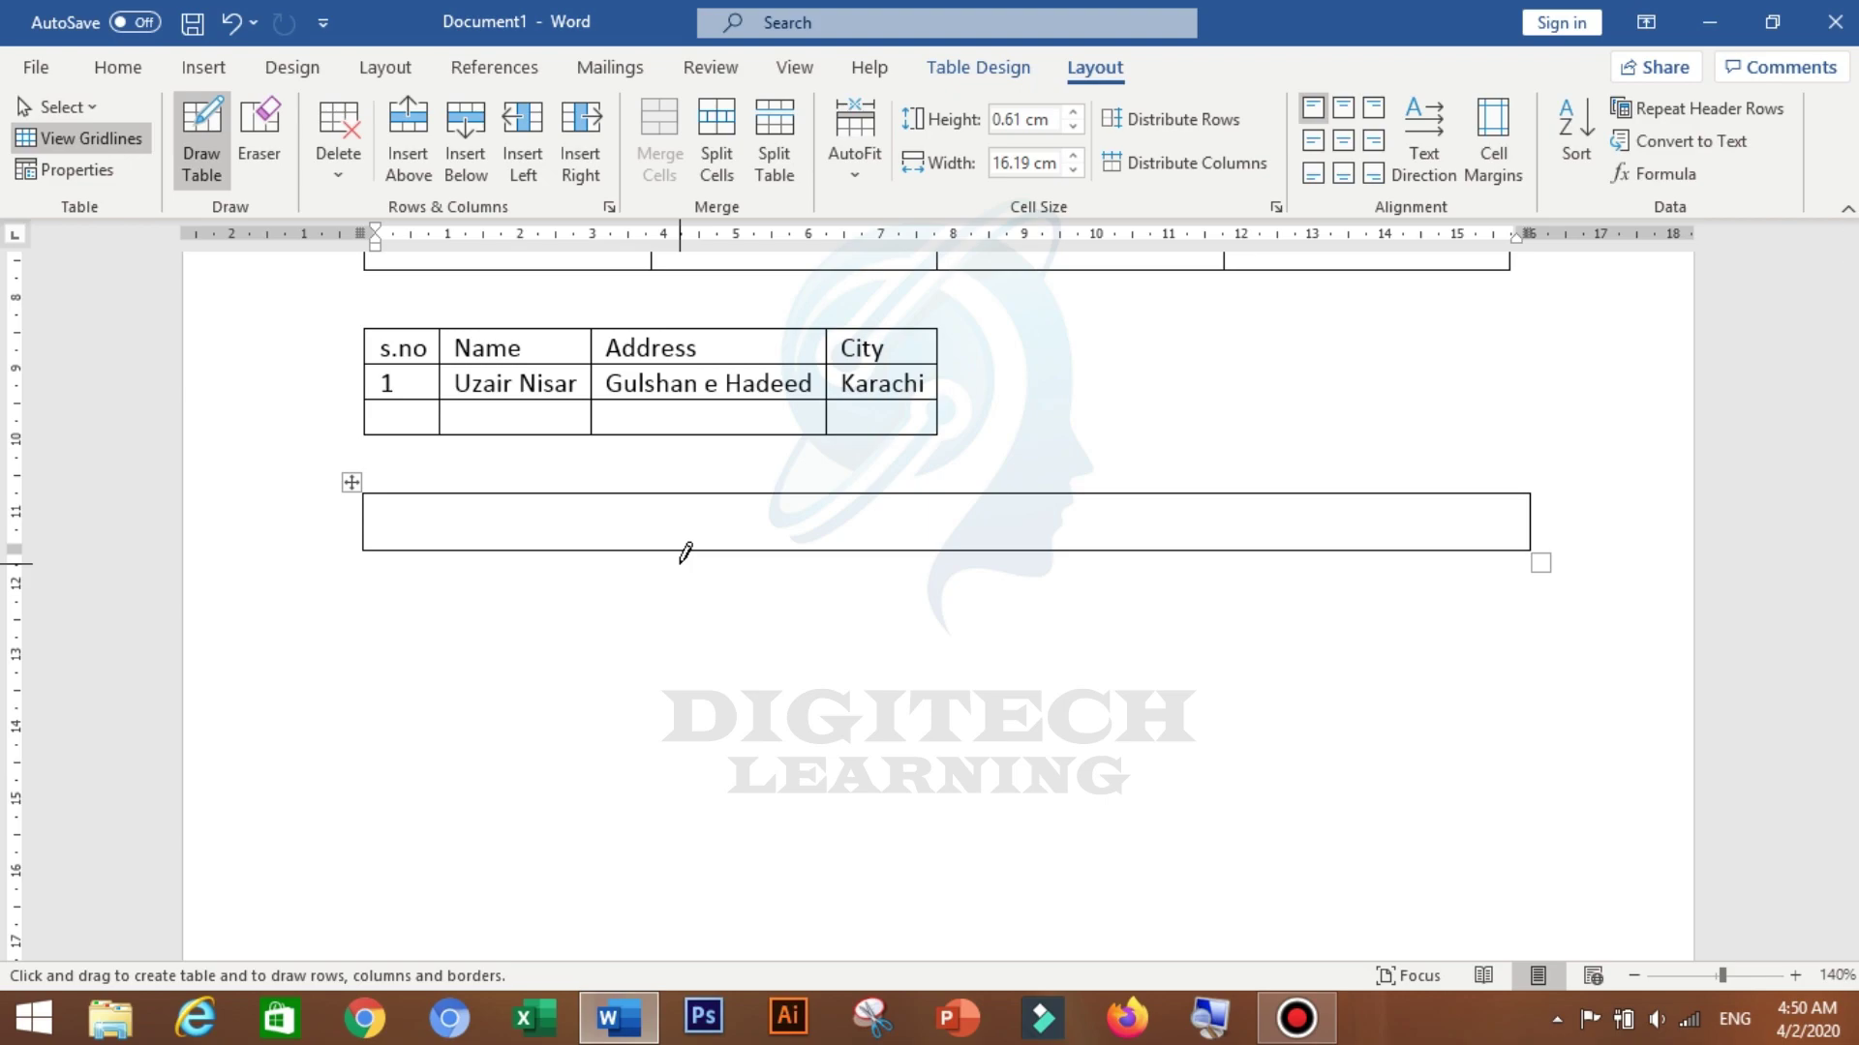
{"action": "key", "text": "Tab"}
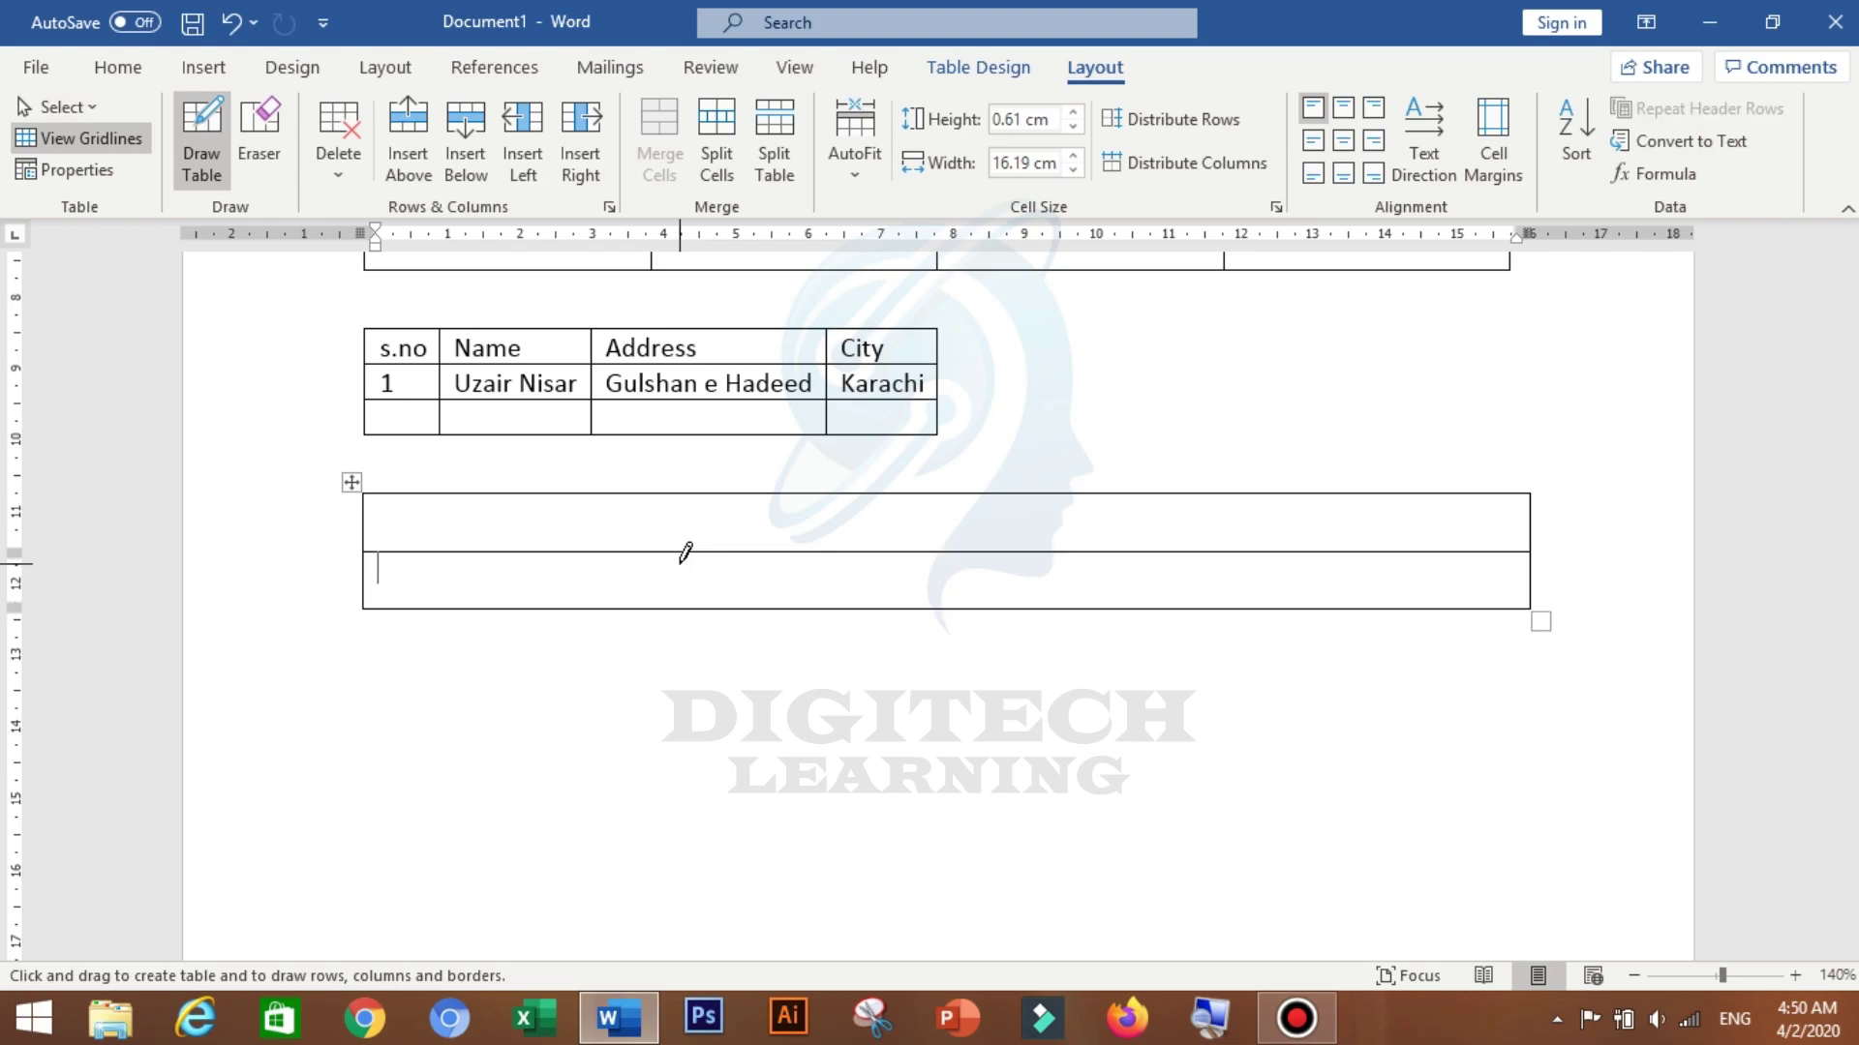
{"action": "key", "text": "Tab"}
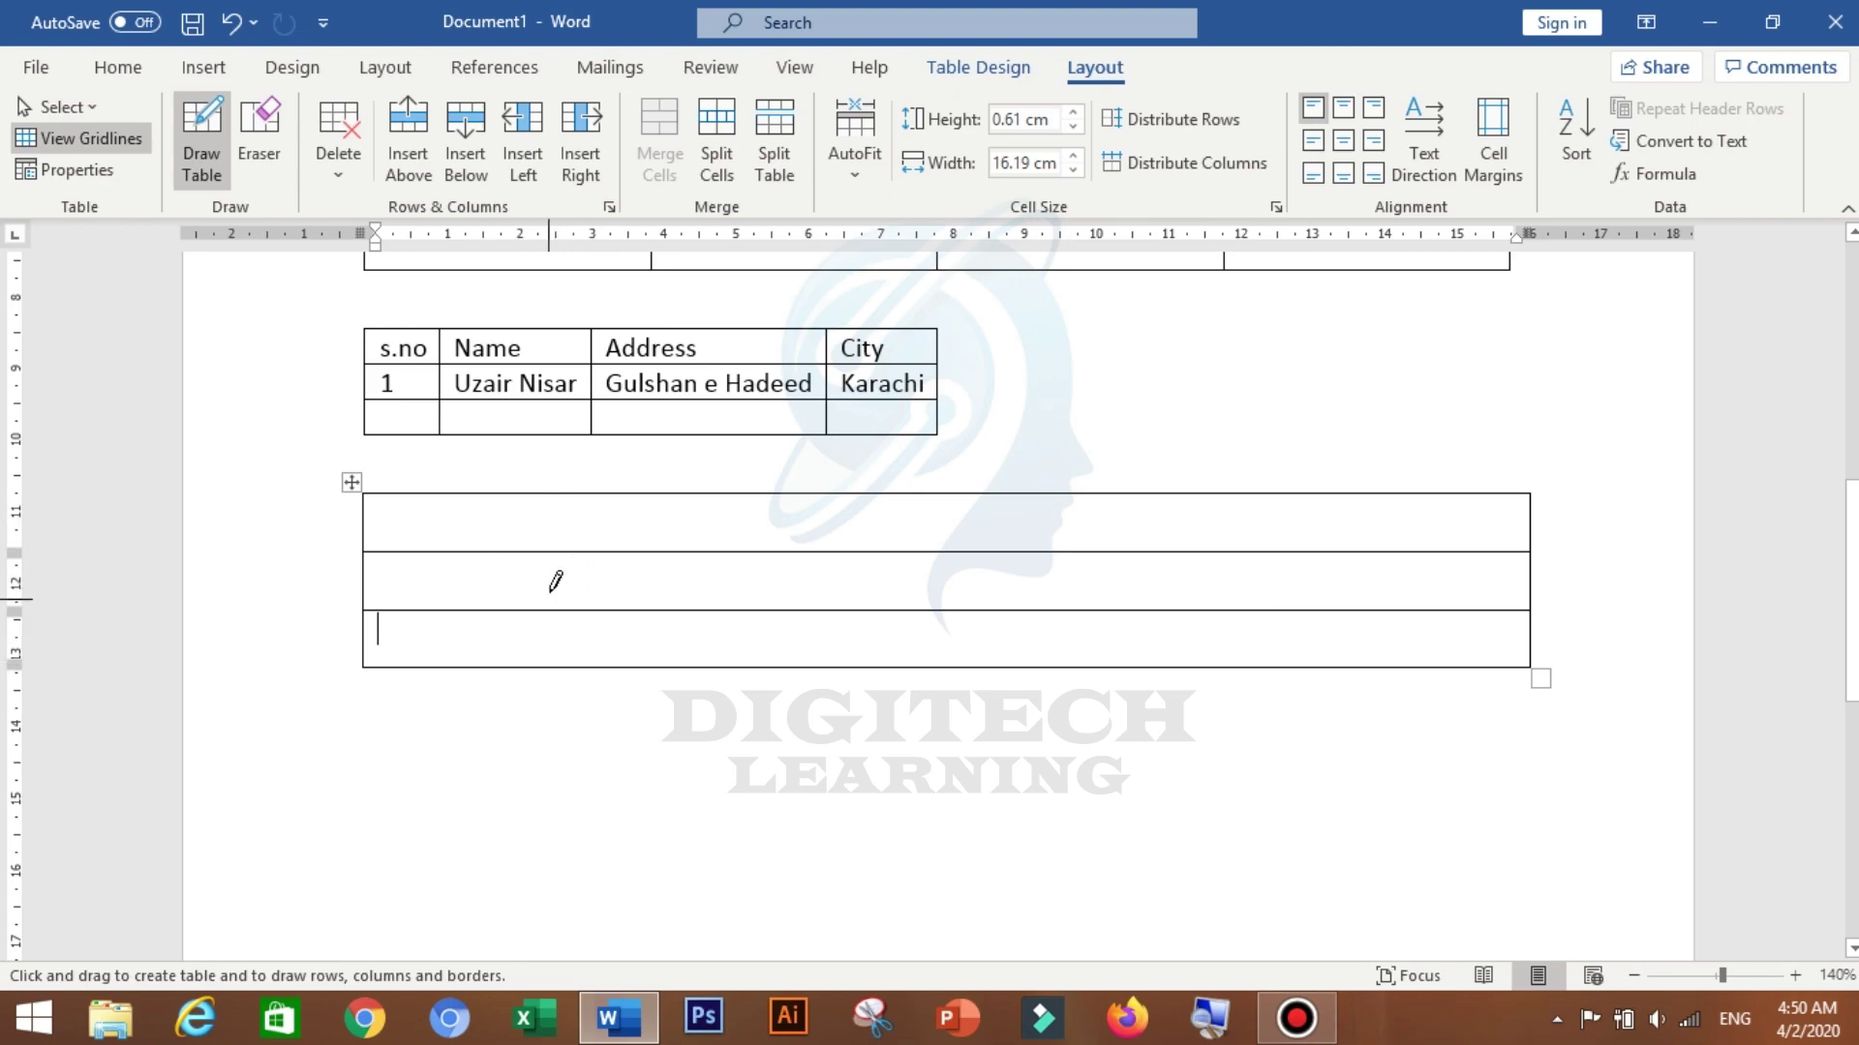
- Draw four vertical lines through the full table height to create five columns
{"action": "left_click", "coordinate": [562, 495]}
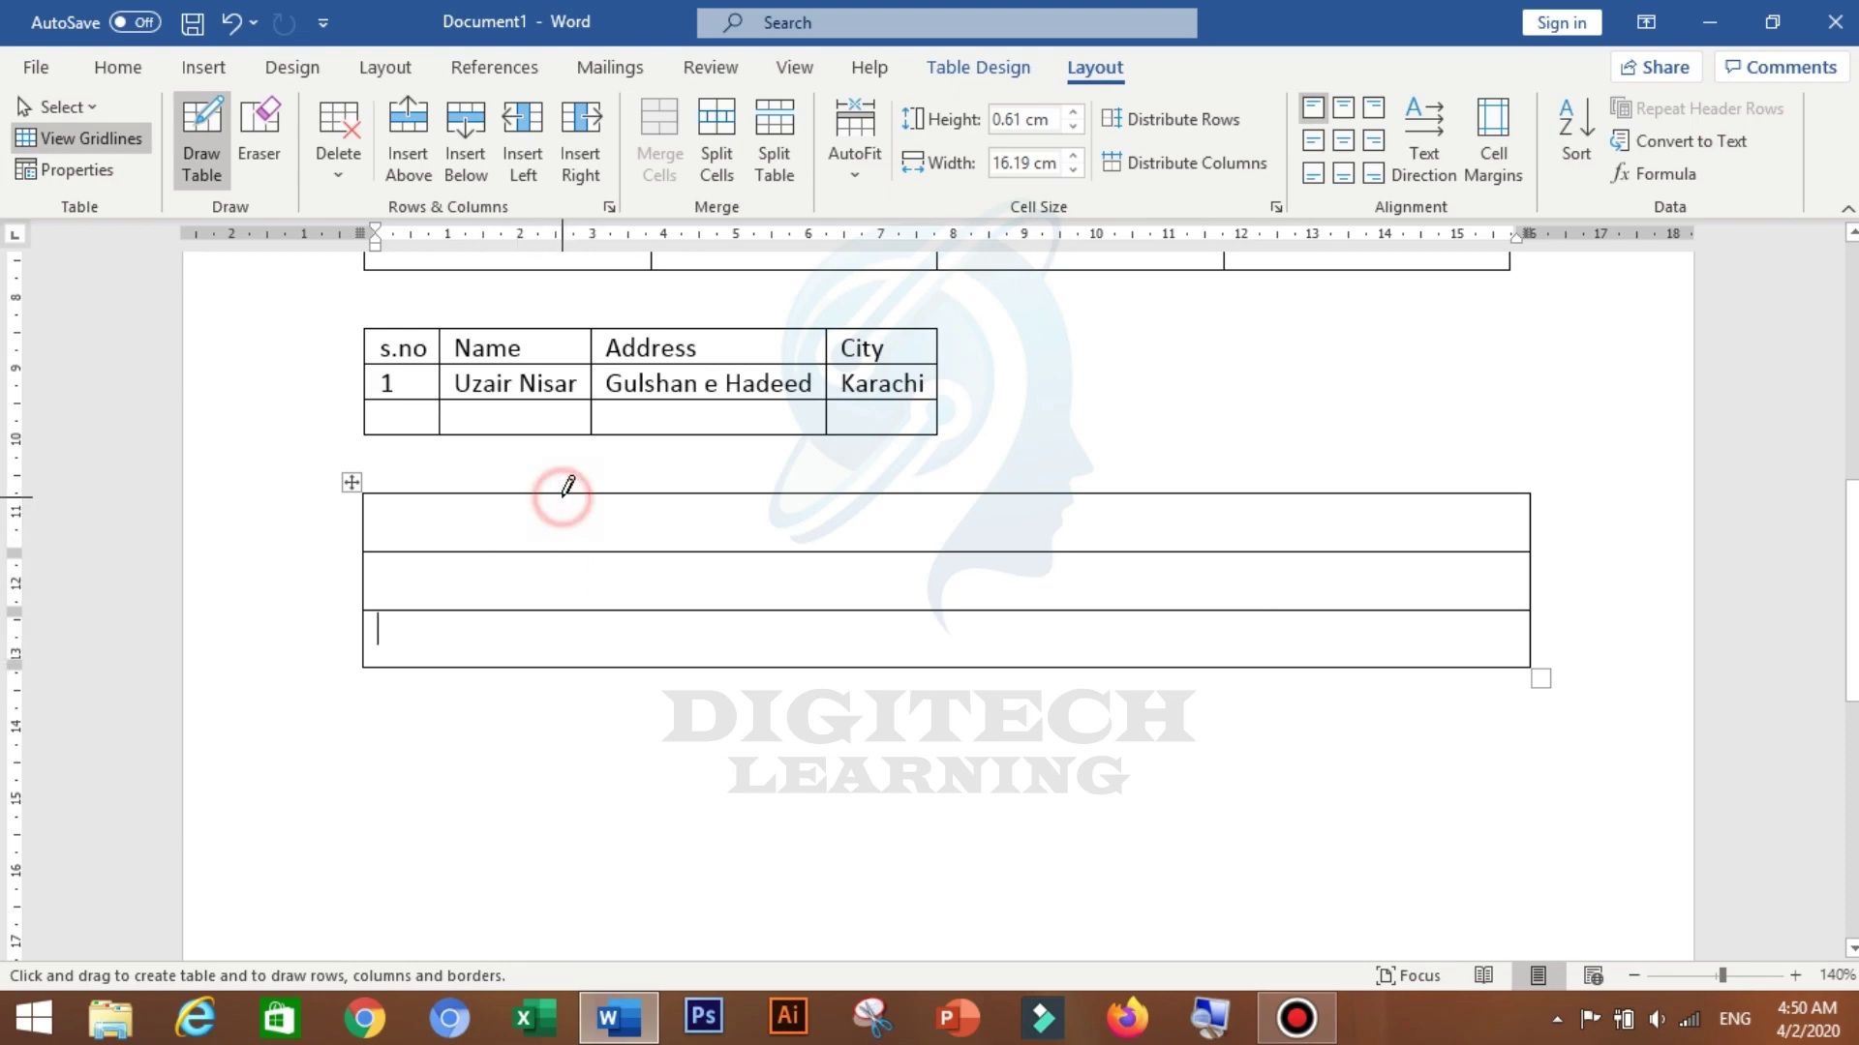
{"action": "left_click_drag", "start_coordinate": [564, 495], "coordinate": [583, 631]}
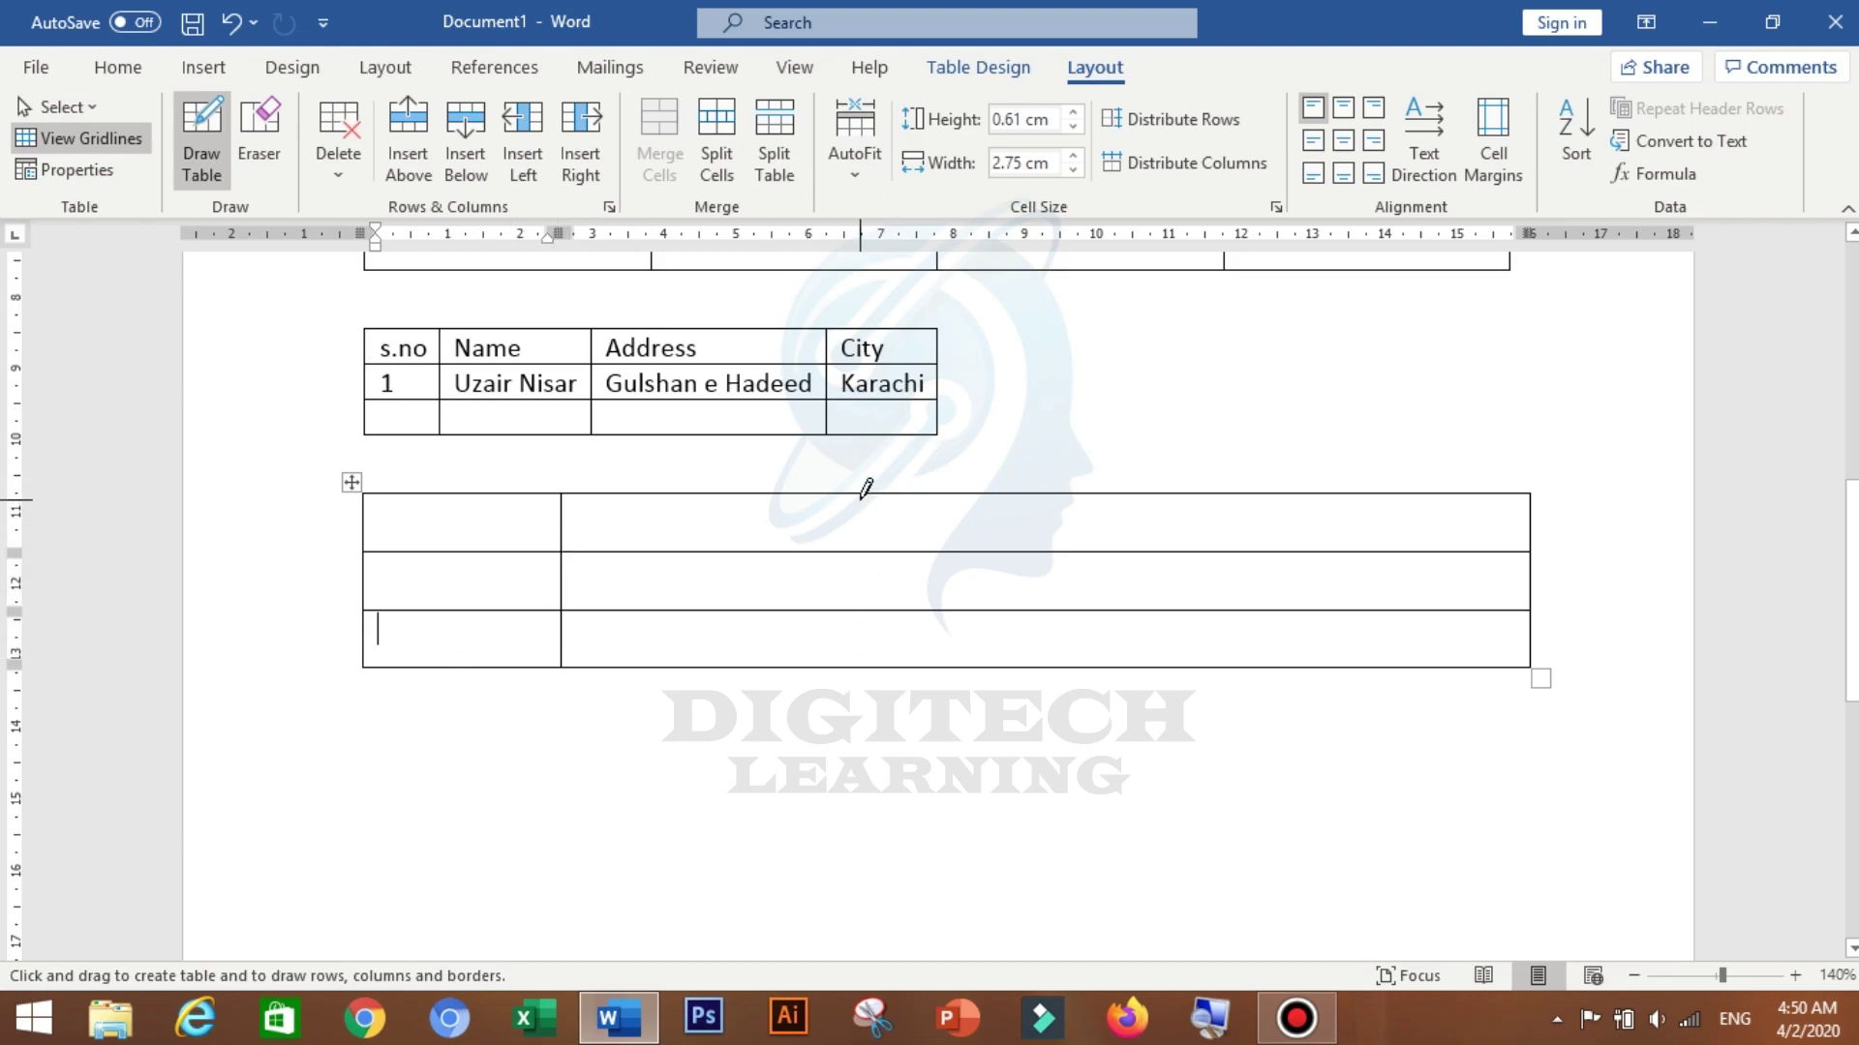
{"action": "left_click_drag", "start_coordinate": [861, 492], "coordinate": [861, 660]}
{"action": "left_click_drag", "start_coordinate": [1189, 492], "coordinate": [1193, 651]}
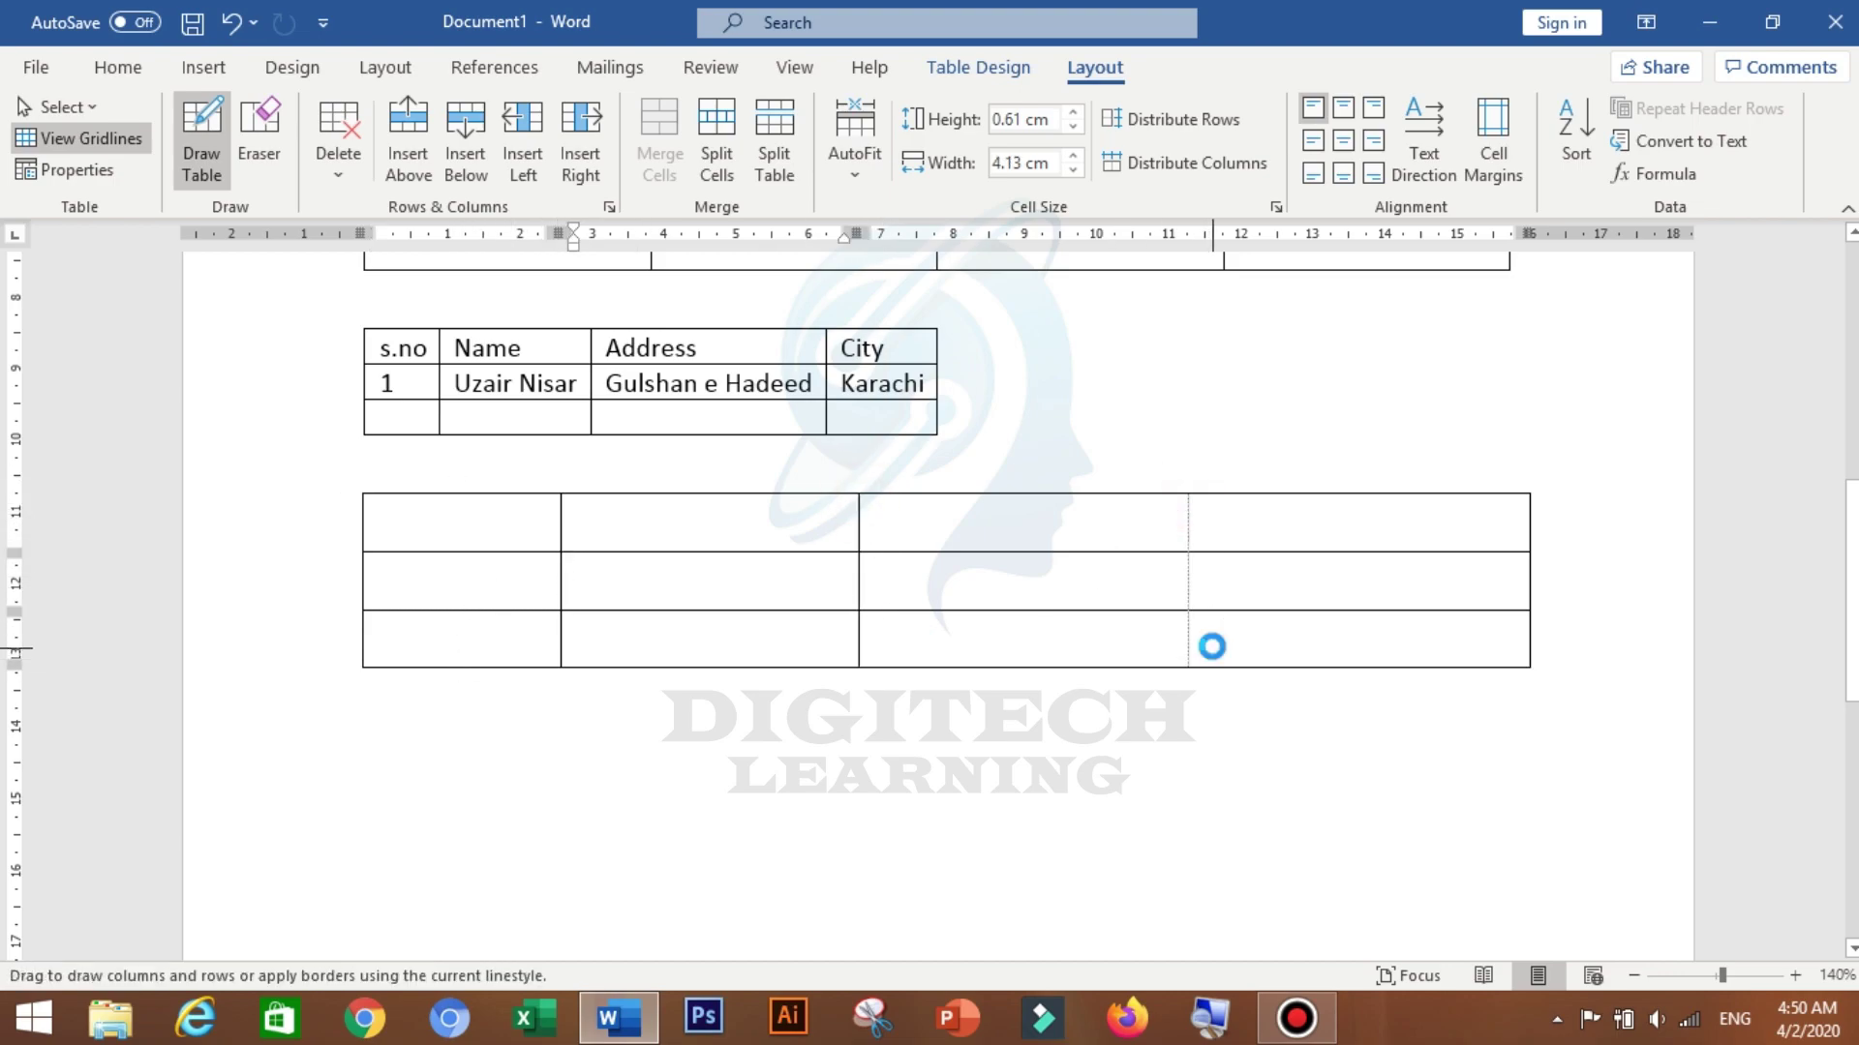
{"action": "left_click_drag", "start_coordinate": [1398, 499], "coordinate": [1398, 660]}
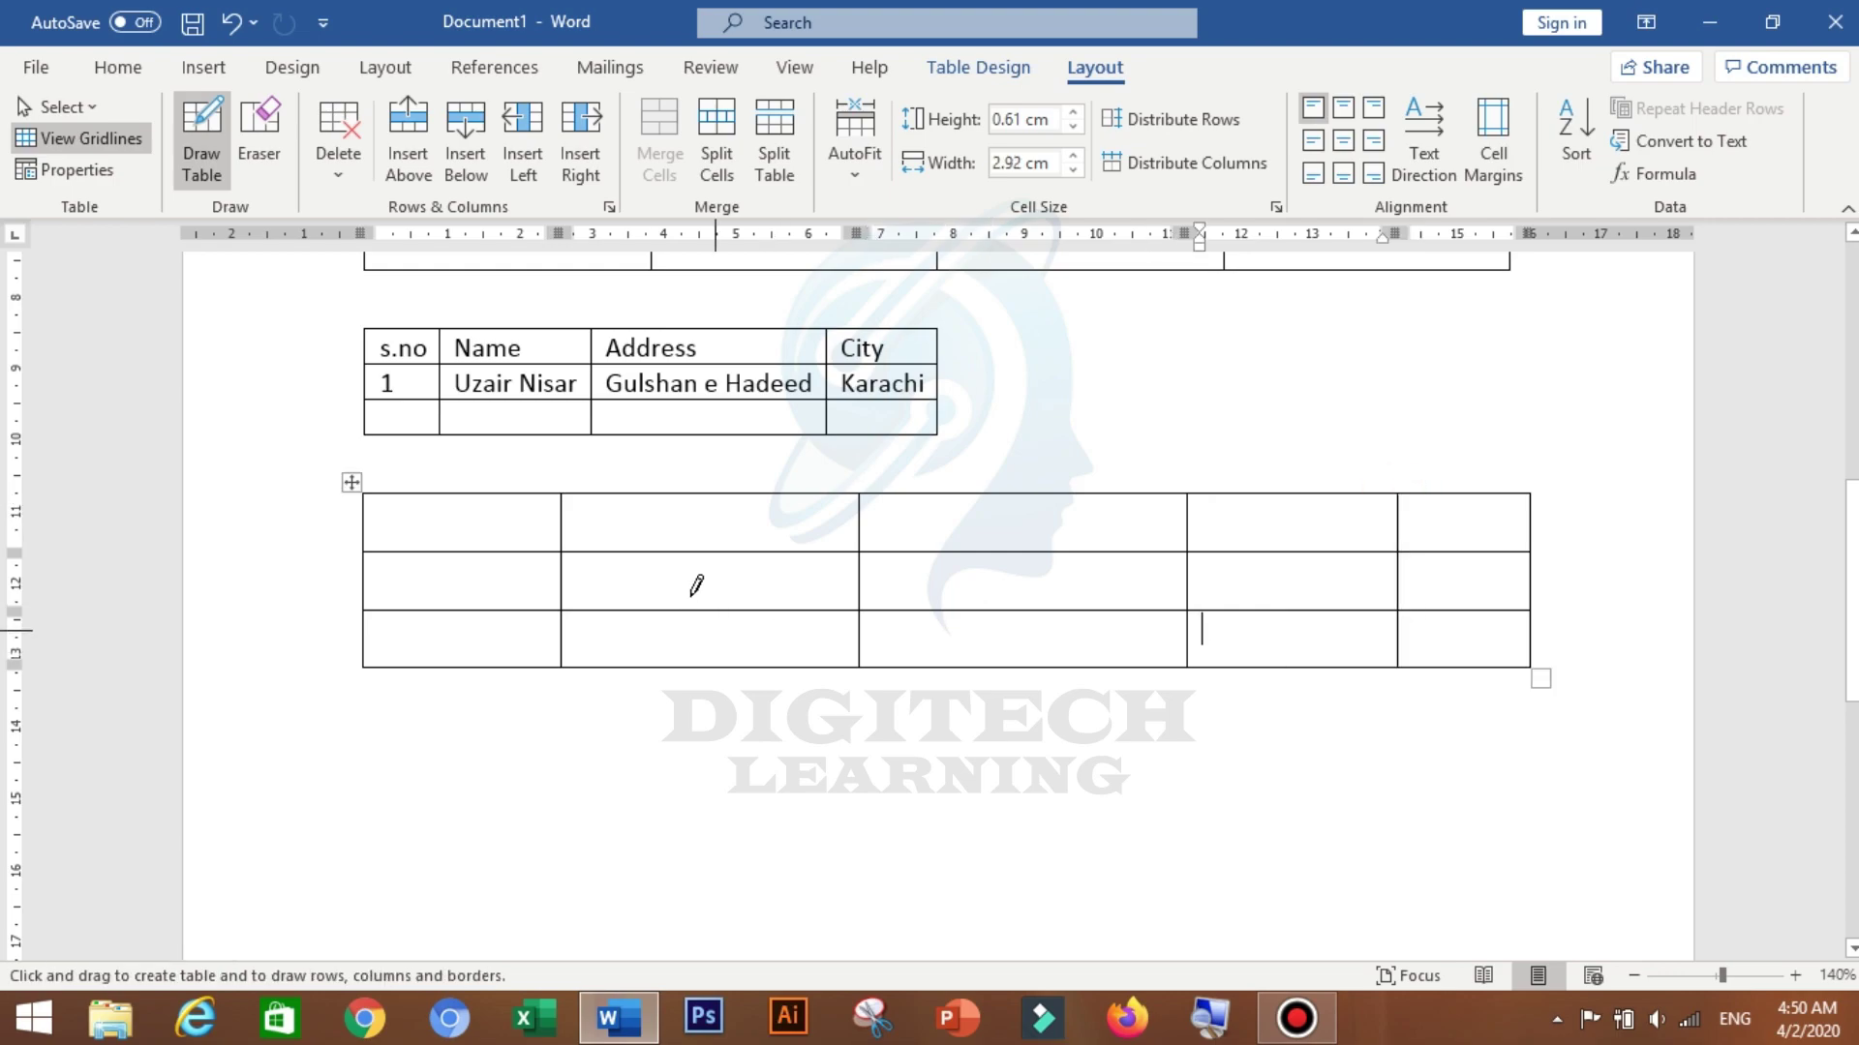
- Split the first, second and middle columns' lower-row cells with shorter vertical lines
{"action": "left_click_drag", "start_coordinate": [713, 560], "coordinate": [717, 664]}
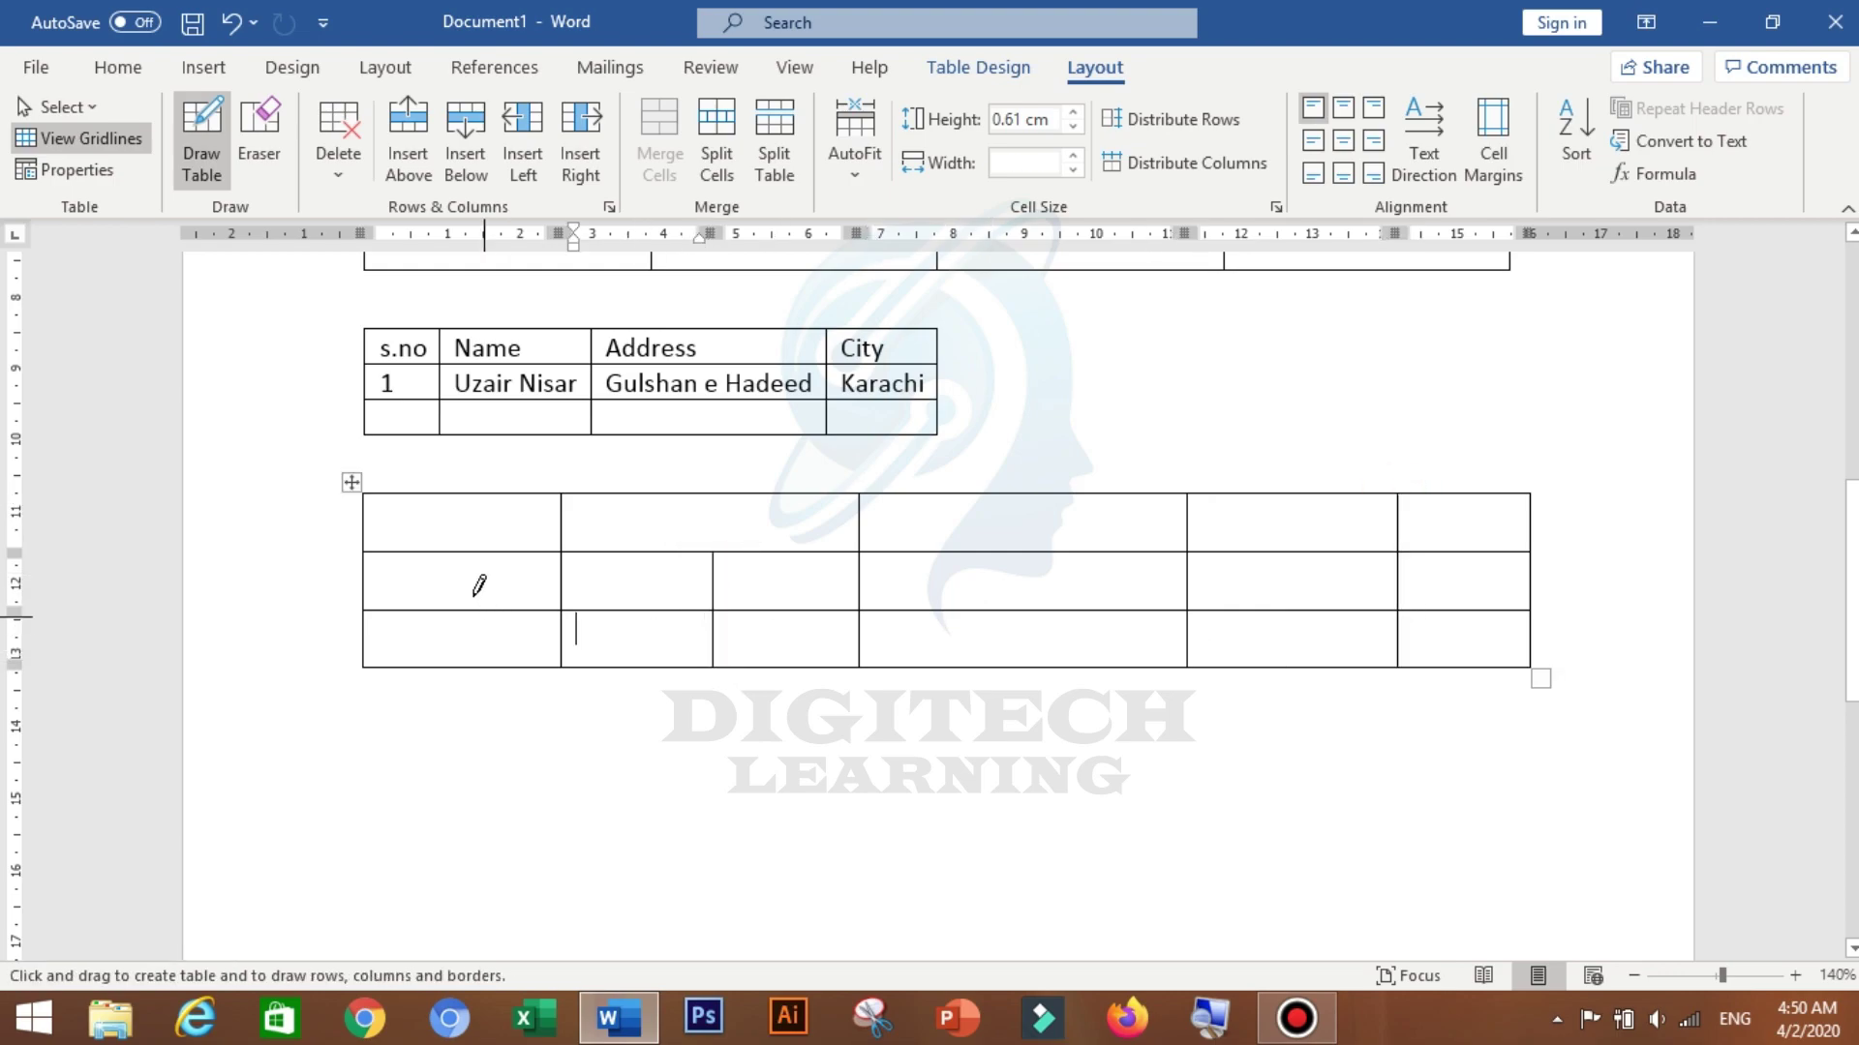
{"action": "left_click_drag", "start_coordinate": [451, 559], "coordinate": [468, 651]}
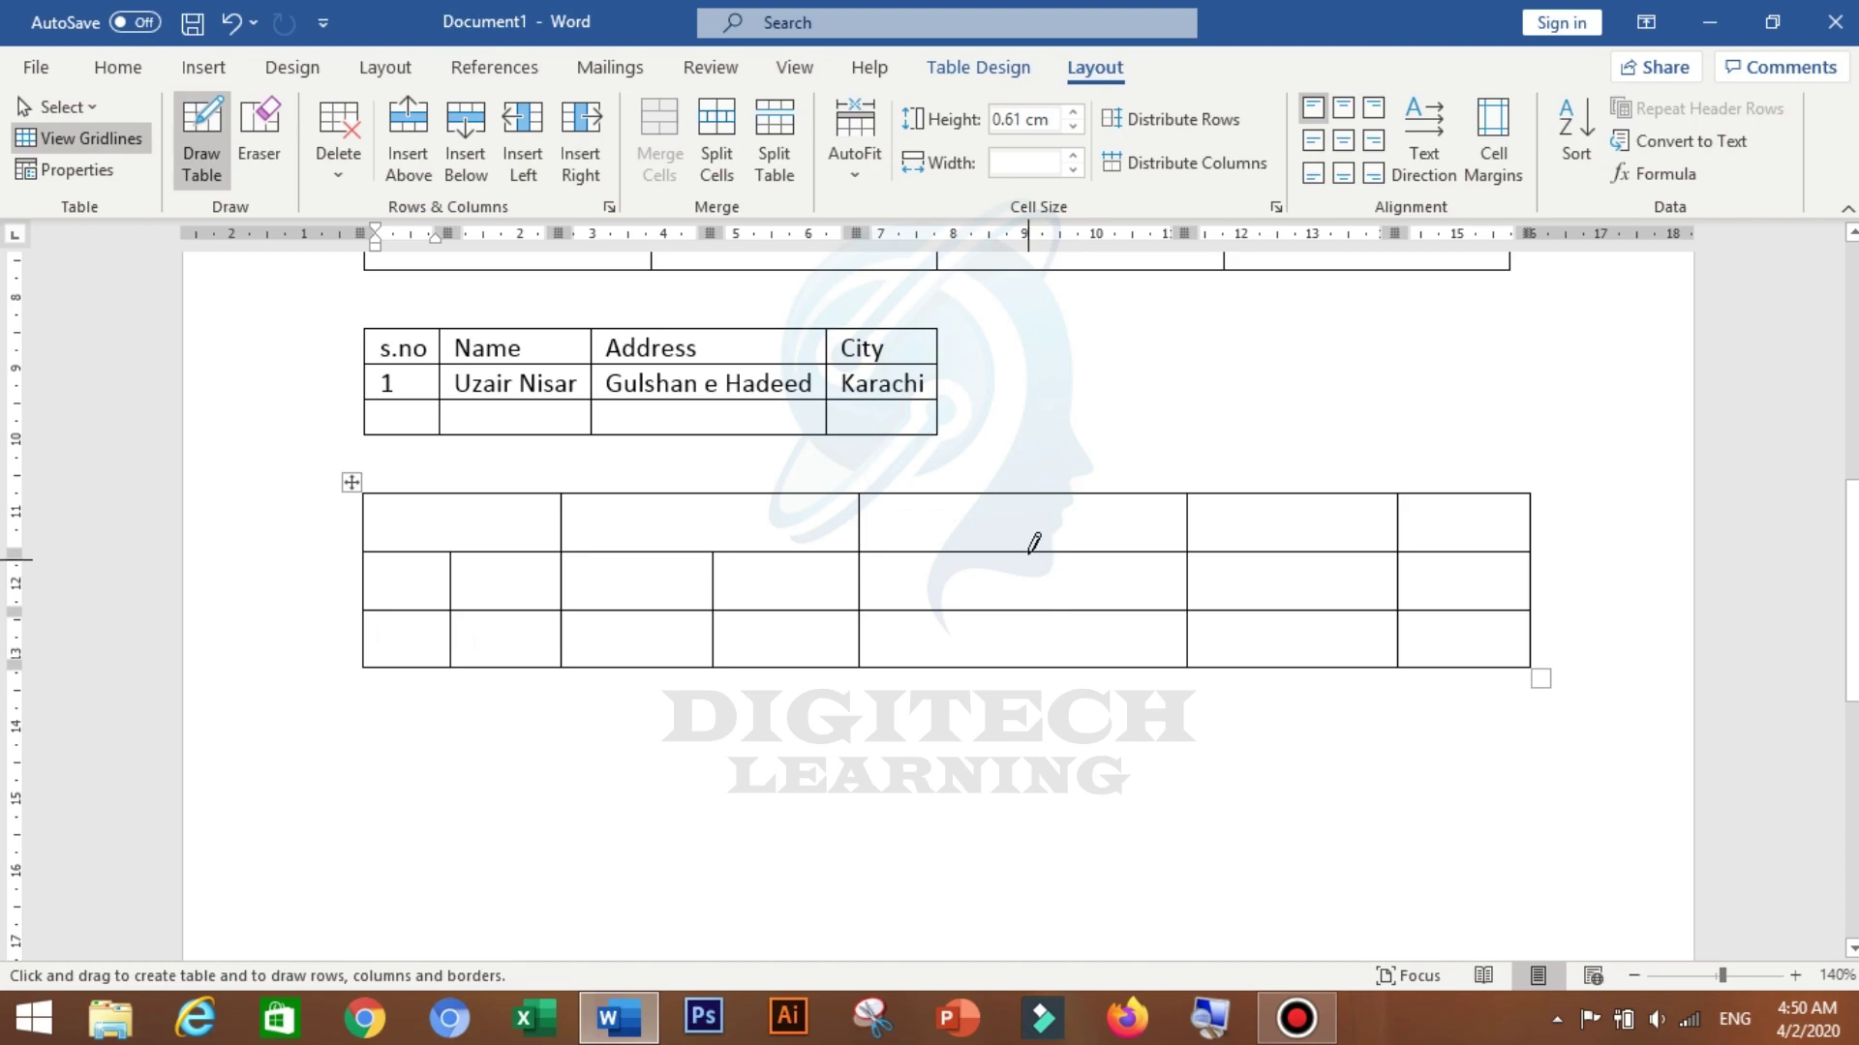
{"action": "left_click_drag", "start_coordinate": [1030, 548], "coordinate": [1034, 659]}
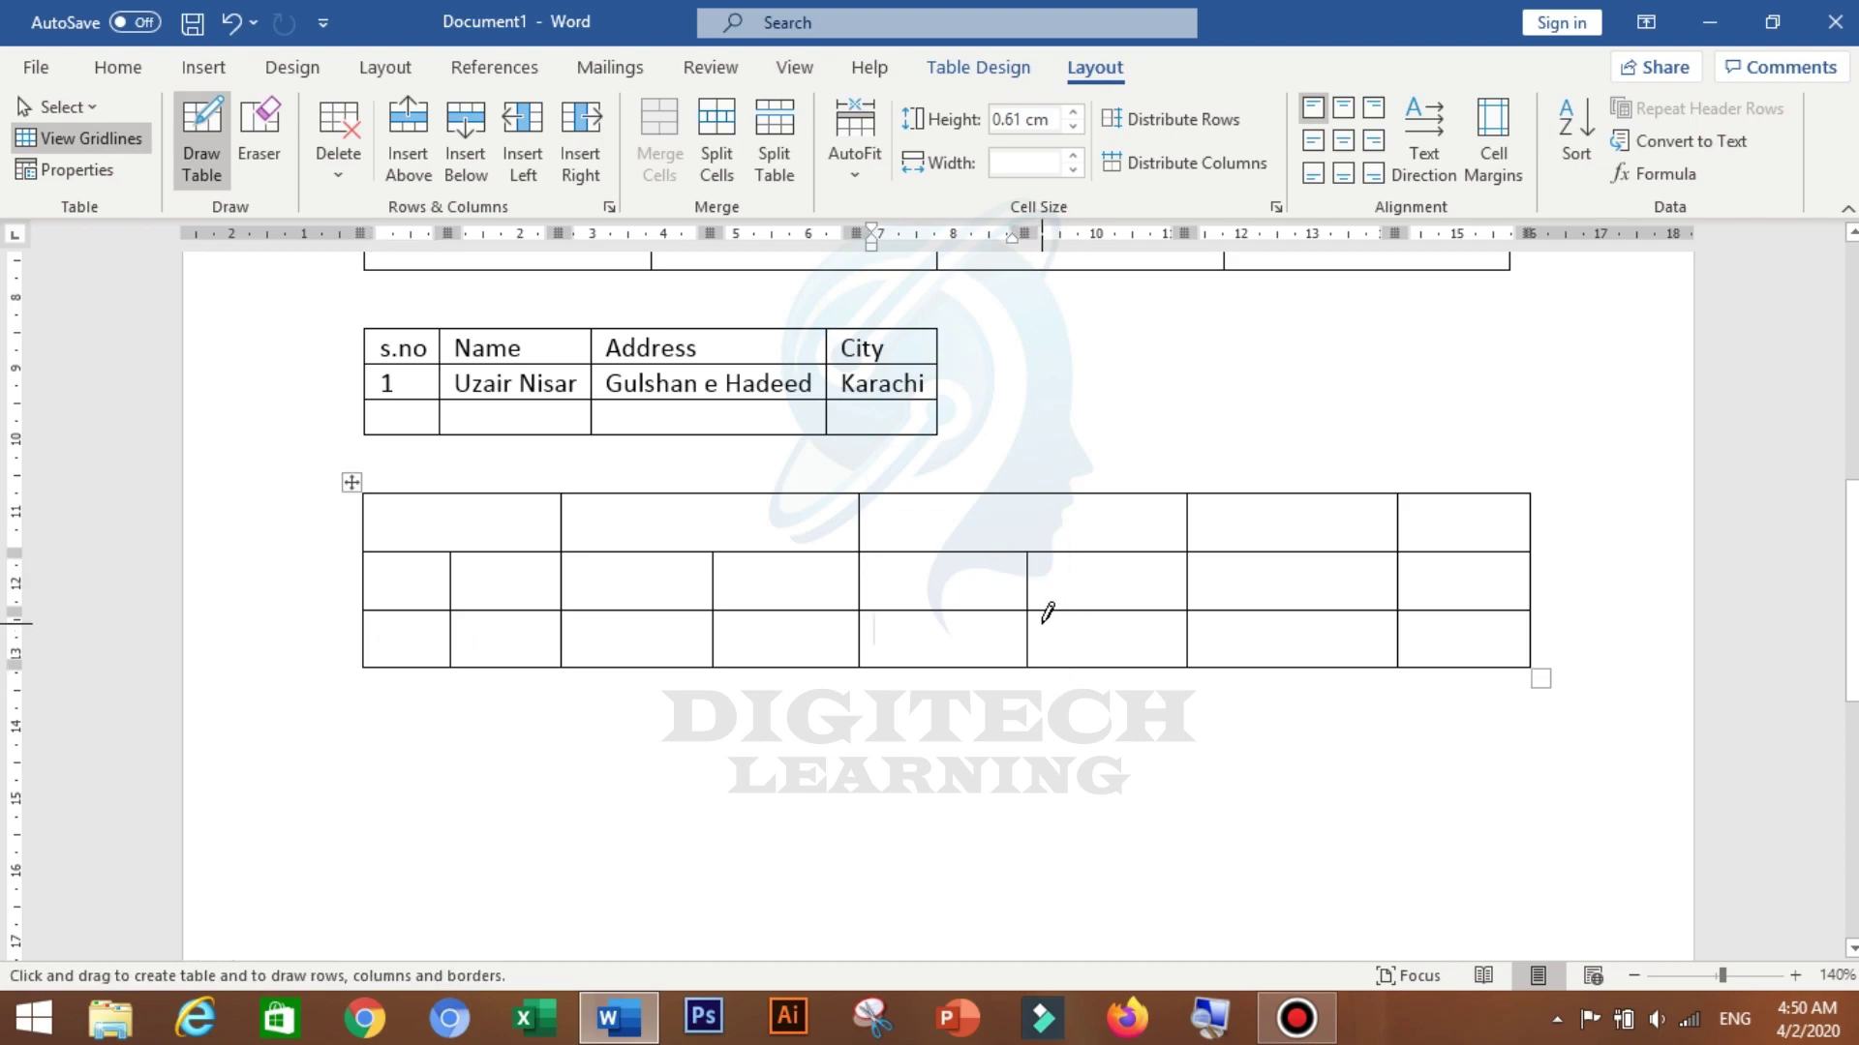